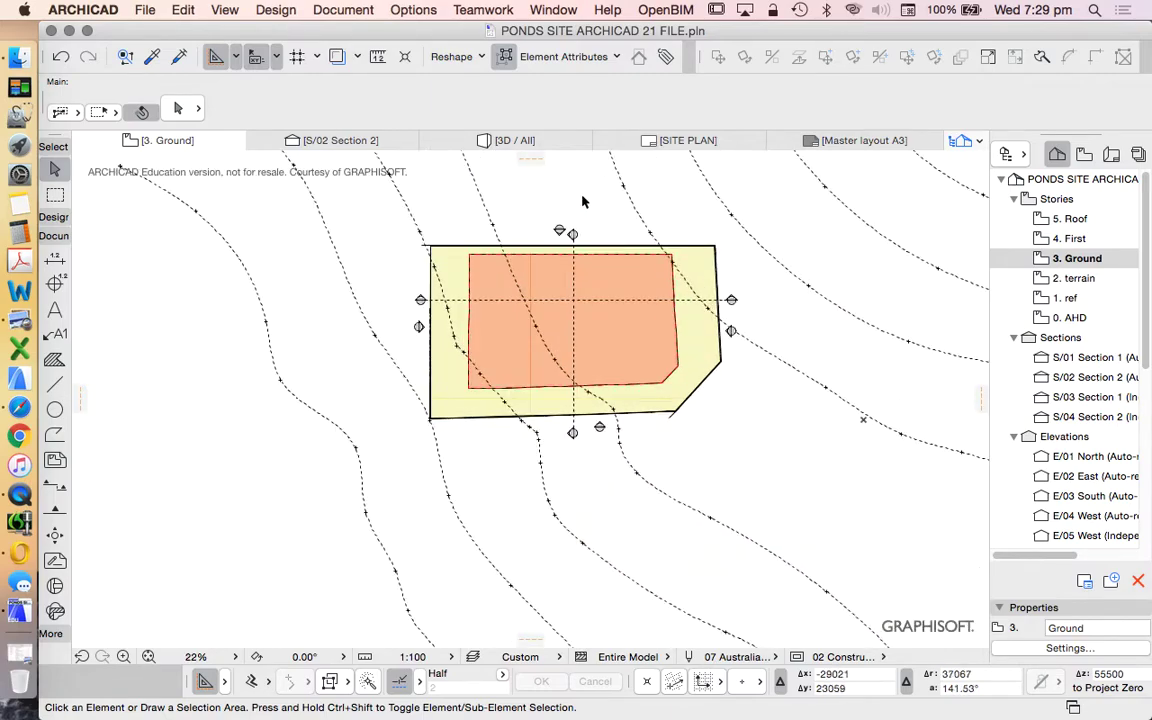
{"action": "scroll", "coordinate": [593, 203], "scroll_direction": "up", "scroll_amount": 2}
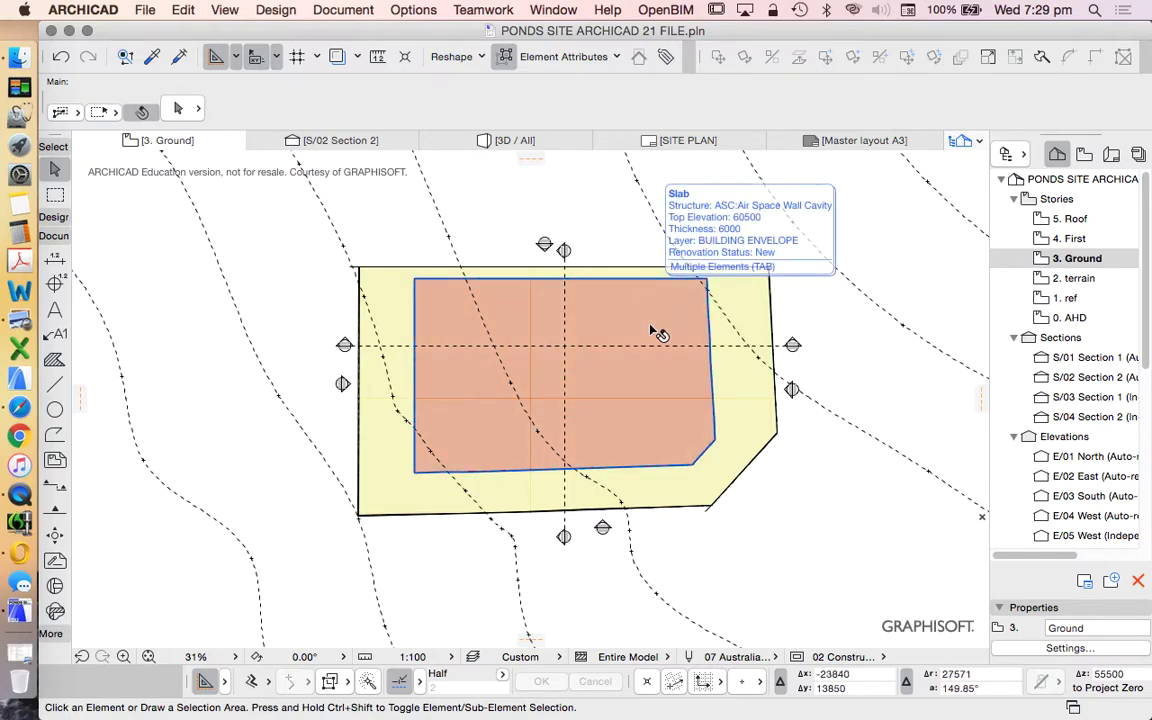
Display the entire model in the 3D window, showing the red block on the green terrain
{"action": "scroll", "coordinate": [625, 350], "scroll_direction": "up", "scroll_amount": 1}
{"action": "scroll", "coordinate": [625, 350], "scroll_direction": "right", "scroll_amount": 1}
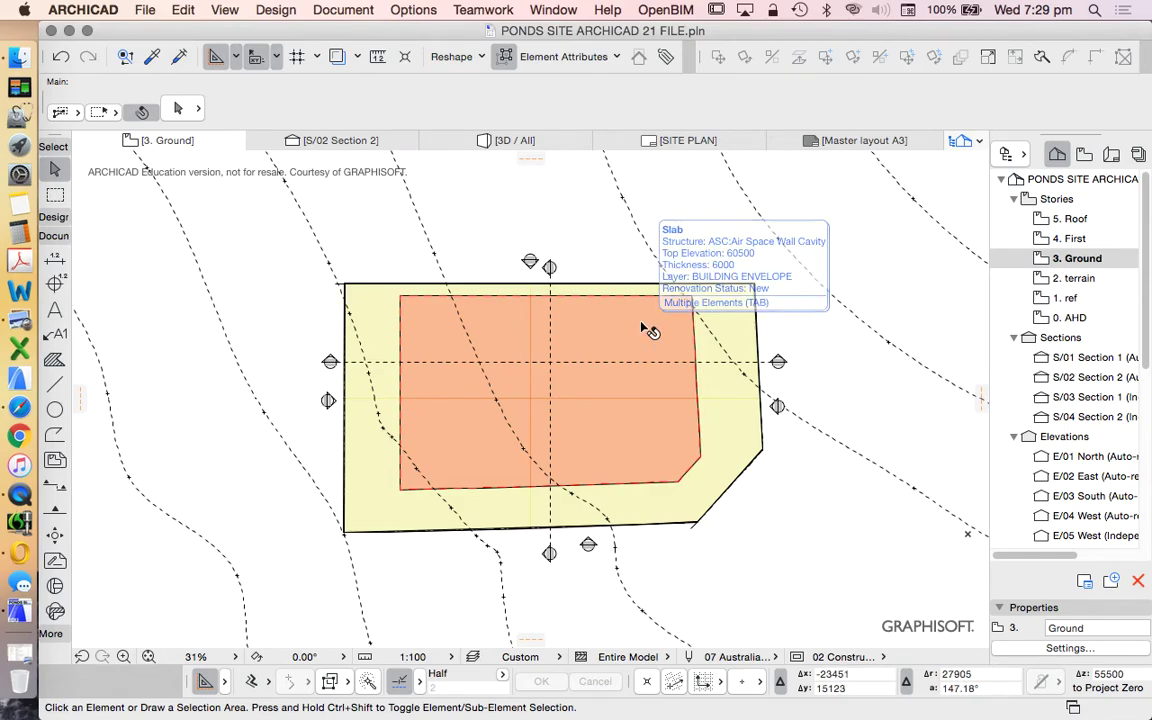
{"action": "right_click", "coordinate": [766, 272]}
{"action": "left_click", "coordinate": [850, 538]}
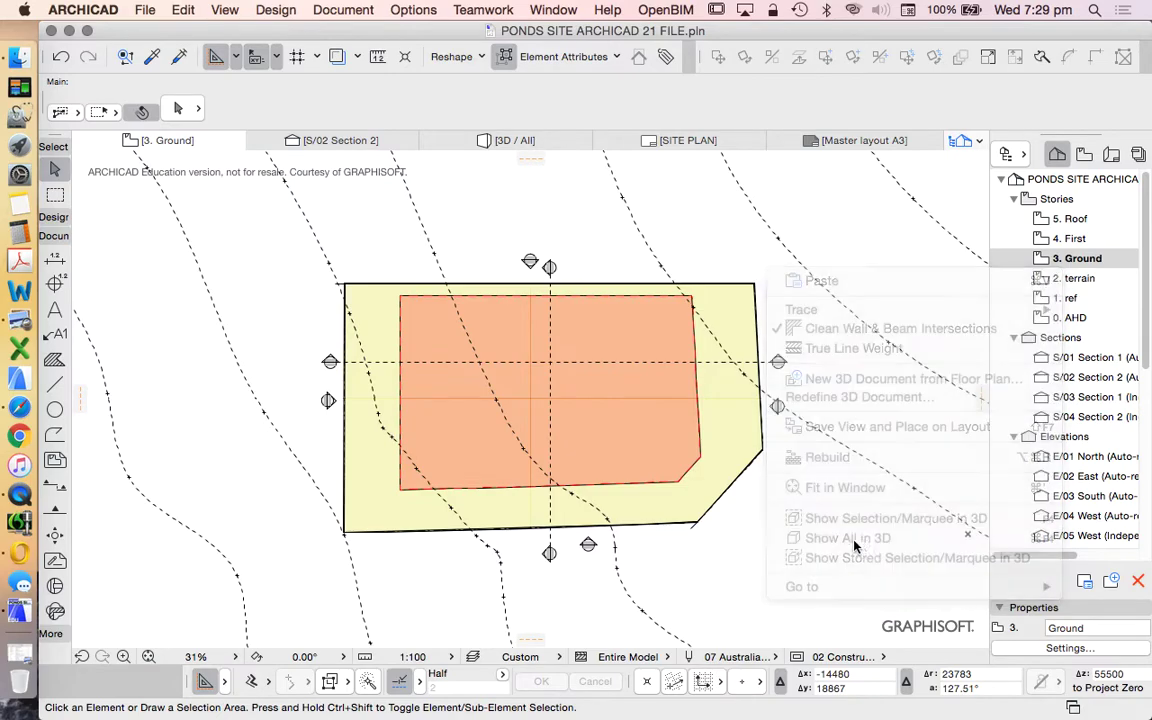
{"action": "middle_click_drag", "start_coordinate": [442, 455], "coordinate": [495, 380], "text": "shift"}
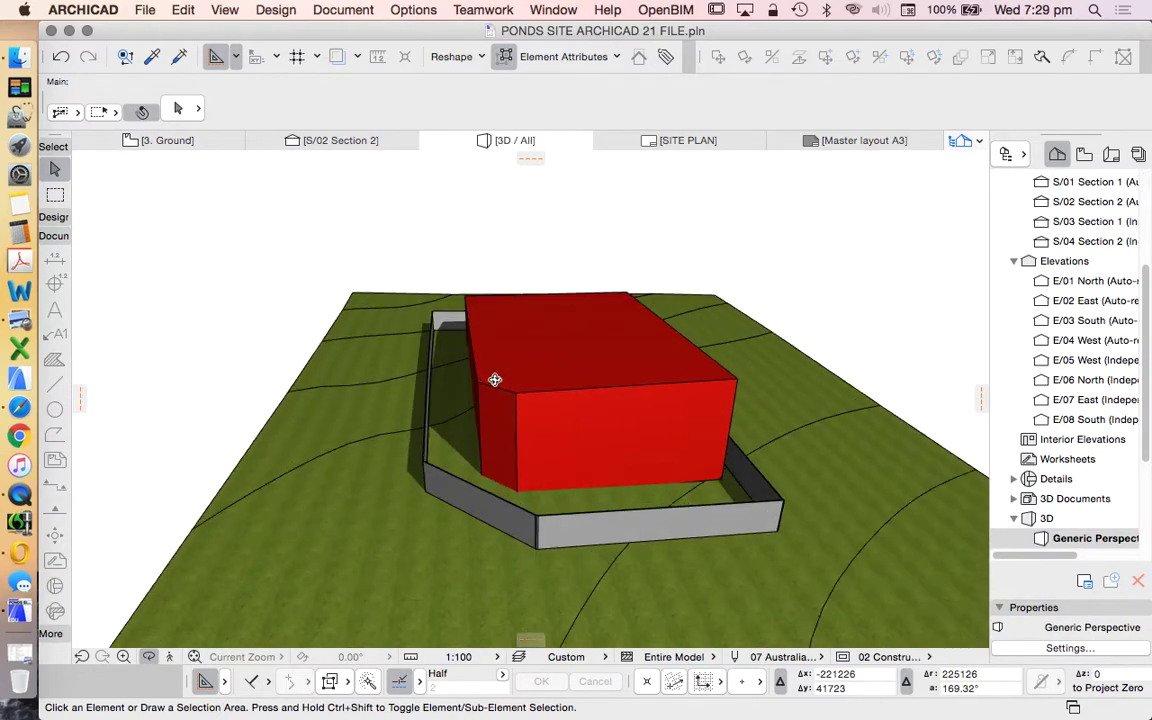
Orbit around the red block and its low grey wall to view it from another side
{"action": "middle_click_drag", "start_coordinate": [303, 571], "coordinate": [520, 482], "text": "shift"}
{"action": "scroll", "coordinate": [1100, 330], "scroll_direction": "up", "scroll_amount": 5}
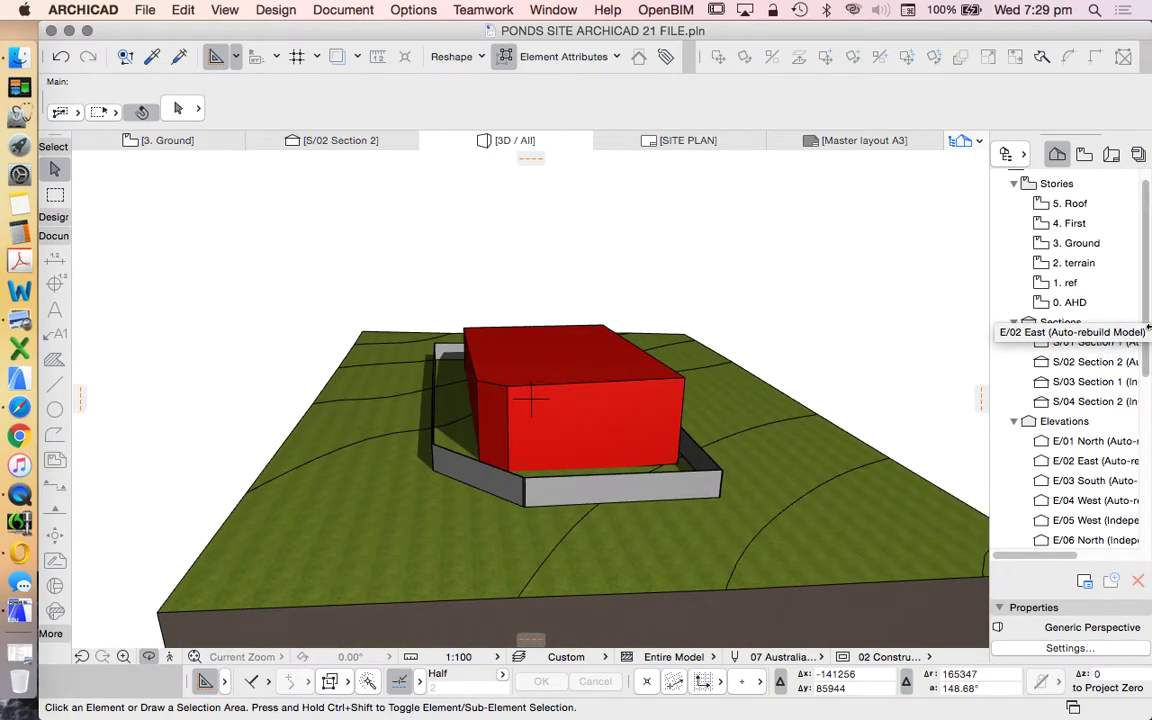
Go to the 3. Ground floor plan and show the 0. AHD story as a trace reference
{"action": "double_click", "coordinate": [1070, 245]}
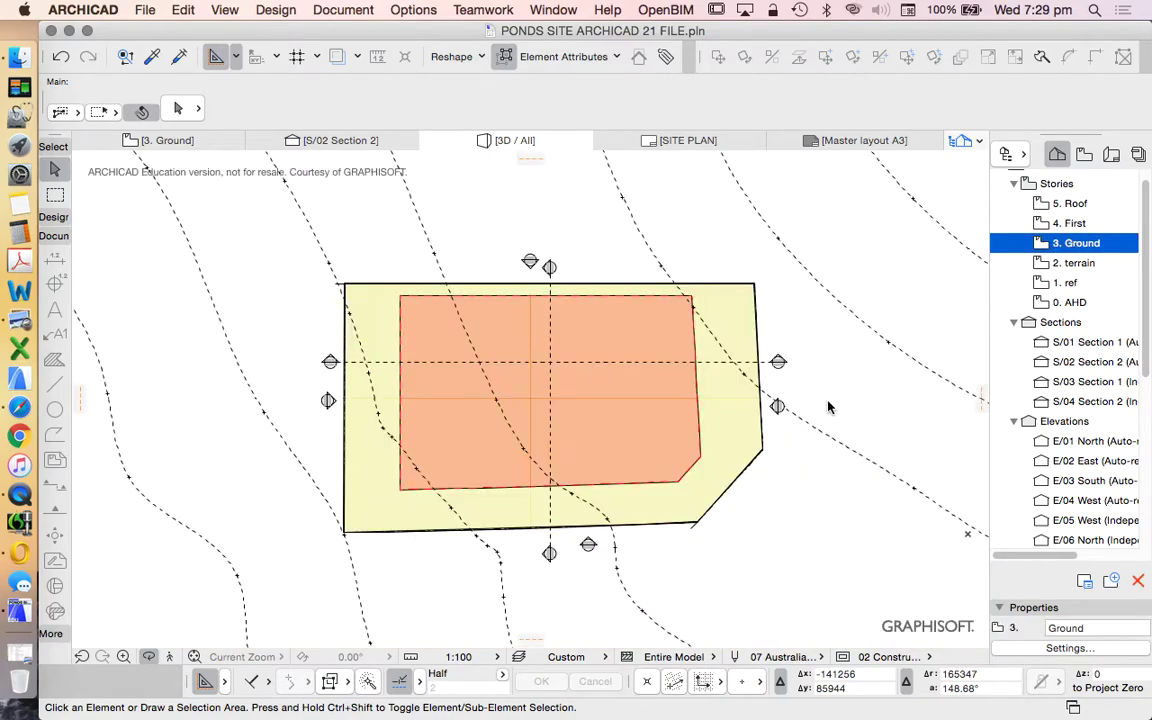
{"action": "scroll", "coordinate": [665, 345], "scroll_direction": "down", "scroll_amount": 4}
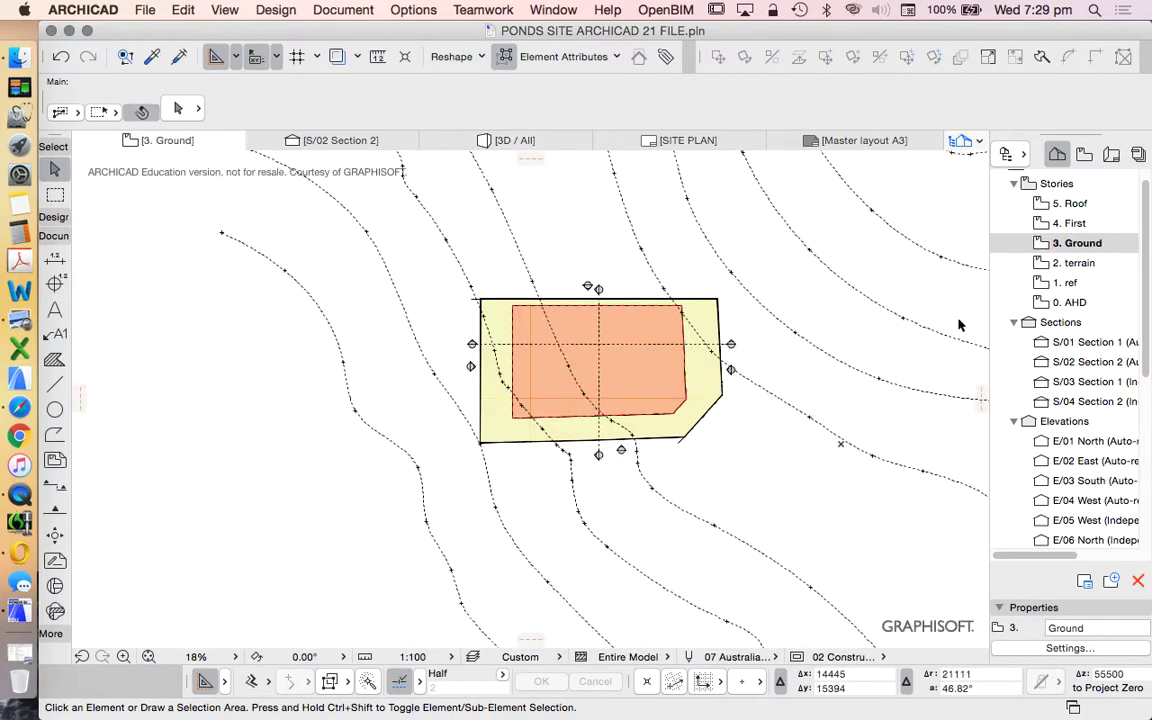
{"action": "scroll", "coordinate": [607, 352], "scroll_direction": "up", "scroll_amount": 3}
{"action": "right_click", "coordinate": [1077, 303]}
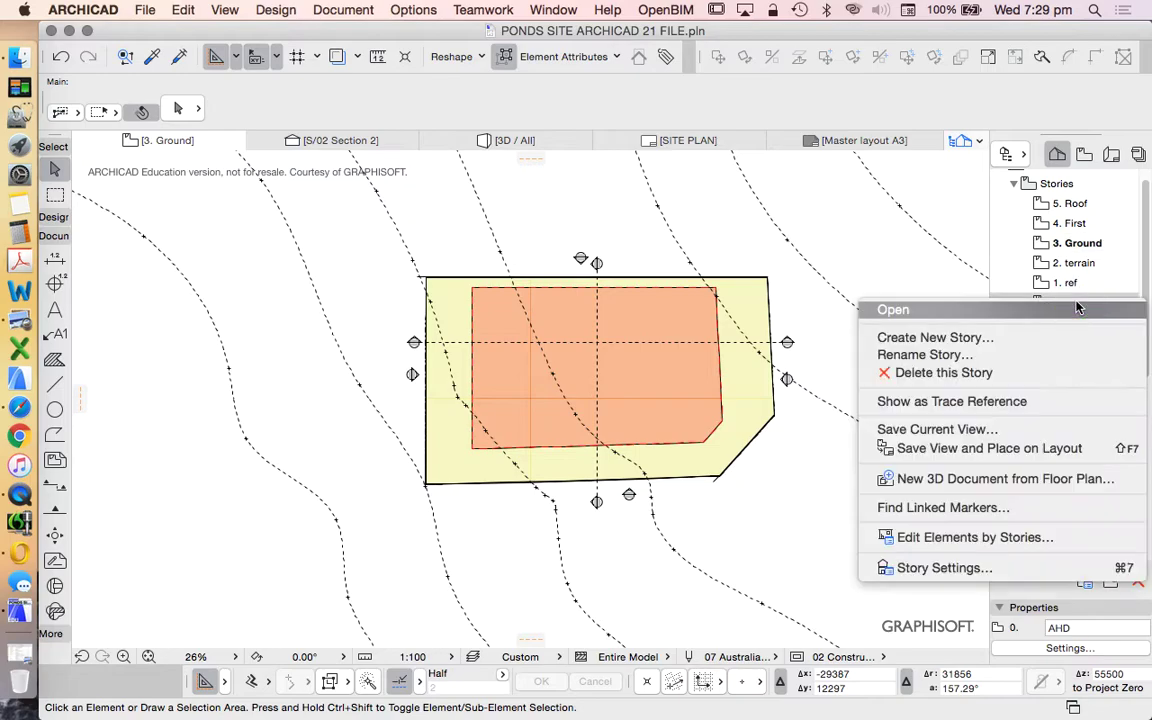
{"action": "left_click", "coordinate": [988, 447]}
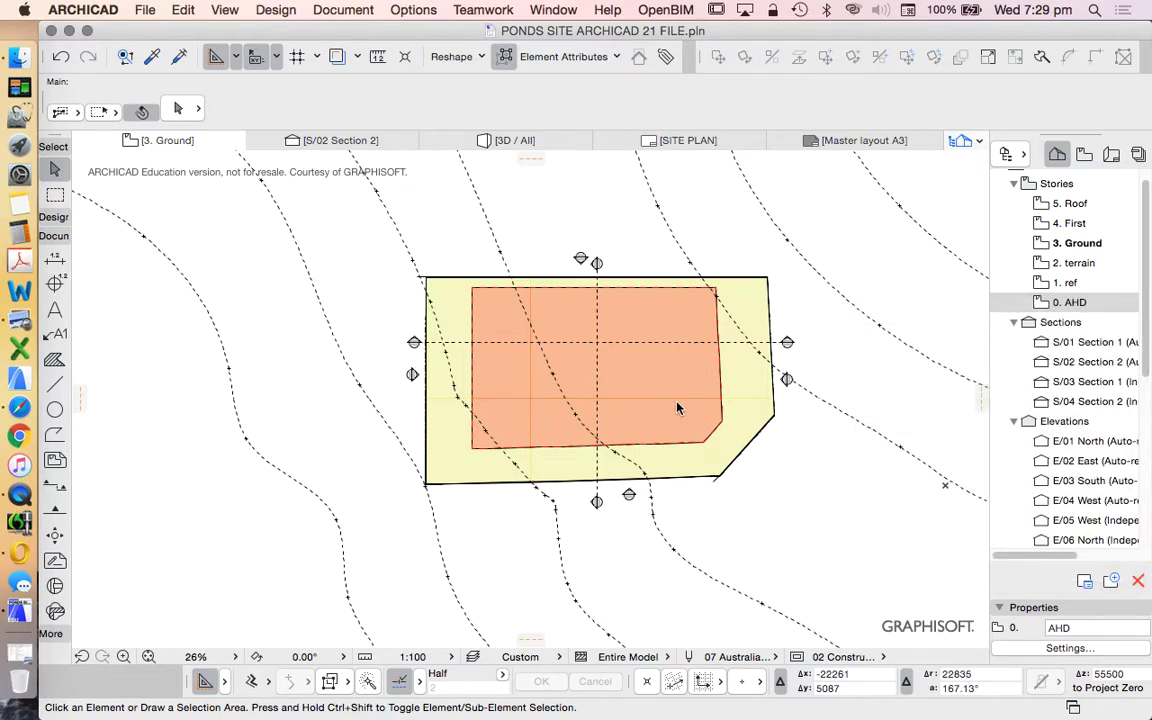
Zoom around lot 4111 on the trace, then open the 0. AHD story plan
{"action": "scroll", "coordinate": [689, 393], "scroll_direction": "down", "scroll_amount": 4}
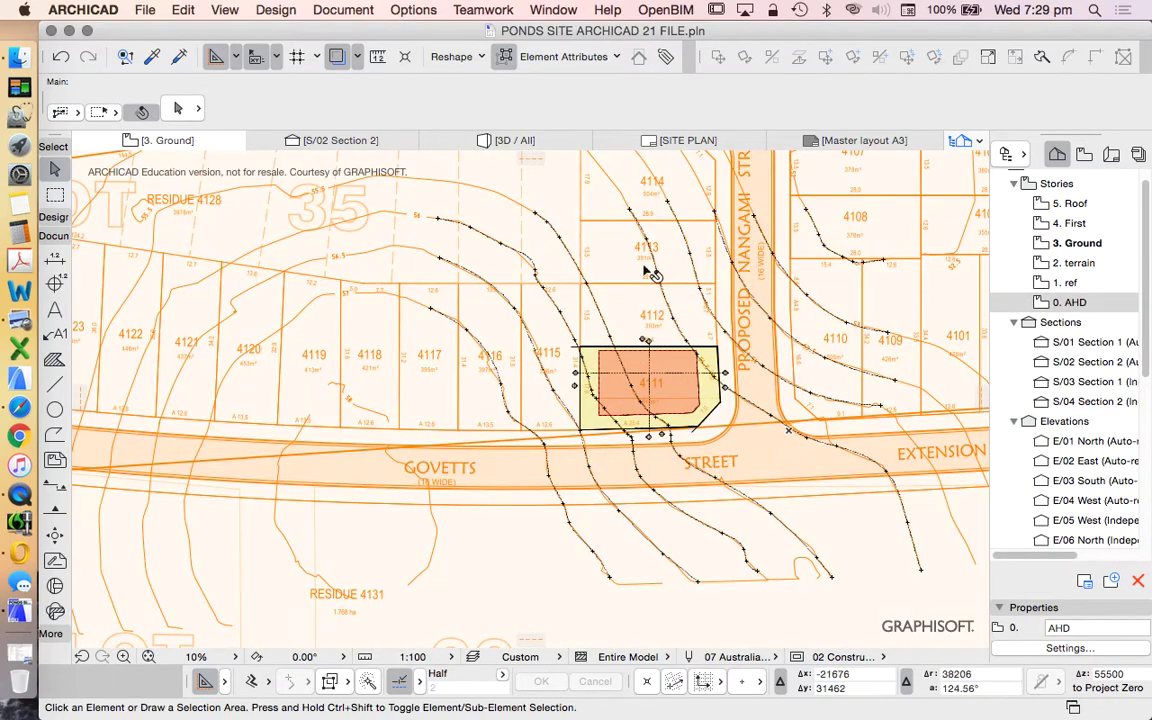
{"action": "scroll", "coordinate": [748, 362], "scroll_direction": "up", "scroll_amount": 3}
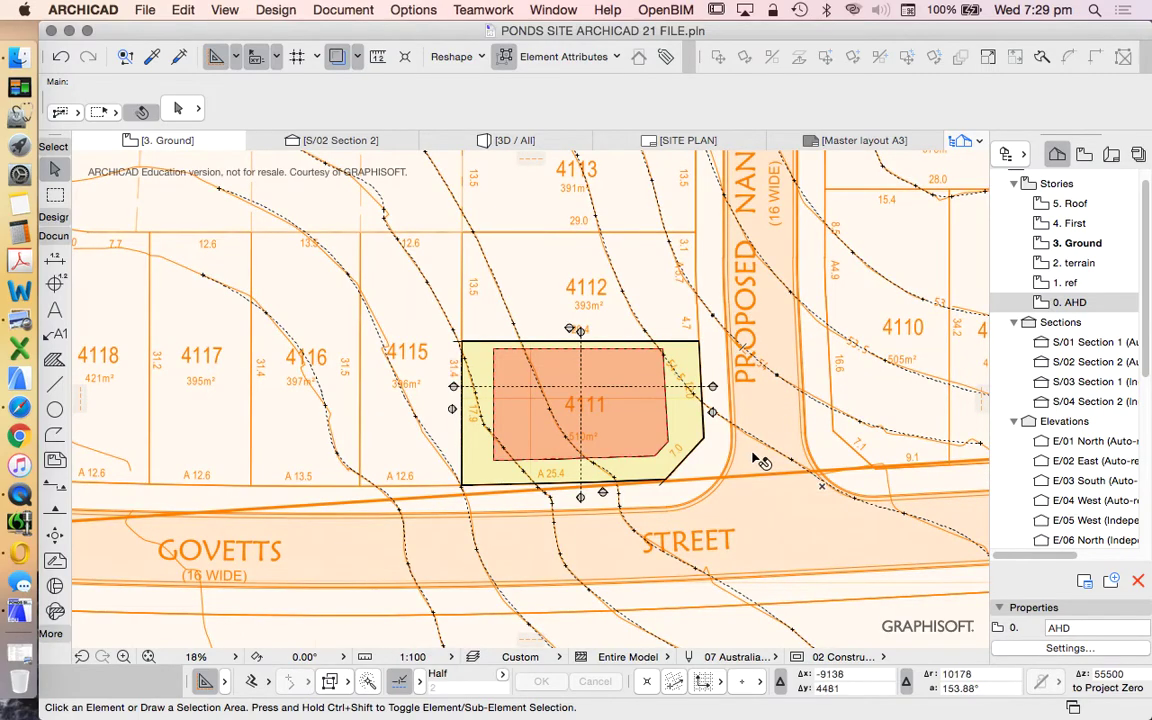
{"action": "scroll", "coordinate": [760, 440], "scroll_direction": "down", "scroll_amount": 3}
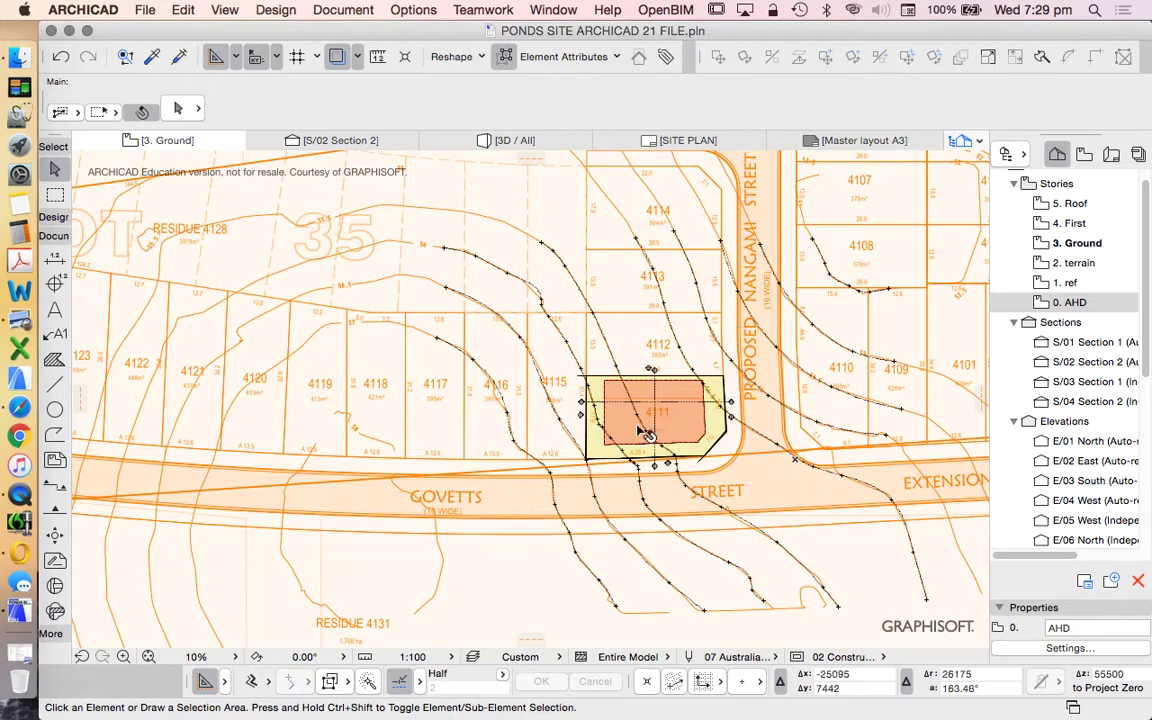
{"action": "scroll", "coordinate": [788, 464], "scroll_direction": "down", "scroll_amount": 2}
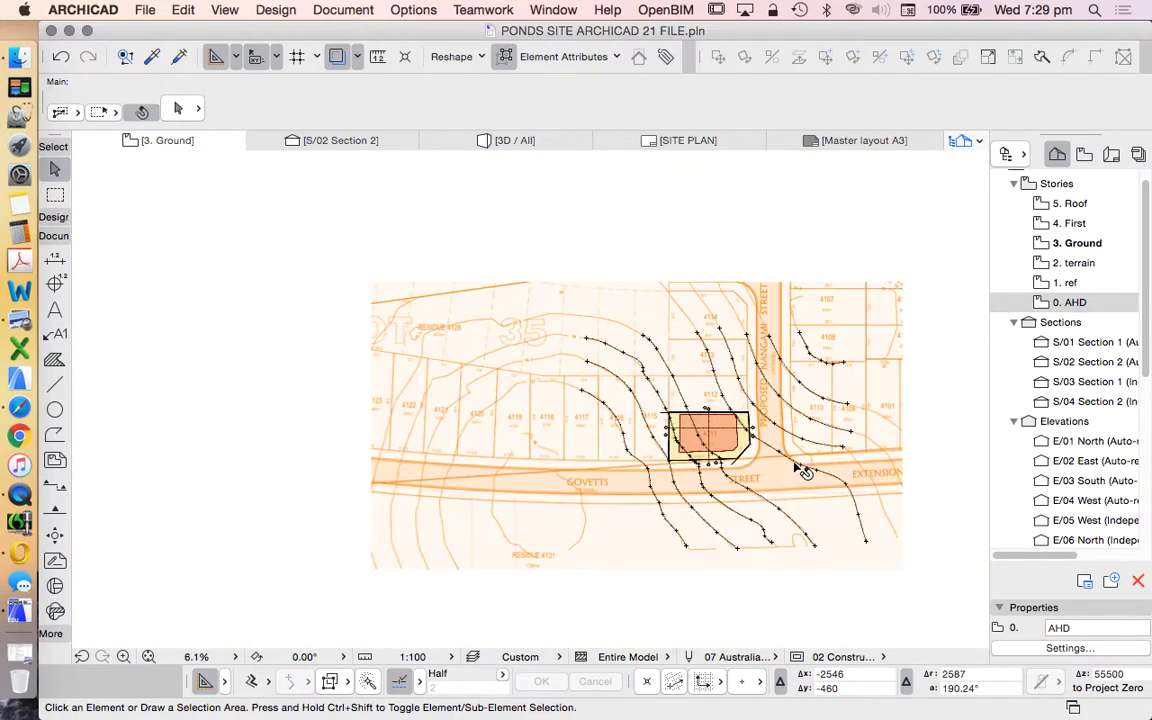
{"action": "scroll", "coordinate": [773, 428], "scroll_direction": "up", "scroll_amount": 4}
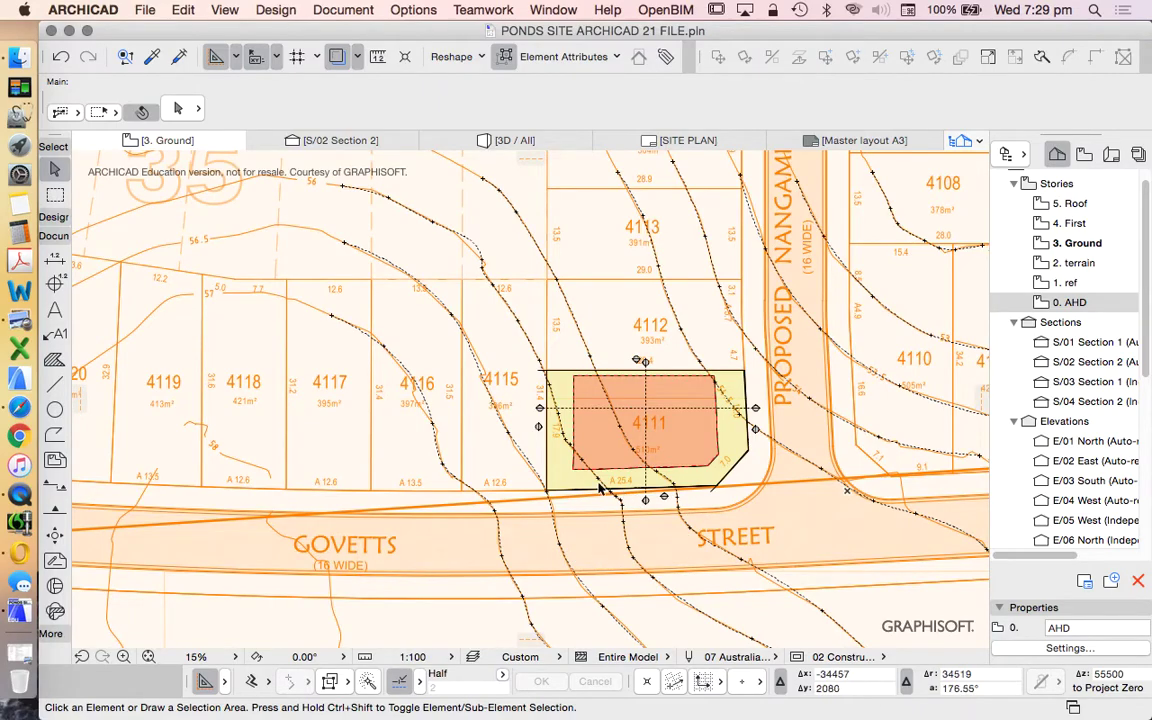
{"action": "scroll", "coordinate": [715, 500], "scroll_direction": "down", "scroll_amount": 2}
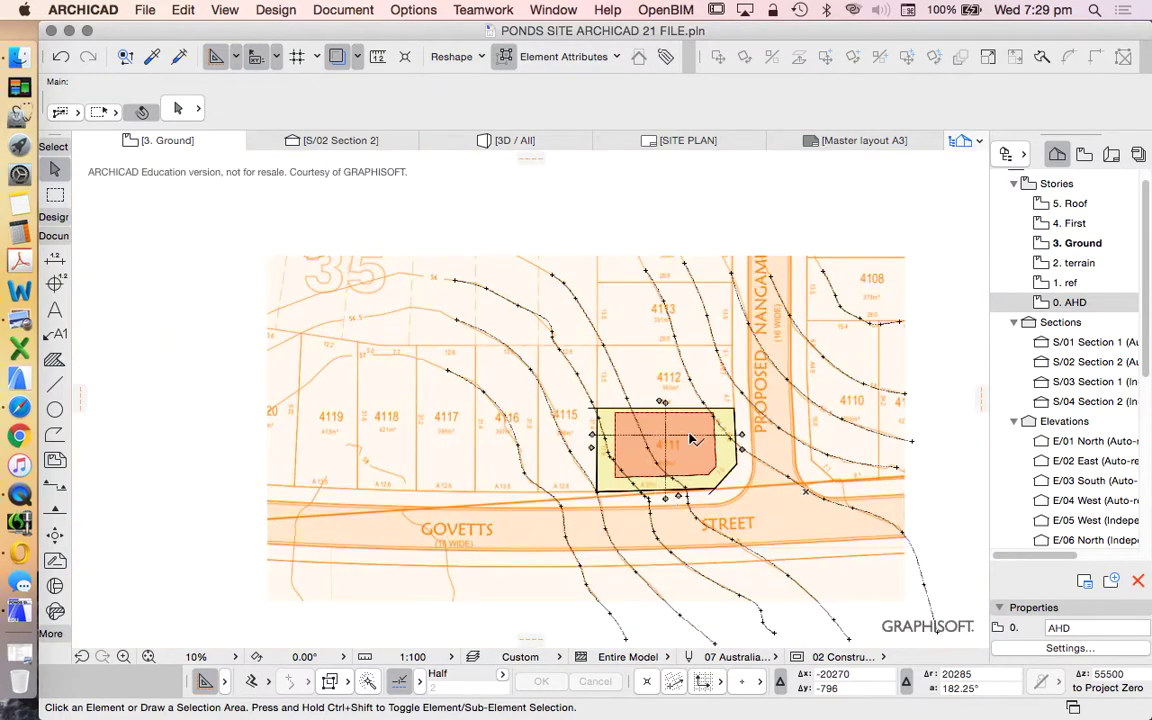
{"action": "scroll", "coordinate": [686, 437], "scroll_direction": "up", "scroll_amount": 4}
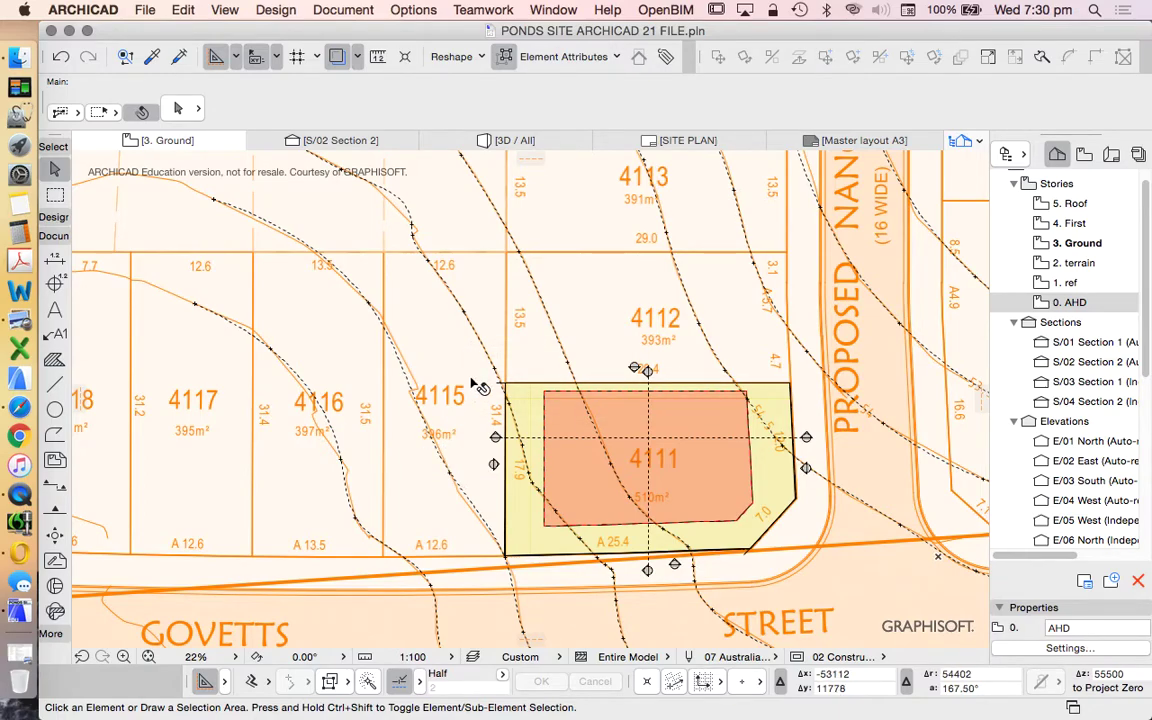
{"action": "scroll", "coordinate": [870, 423], "scroll_direction": "down", "scroll_amount": 5}
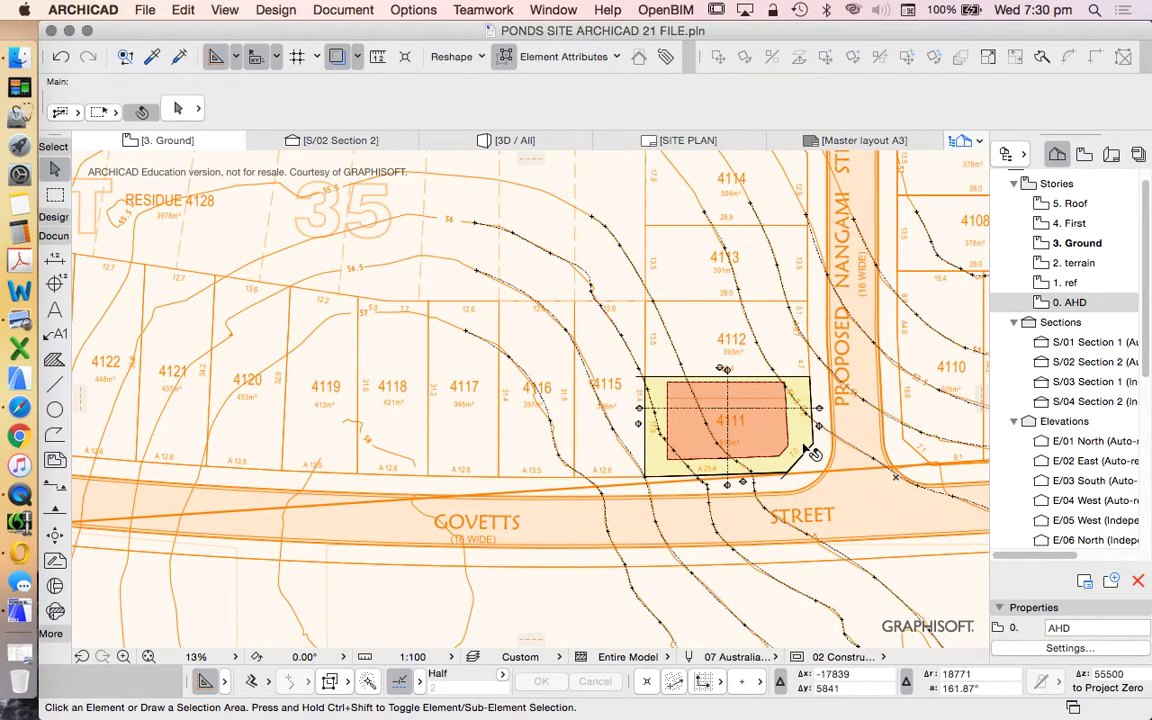
{"action": "scroll", "coordinate": [841, 476], "scroll_direction": "up", "scroll_amount": 3}
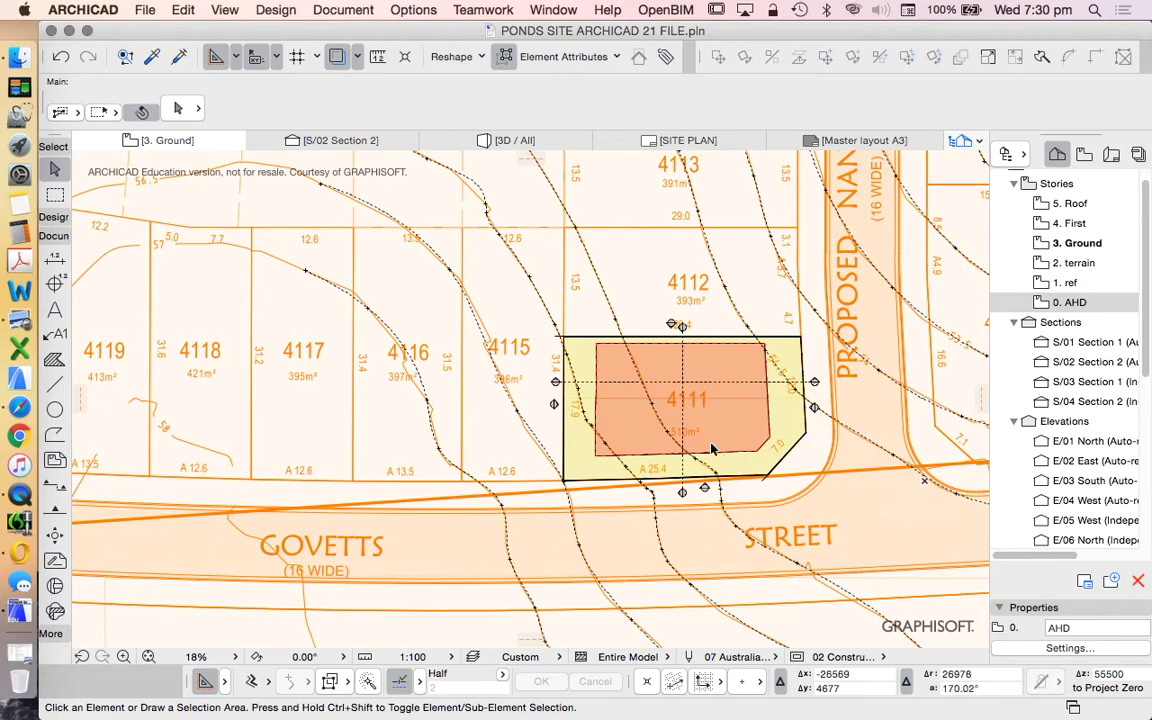
{"action": "scroll", "coordinate": [770, 378], "scroll_direction": "down", "scroll_amount": 2}
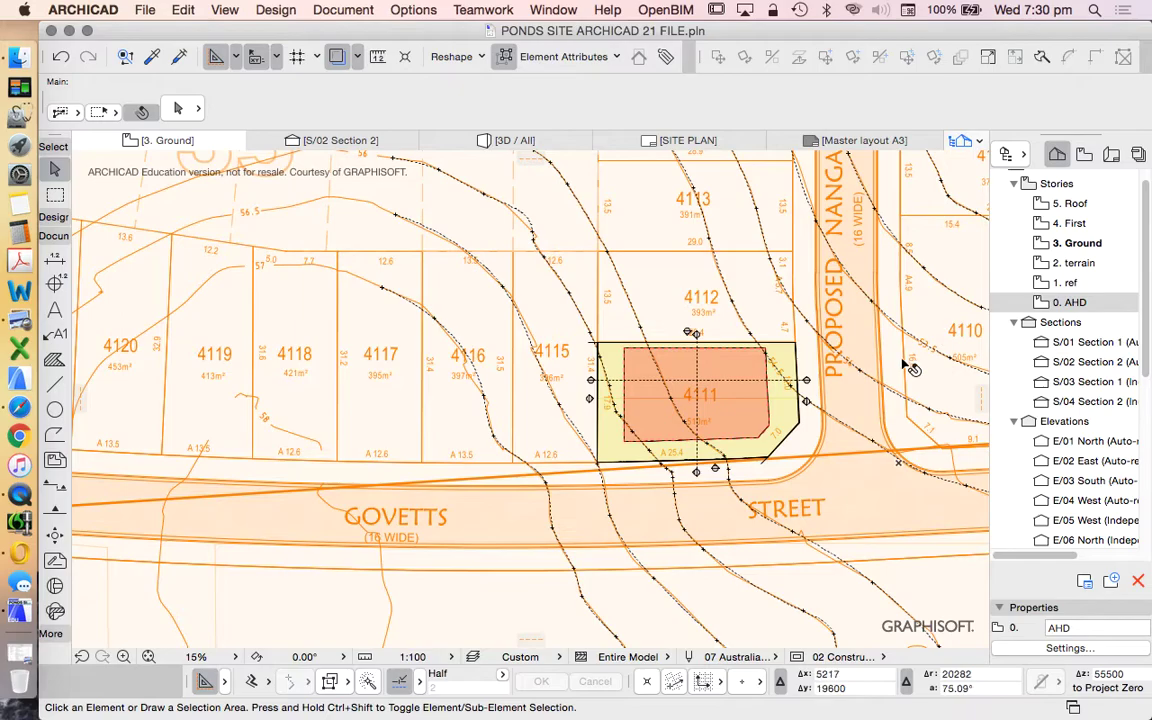
{"action": "scroll", "coordinate": [850, 366], "scroll_direction": "down", "scroll_amount": 3}
{"action": "scroll", "coordinate": [765, 362], "scroll_direction": "up", "scroll_amount": 2}
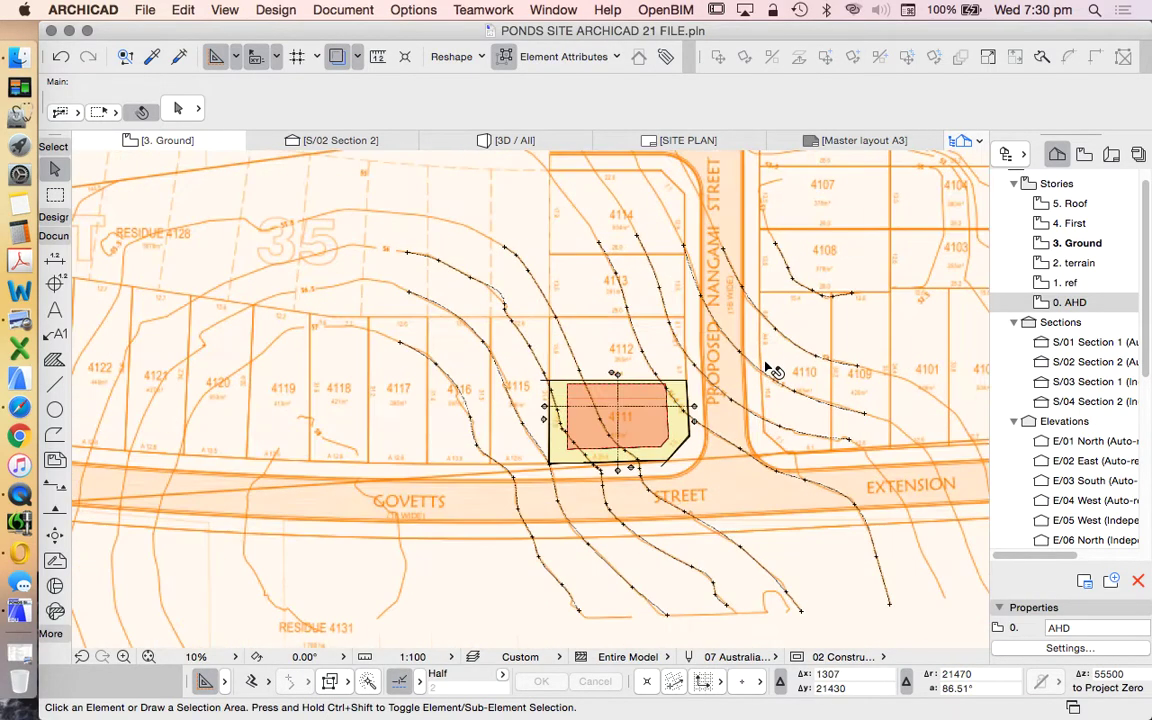
{"action": "scroll", "coordinate": [633, 398], "scroll_direction": "up", "scroll_amount": 2}
{"action": "scroll", "coordinate": [635, 396], "scroll_direction": "down", "scroll_amount": 2}
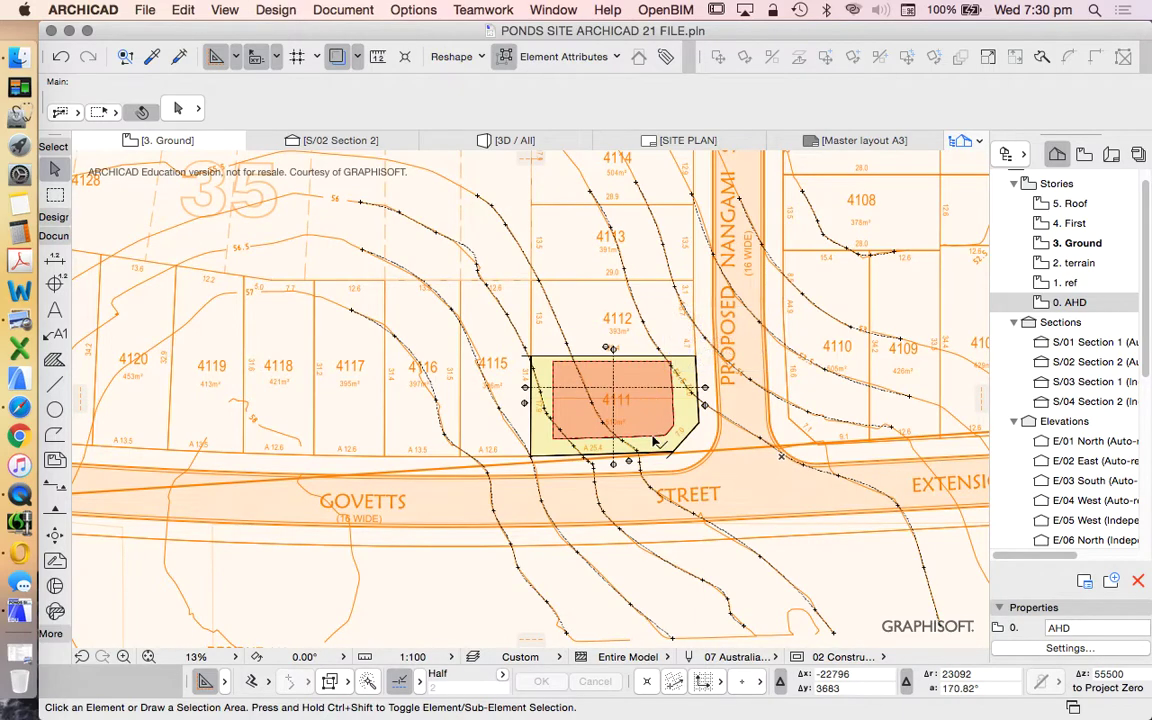
{"action": "scroll", "coordinate": [660, 448], "scroll_direction": "down", "scroll_amount": 3}
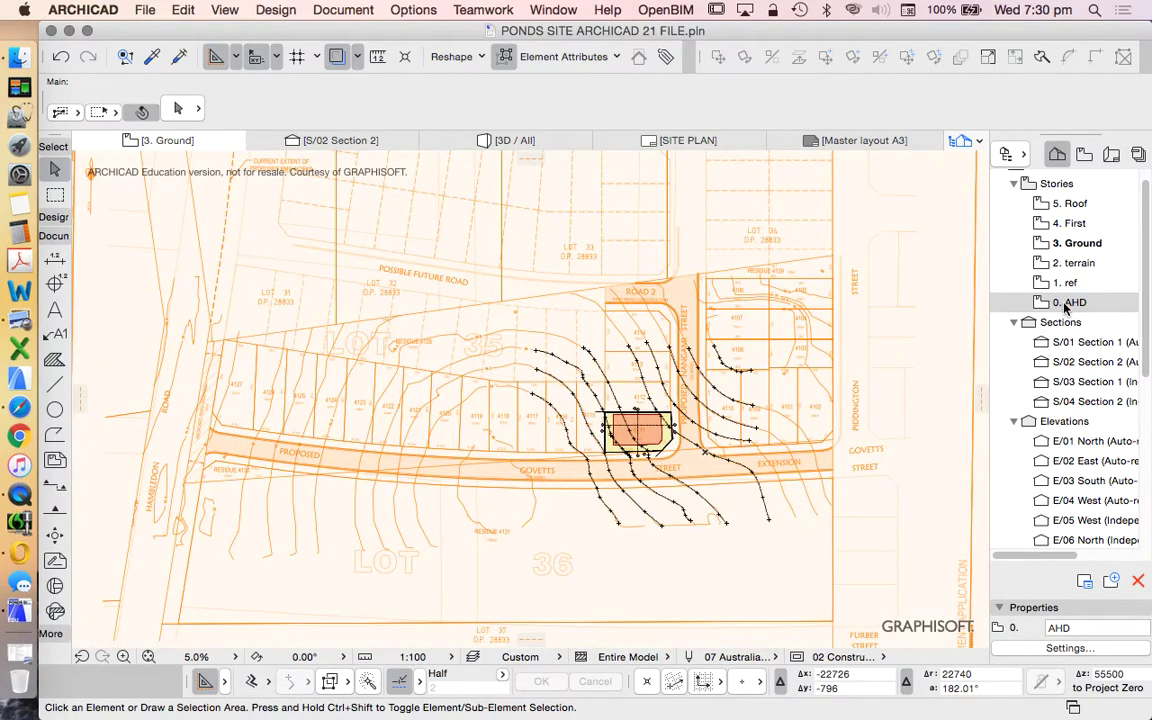
{"action": "double_click", "coordinate": [1066, 304]}
Select the Line tool and move to the 1. ref story plan
{"action": "scroll", "coordinate": [733, 411], "scroll_direction": "down", "scroll_amount": 3}
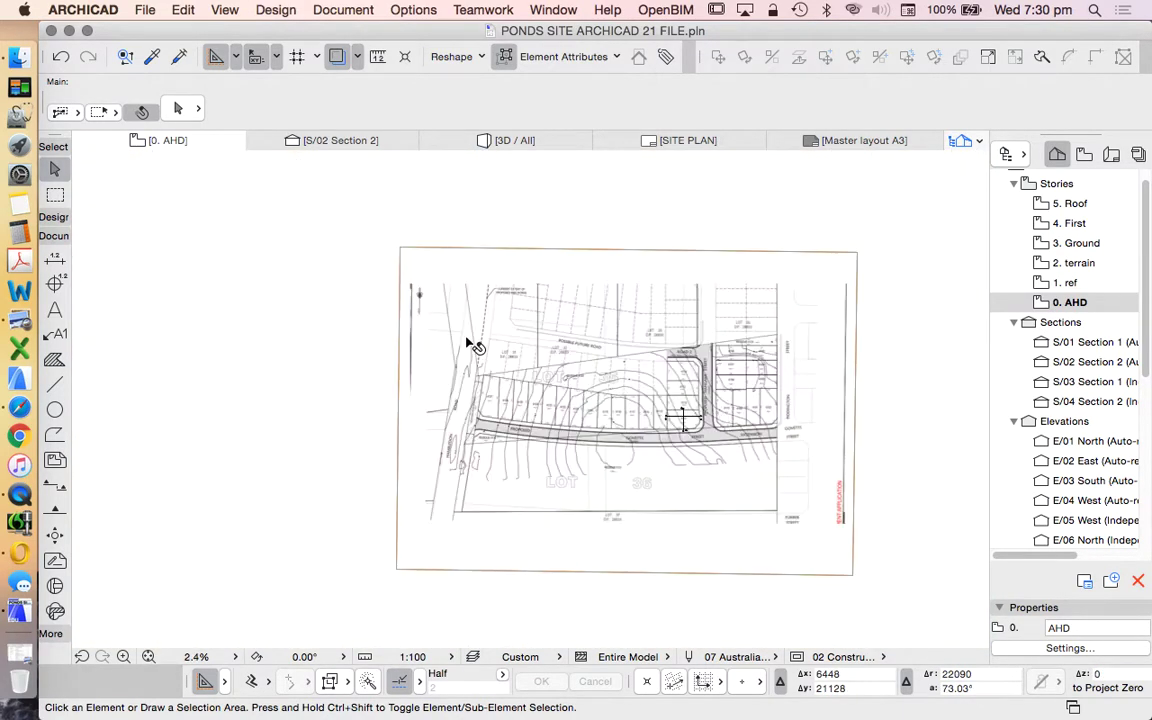
{"action": "scroll", "coordinate": [411, 283], "scroll_direction": "up", "scroll_amount": 5}
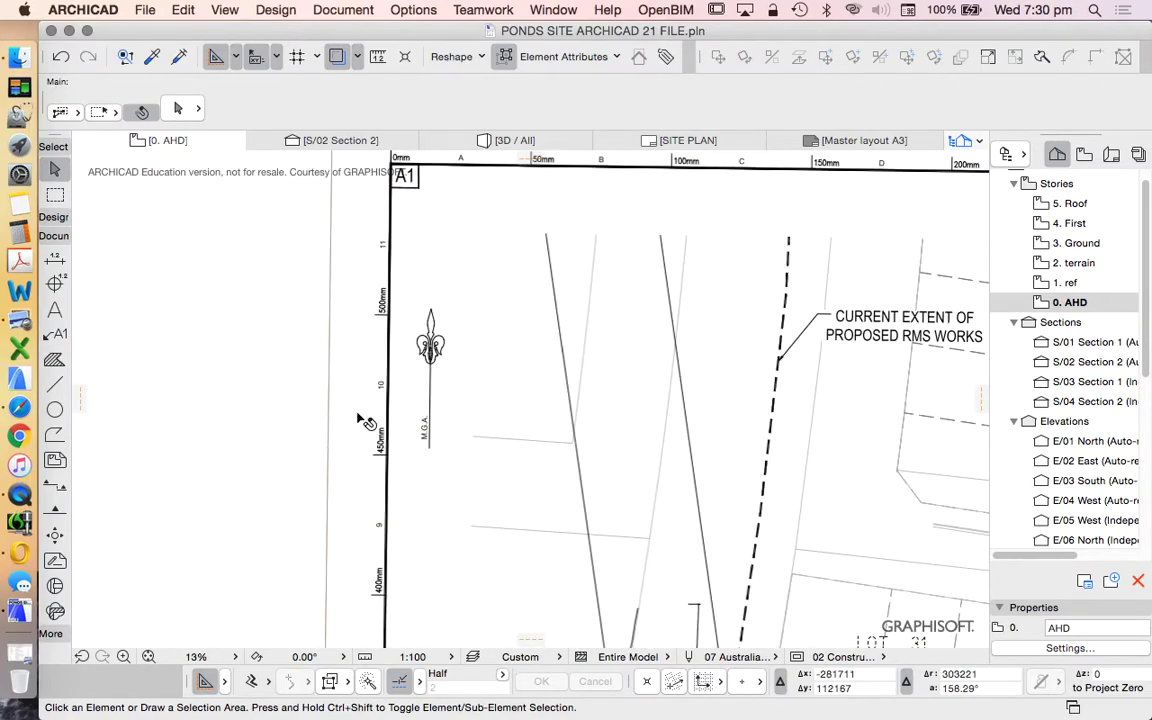
{"action": "scroll", "coordinate": [300, 360], "scroll_direction": "down", "scroll_amount": 2}
{"action": "left_click", "coordinate": [55, 385]}
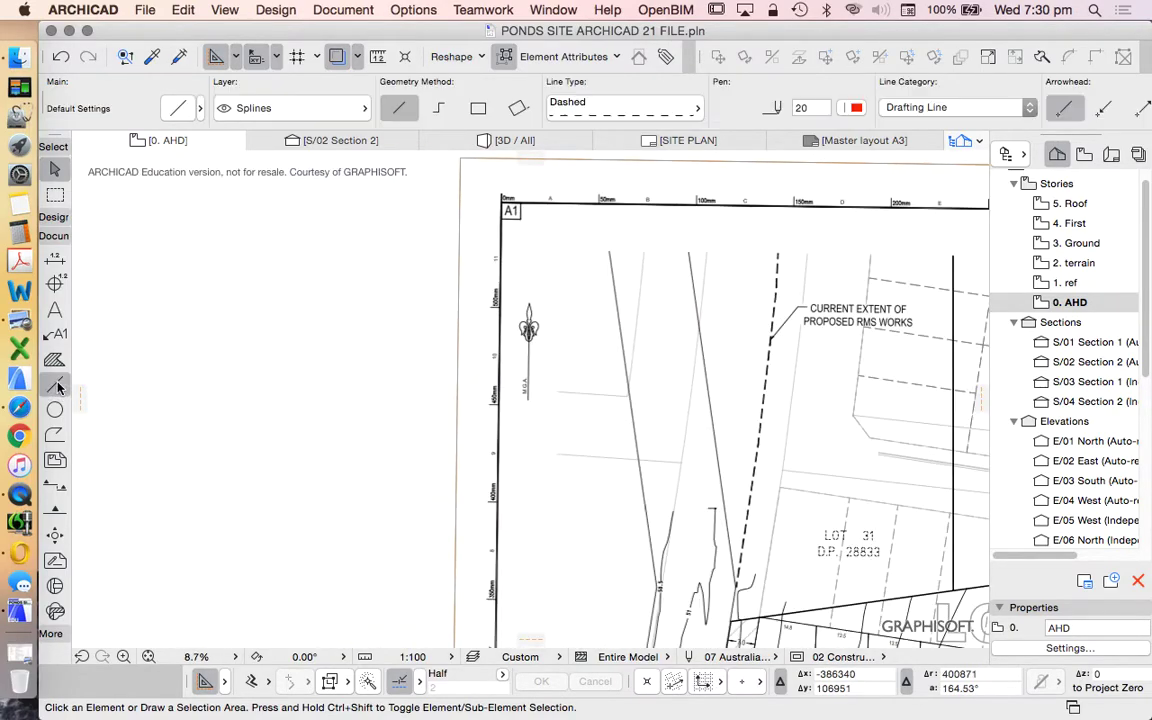
{"action": "scroll", "coordinate": [553, 316], "scroll_direction": "up", "scroll_amount": 2}
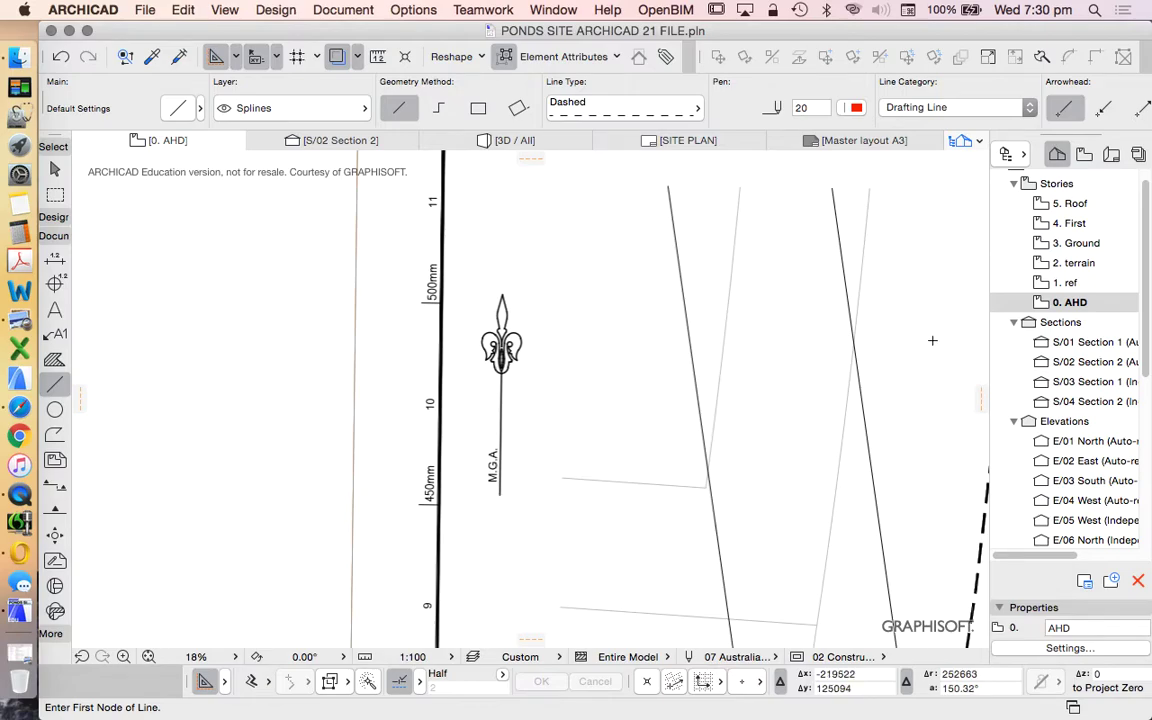
{"action": "left_click", "coordinate": [1065, 282]}
{"action": "scroll", "coordinate": [510, 476], "scroll_direction": "up", "scroll_amount": 2}
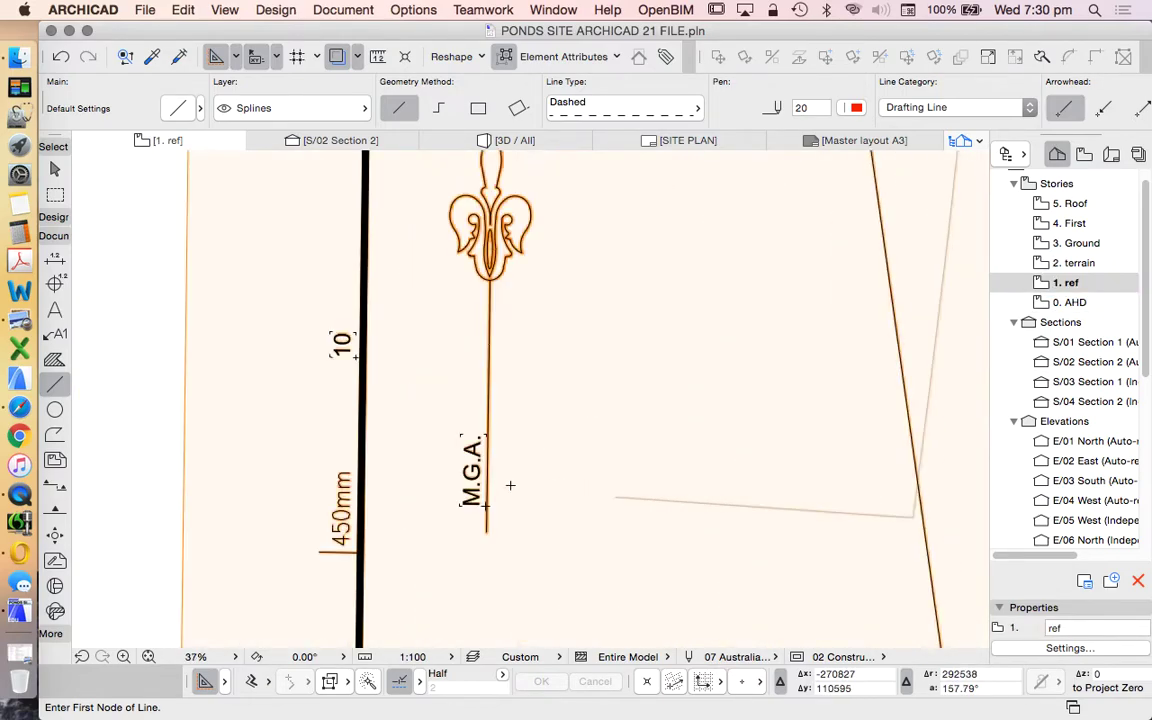
Start a line at the north arrow's base to read its ~89.26° angle, then cancel it
{"action": "left_click", "coordinate": [486, 531]}
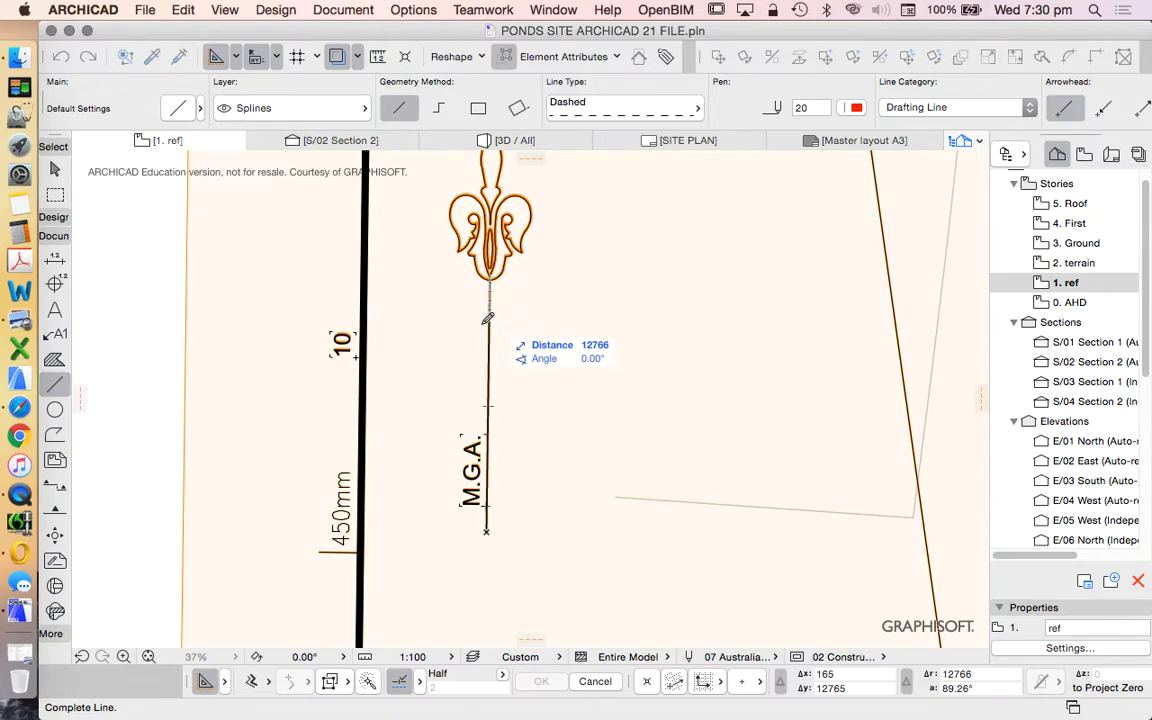
{"action": "scroll", "coordinate": [499, 313], "scroll_direction": "down", "scroll_amount": 6}
{"action": "scroll", "coordinate": [545, 325], "scroll_direction": "up", "scroll_amount": 8}
{"action": "key", "text": "Escape"}
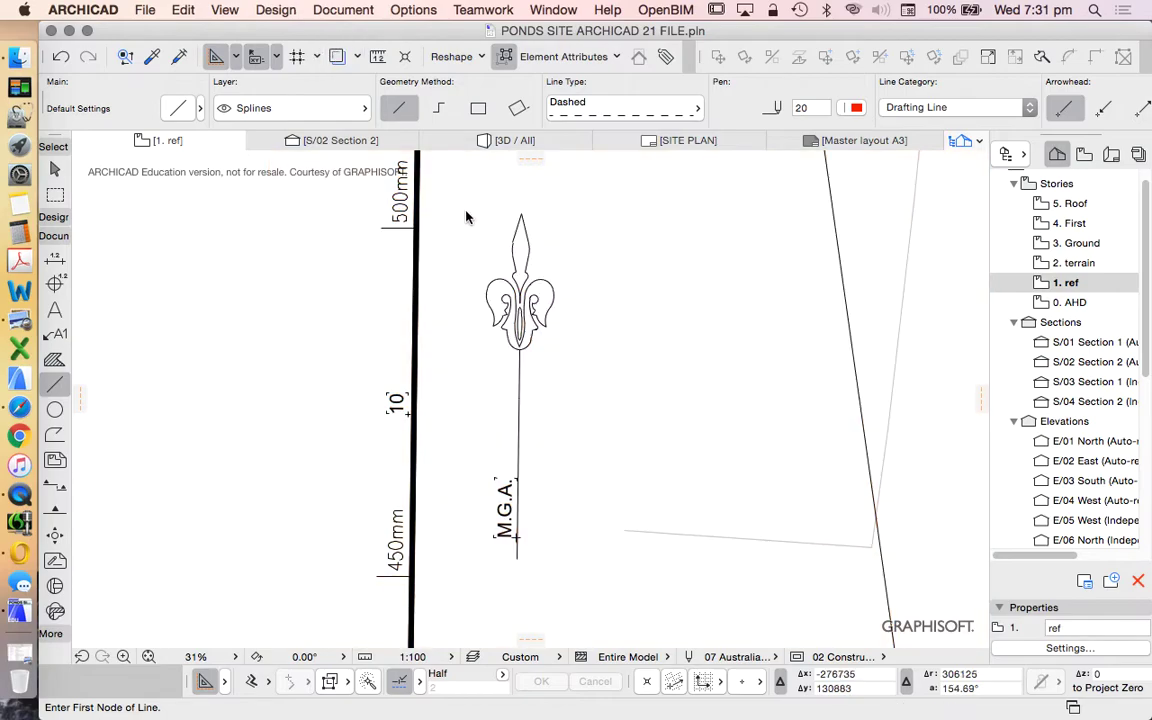
{"action": "scroll", "coordinate": [553, 372], "scroll_direction": "down", "scroll_amount": 1}
Browse the Project Preferences menu and dismiss a mail notification
{"action": "left_click", "coordinate": [345, 10]}
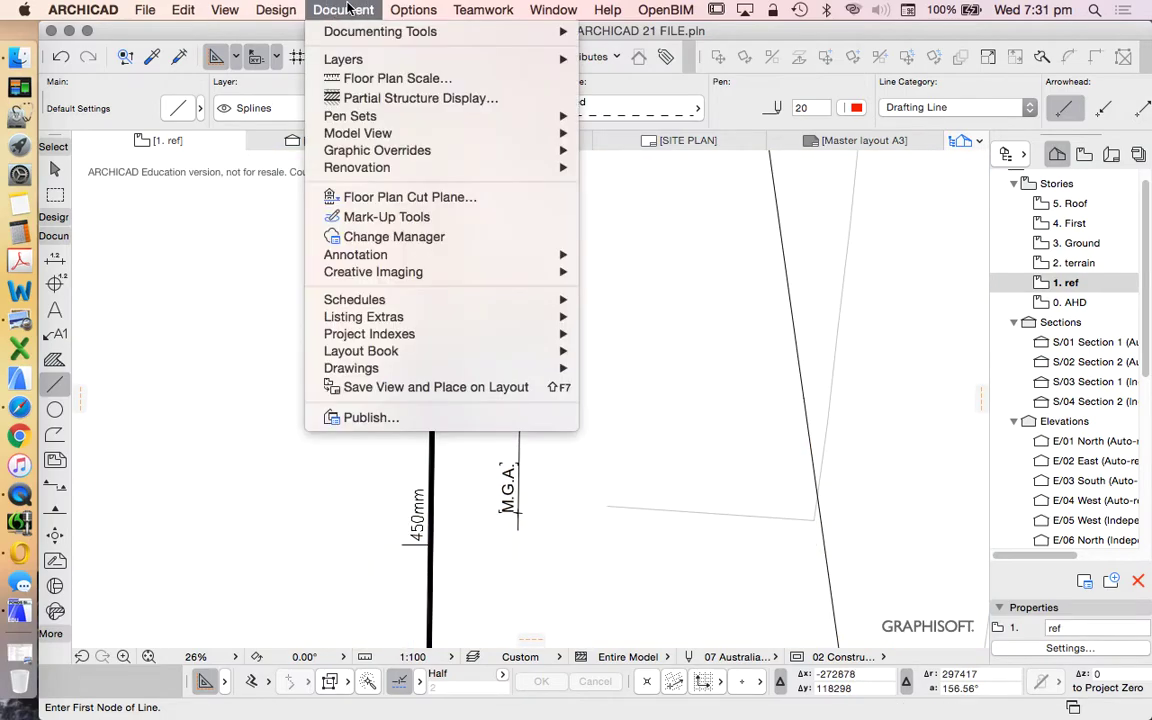
{"action": "mouse_move", "coordinate": [413, 10]}
{"action": "mouse_move", "coordinate": [566, 184]}
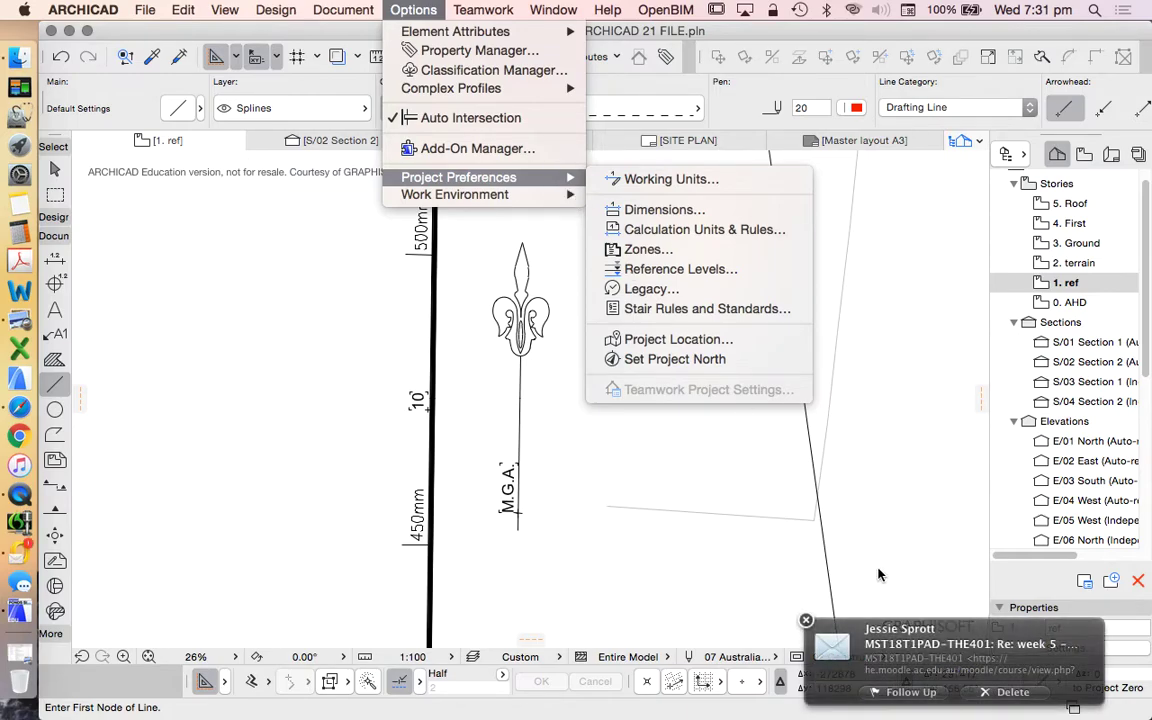
{"action": "left_click", "coordinate": [806, 622]}
{"action": "left_click", "coordinate": [806, 622]}
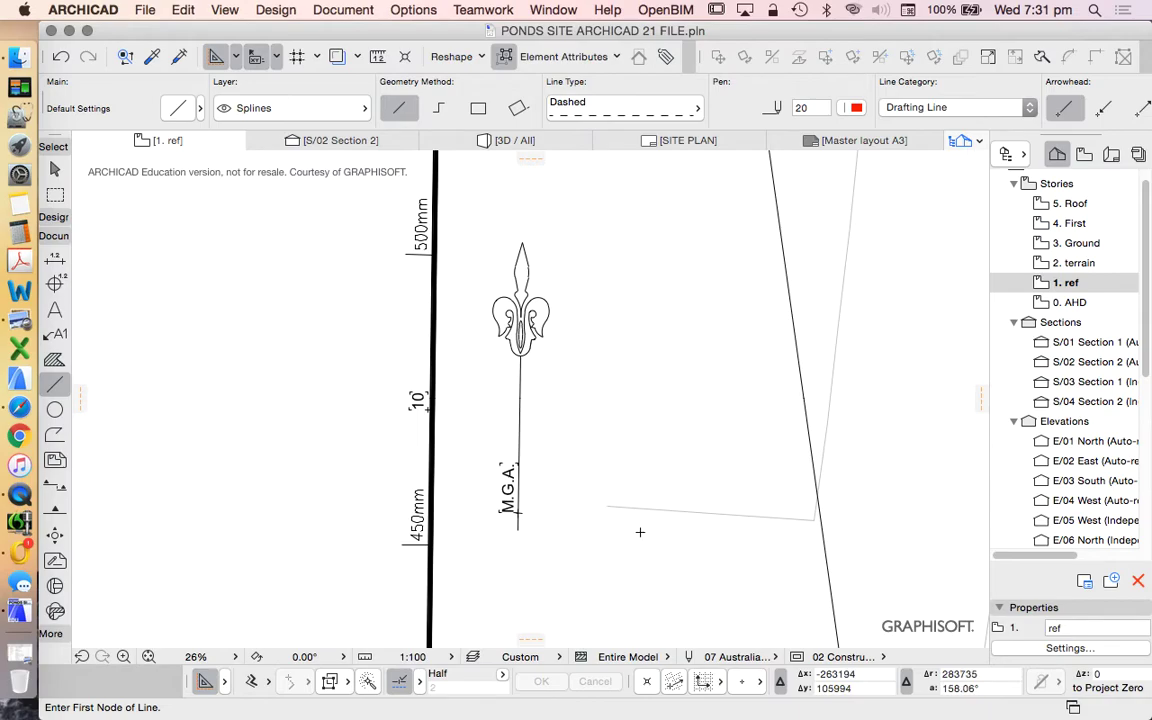
Turn off Wi-Fi and quit the dictation app
{"action": "left_click", "coordinate": [852, 10]}
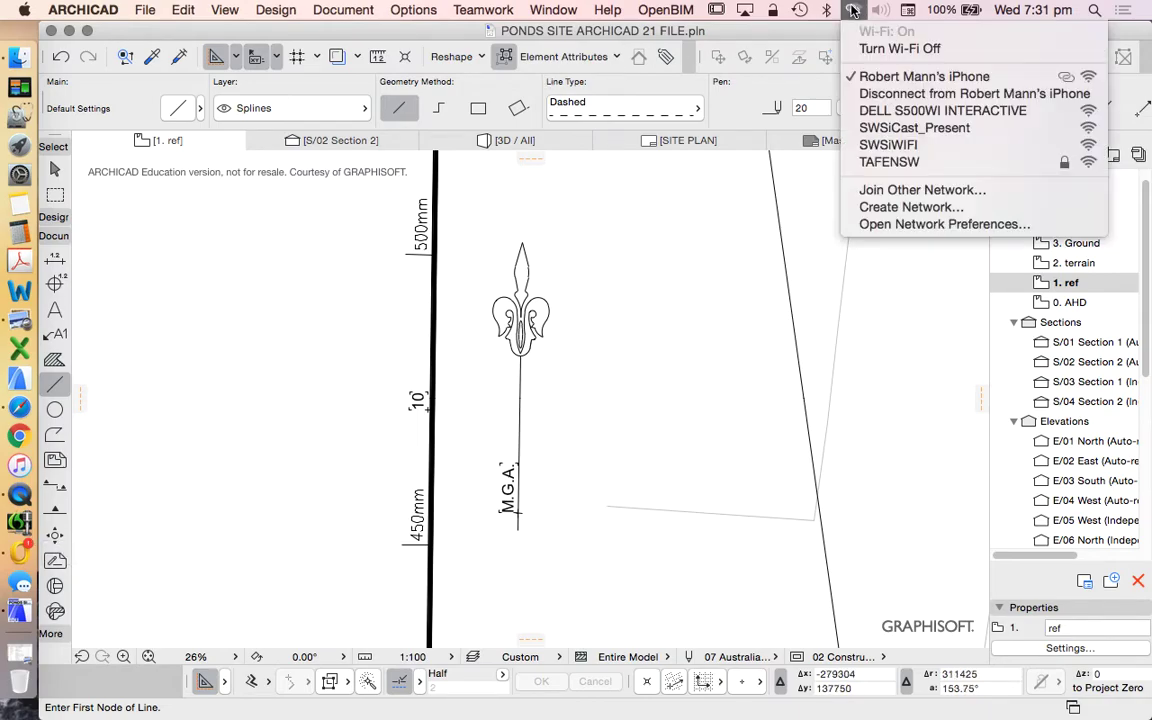
{"action": "left_click", "coordinate": [878, 47]}
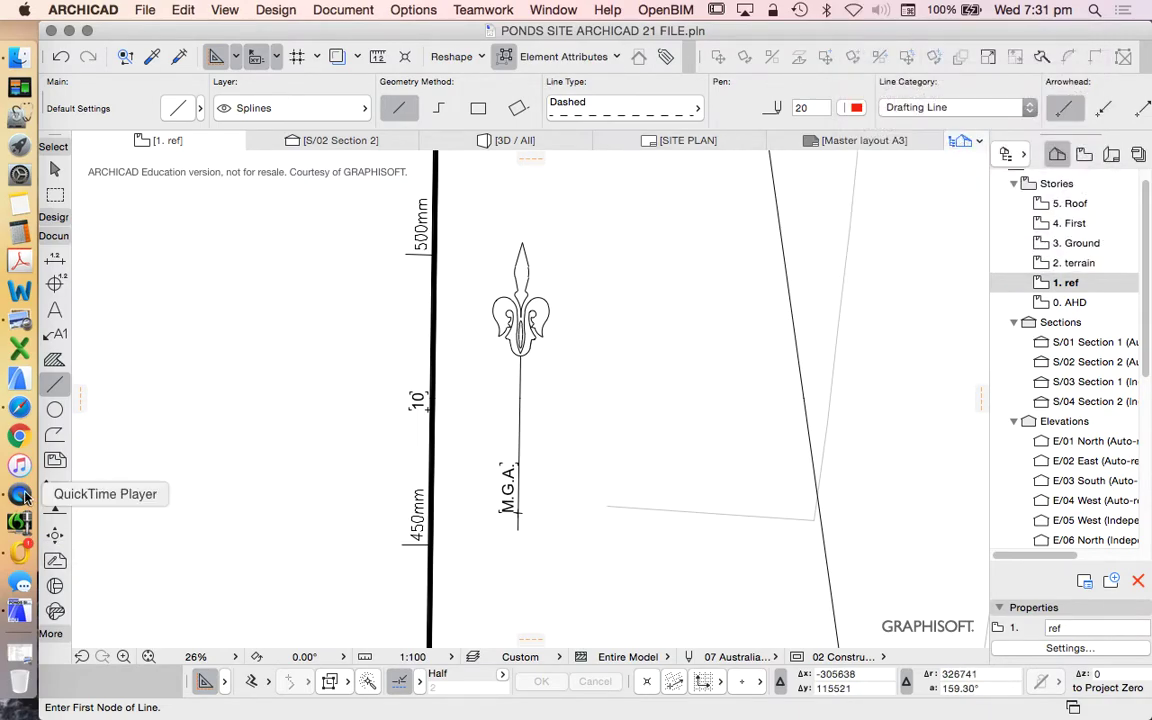
{"action": "right_click", "coordinate": [19, 522]}
{"action": "left_click", "coordinate": [85, 563]}
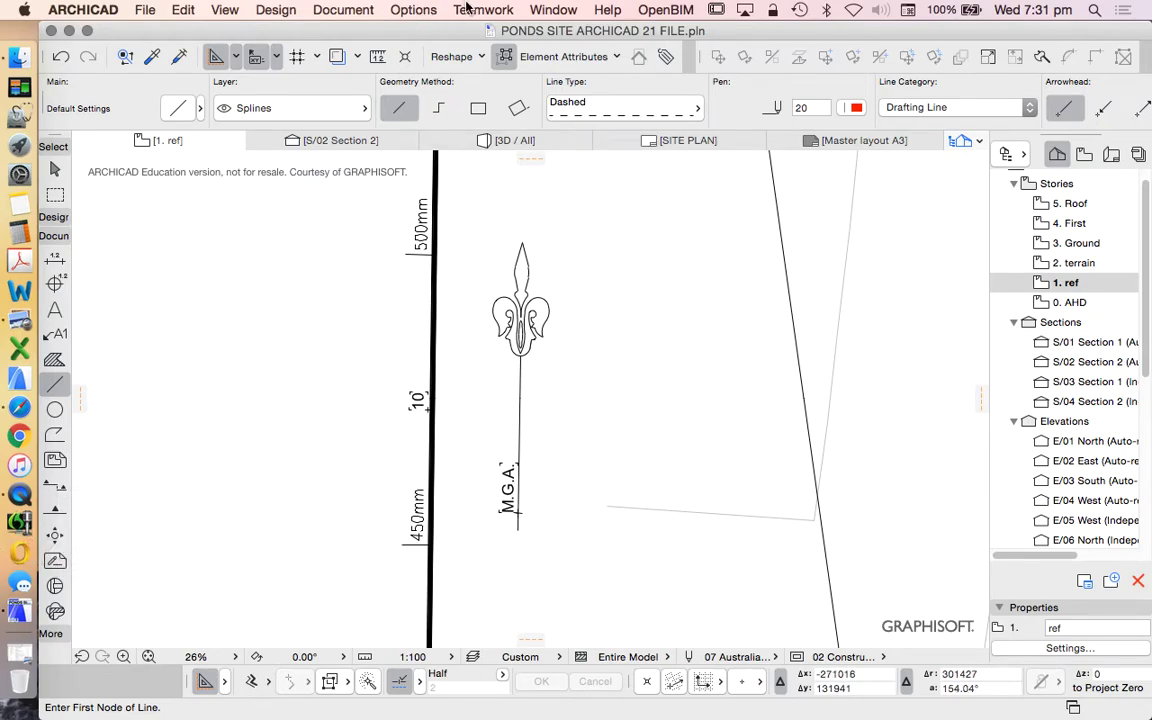
Set project north from the north arrow's base to its tip, at about 89.26°
{"action": "left_click", "coordinate": [413, 9]}
{"action": "mouse_move", "coordinate": [497, 180]}
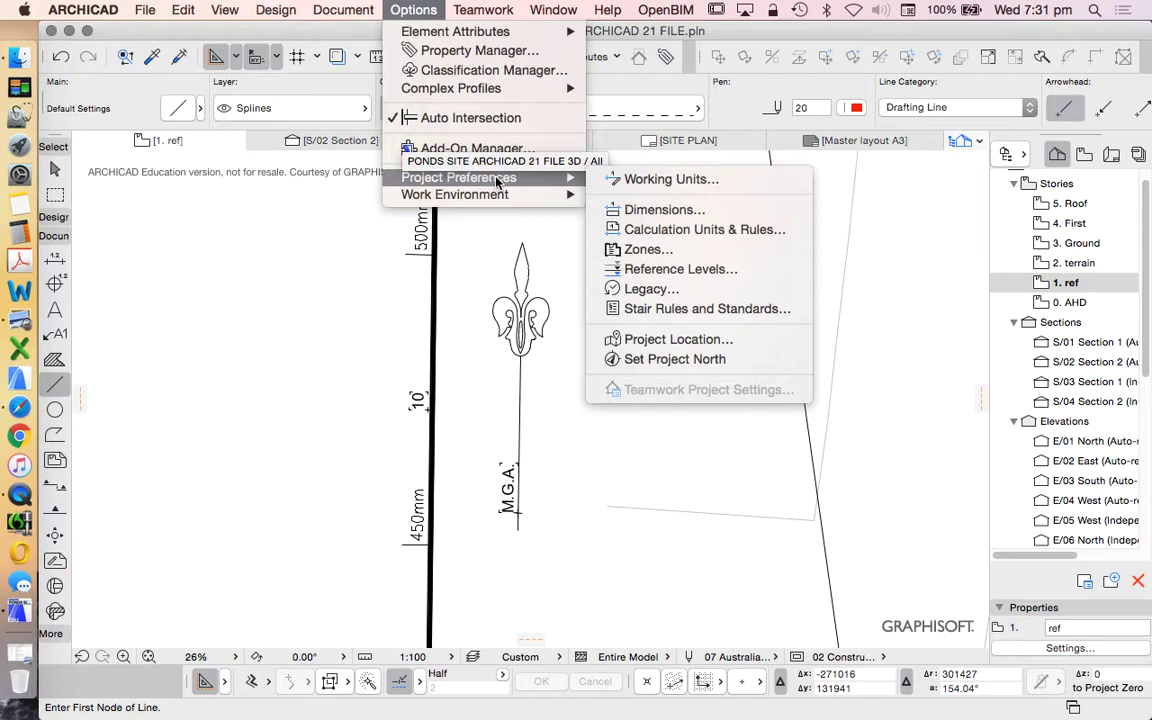
{"action": "left_click", "coordinate": [693, 362]}
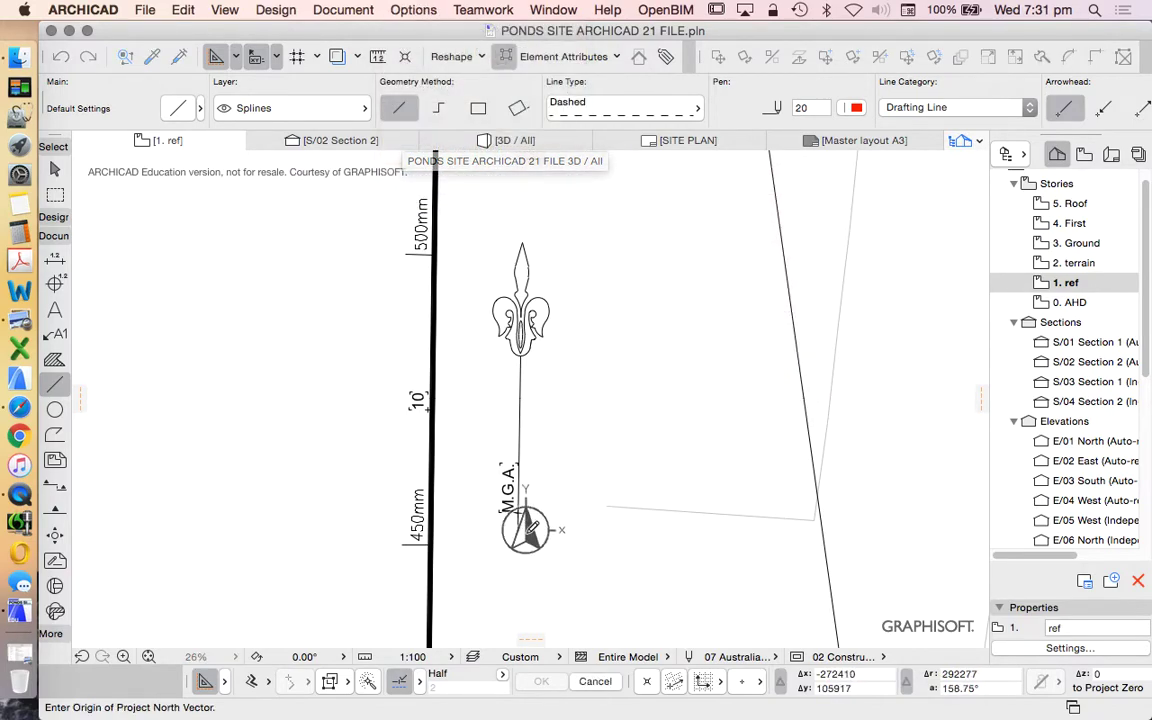
{"action": "left_click", "coordinate": [518, 530]}
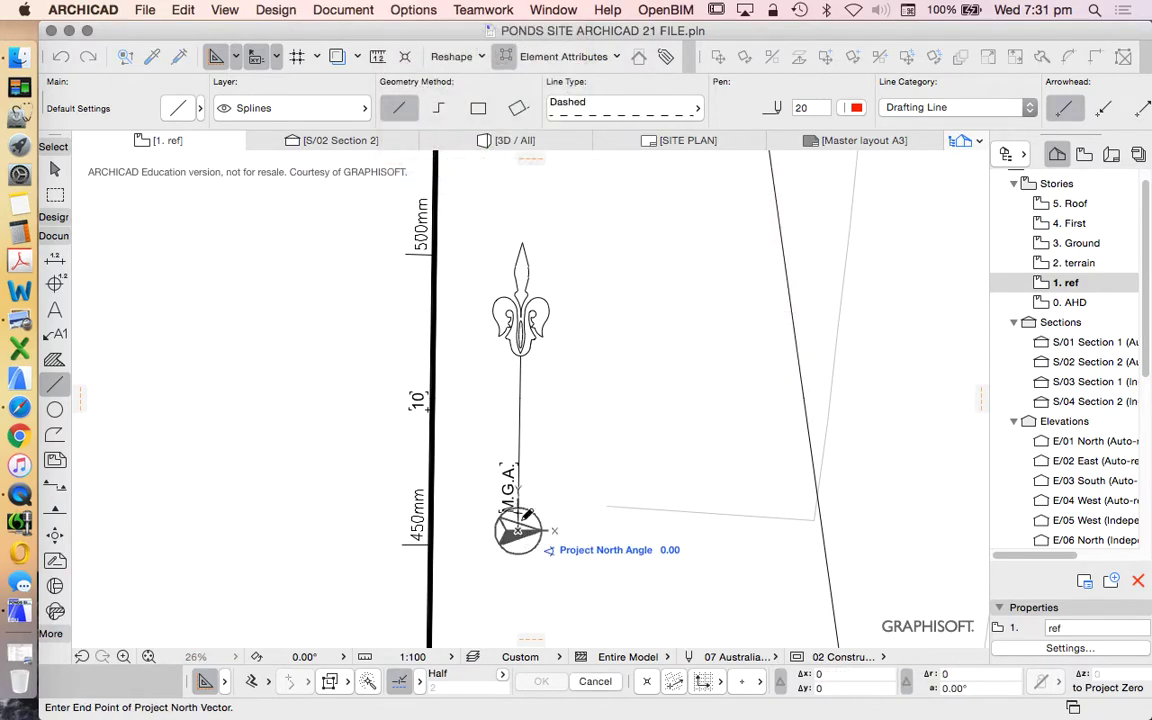
{"action": "left_click", "coordinate": [519, 381]}
{"action": "scroll", "coordinate": [505, 435], "scroll_direction": "down", "scroll_amount": 3}
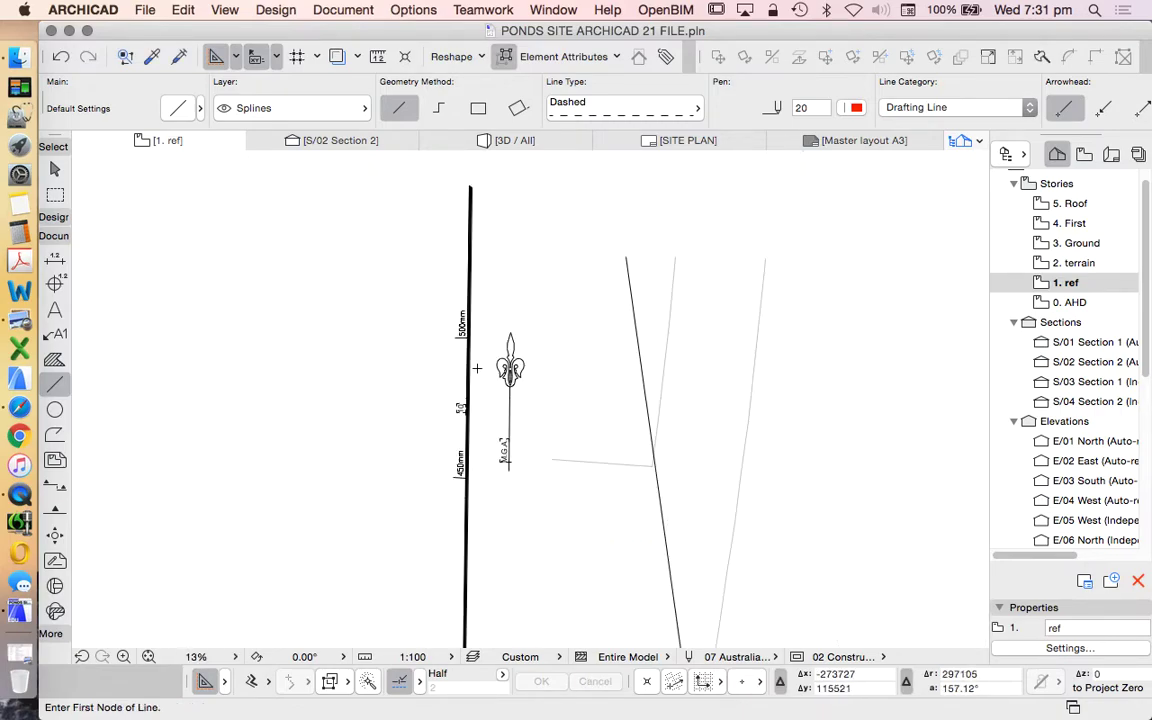
{"action": "scroll", "coordinate": [477, 368], "scroll_direction": "down", "scroll_amount": 9}
{"action": "scroll", "coordinate": [530, 528], "scroll_direction": "up", "scroll_amount": 2}
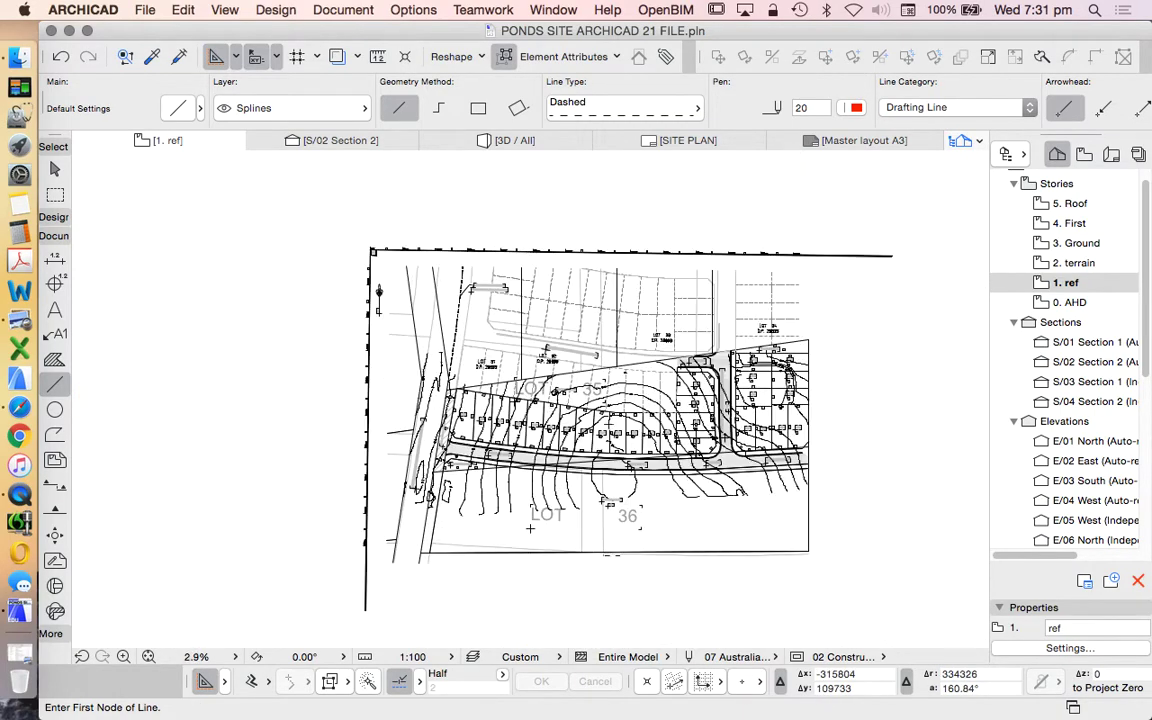
{"action": "scroll", "coordinate": [740, 527], "scroll_direction": "up", "scroll_amount": 1}
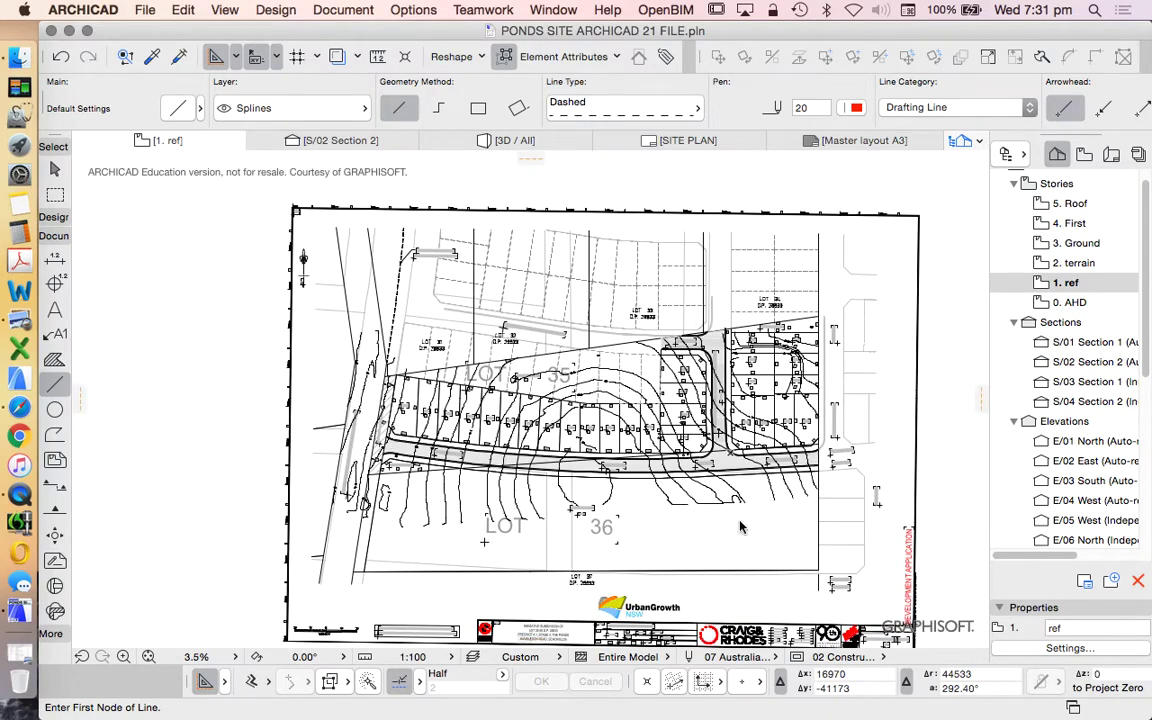
{"action": "scroll", "coordinate": [740, 527], "scroll_direction": "down", "scroll_amount": 1}
{"action": "scroll", "coordinate": [664, 540], "scroll_direction": "up", "scroll_amount": 1}
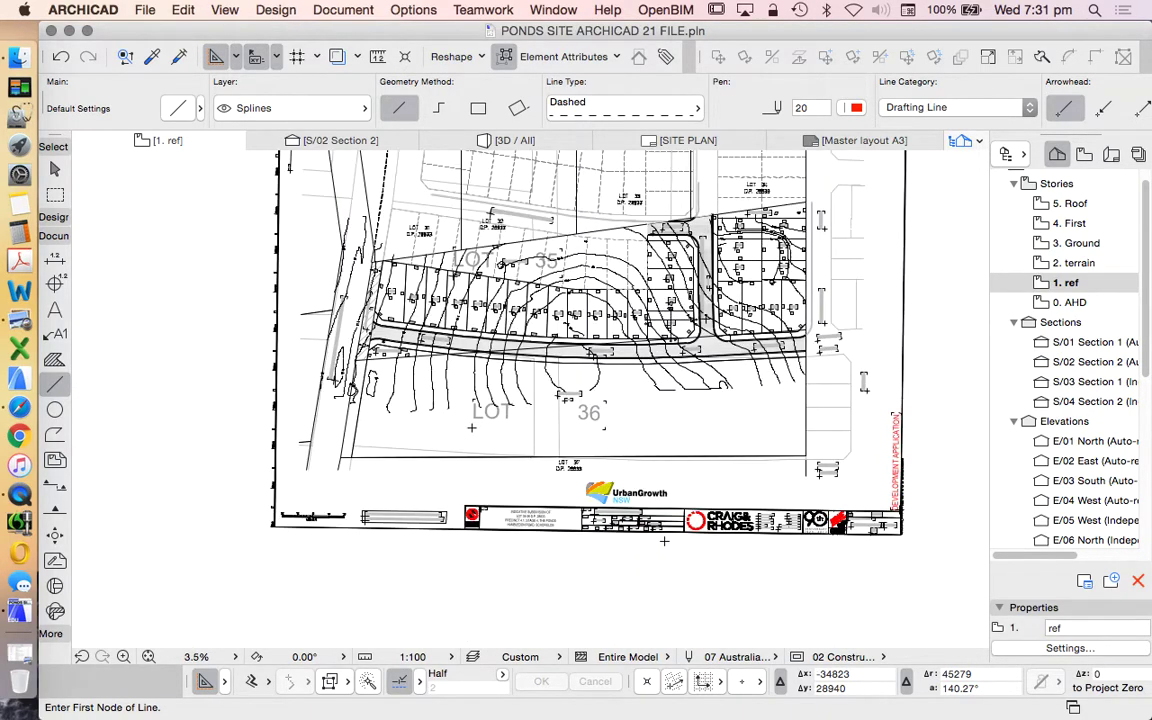
{"action": "scroll", "coordinate": [664, 540], "scroll_direction": "up", "scroll_amount": 5}
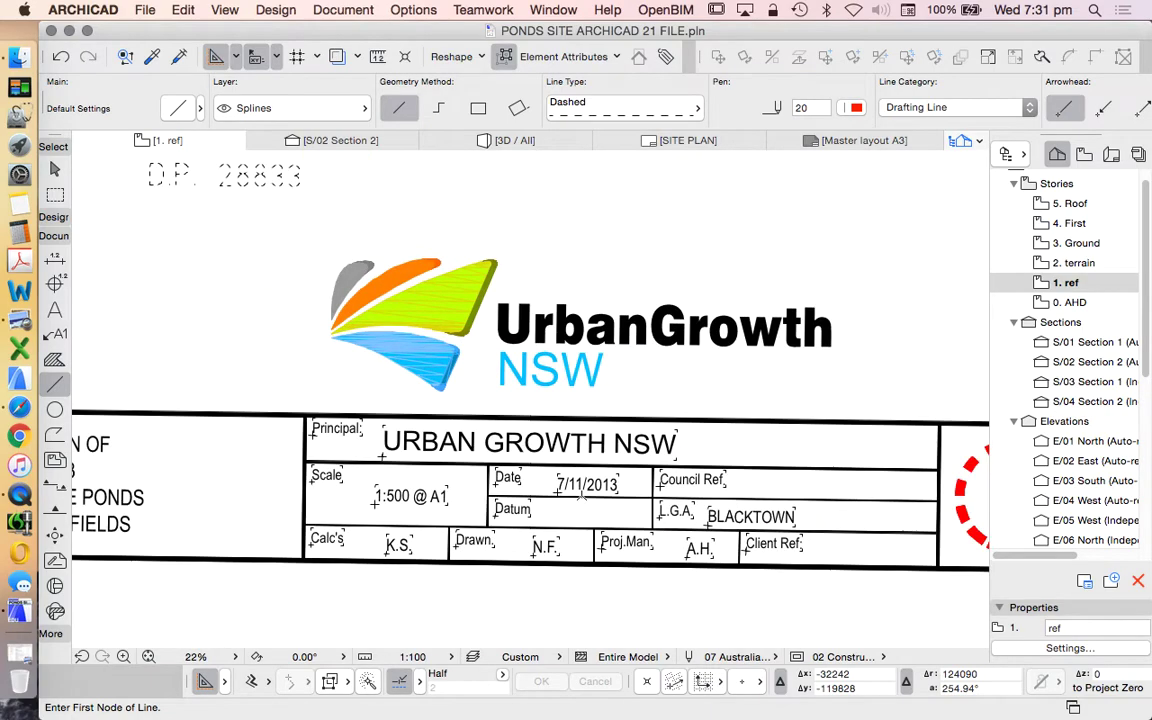
{"action": "scroll", "coordinate": [438, 441], "scroll_direction": "down", "scroll_amount": 1}
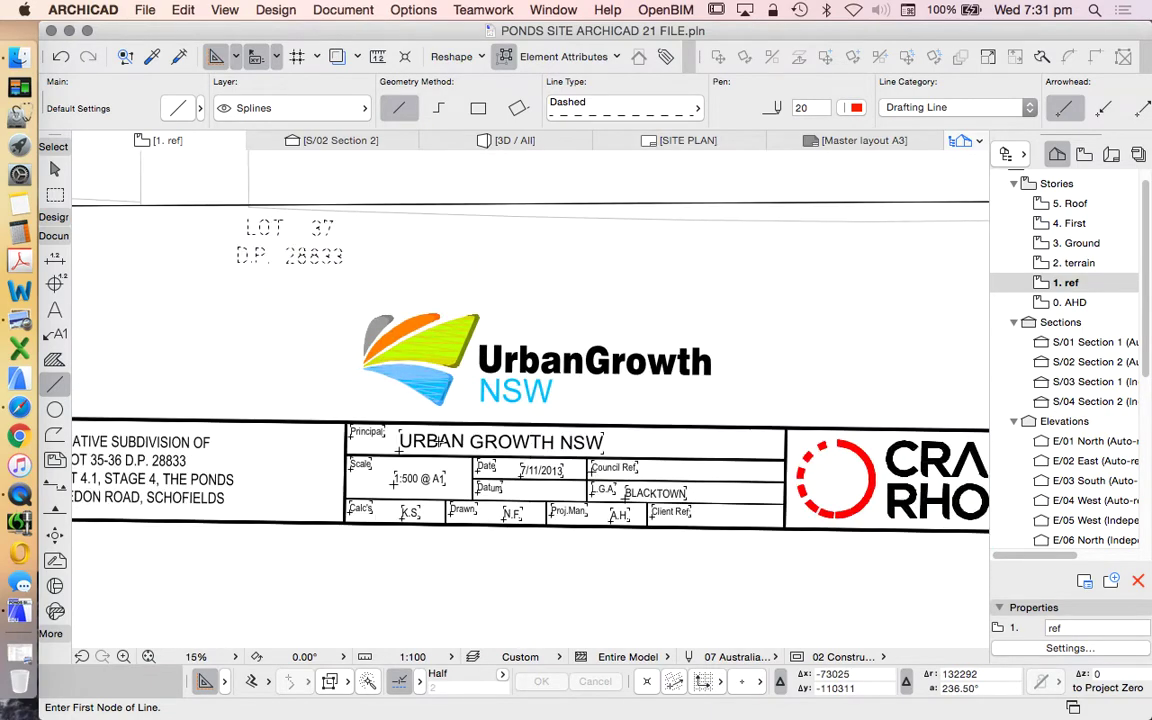
{"action": "scroll", "coordinate": [655, 498], "scroll_direction": "up", "scroll_amount": 1}
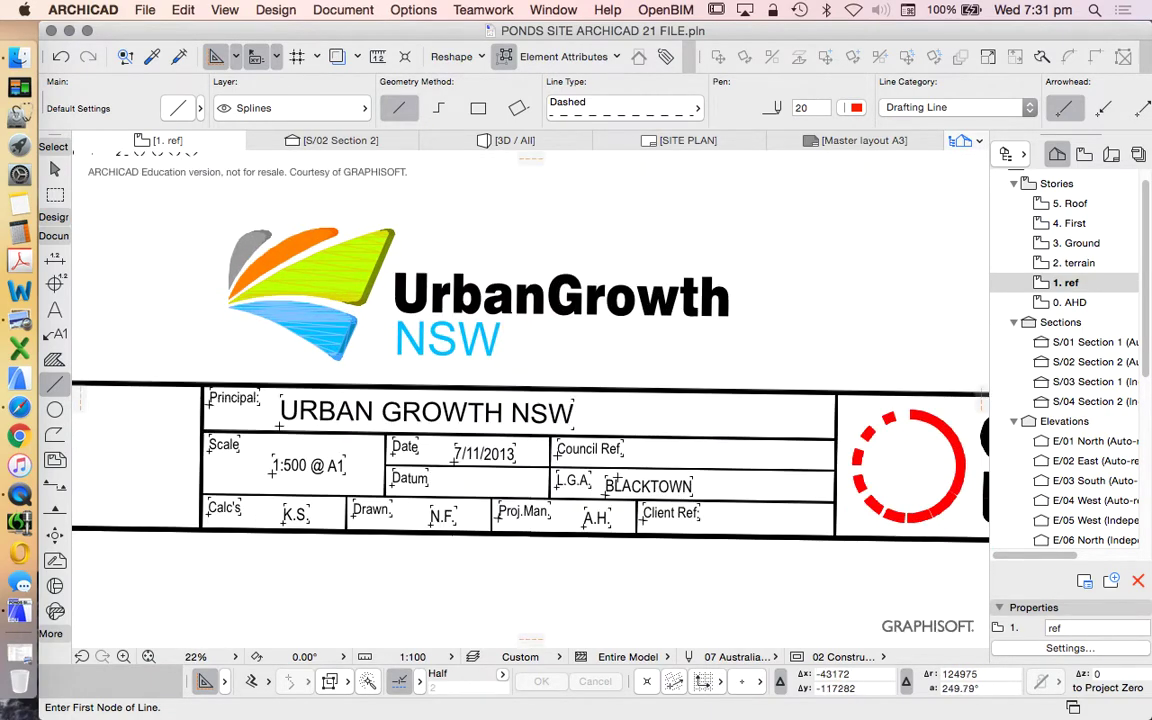
{"action": "scroll", "coordinate": [580, 466], "scroll_direction": "down", "scroll_amount": 2}
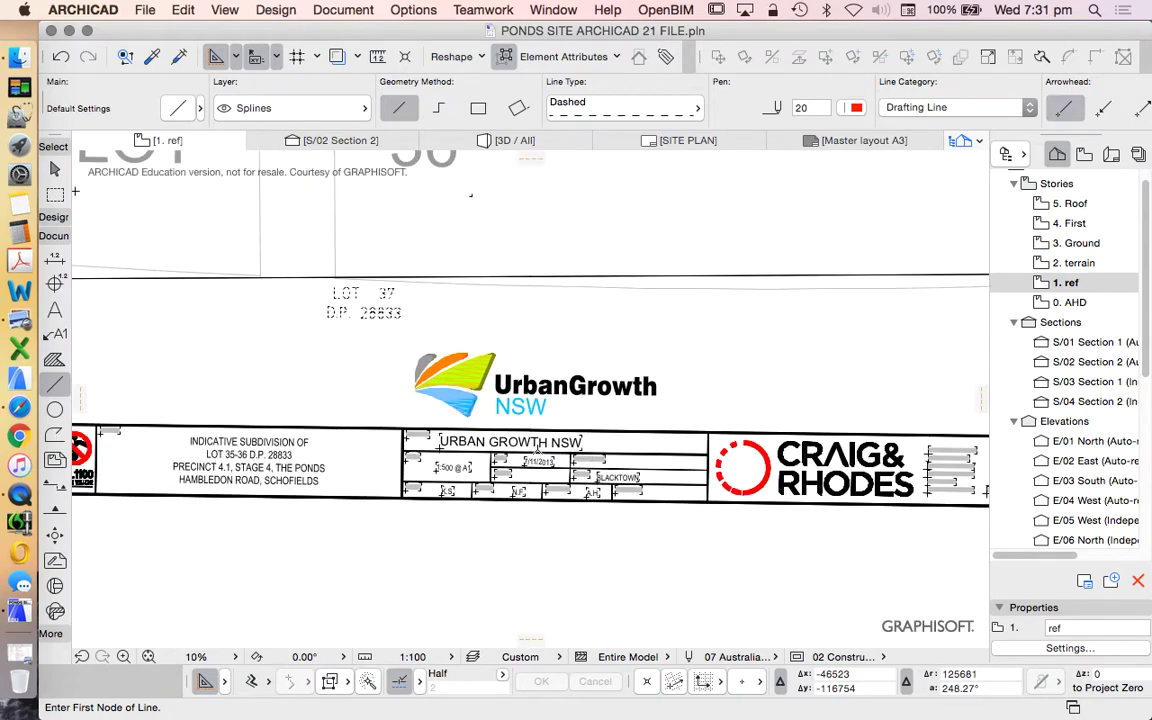
{"action": "scroll", "coordinate": [537, 451], "scroll_direction": "down", "scroll_amount": 1}
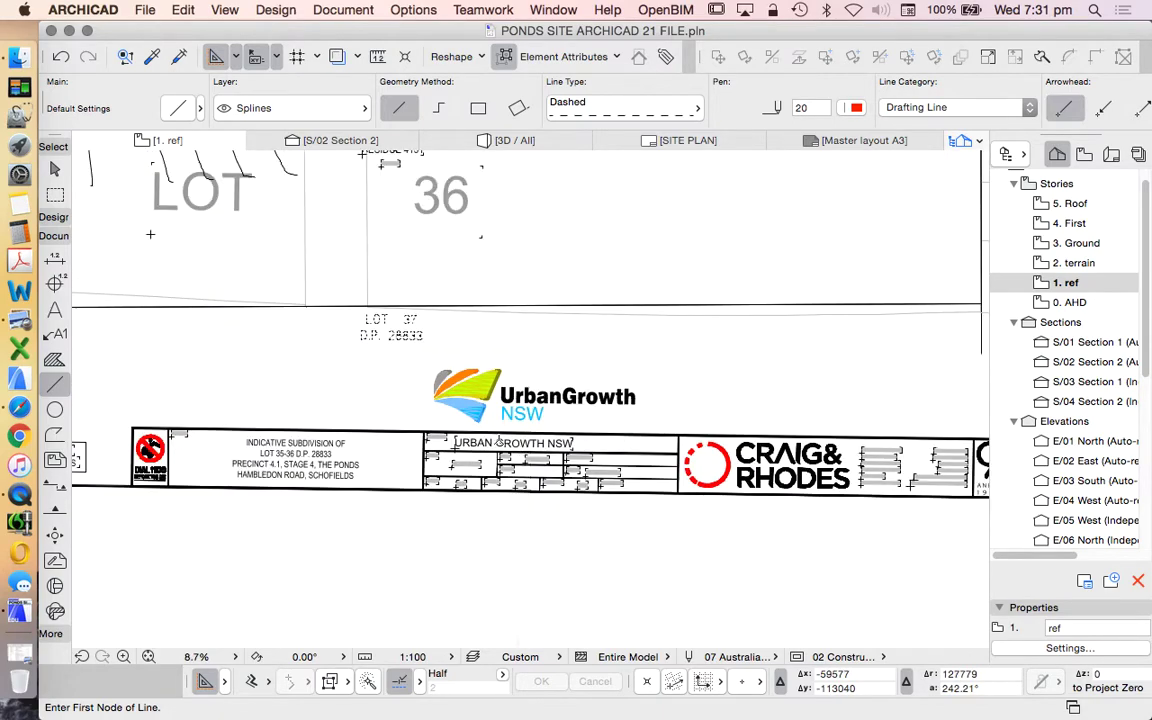
Set the project location to Sydney, keeping Australian Eastern Standard Time
{"action": "left_click", "coordinate": [414, 10]}
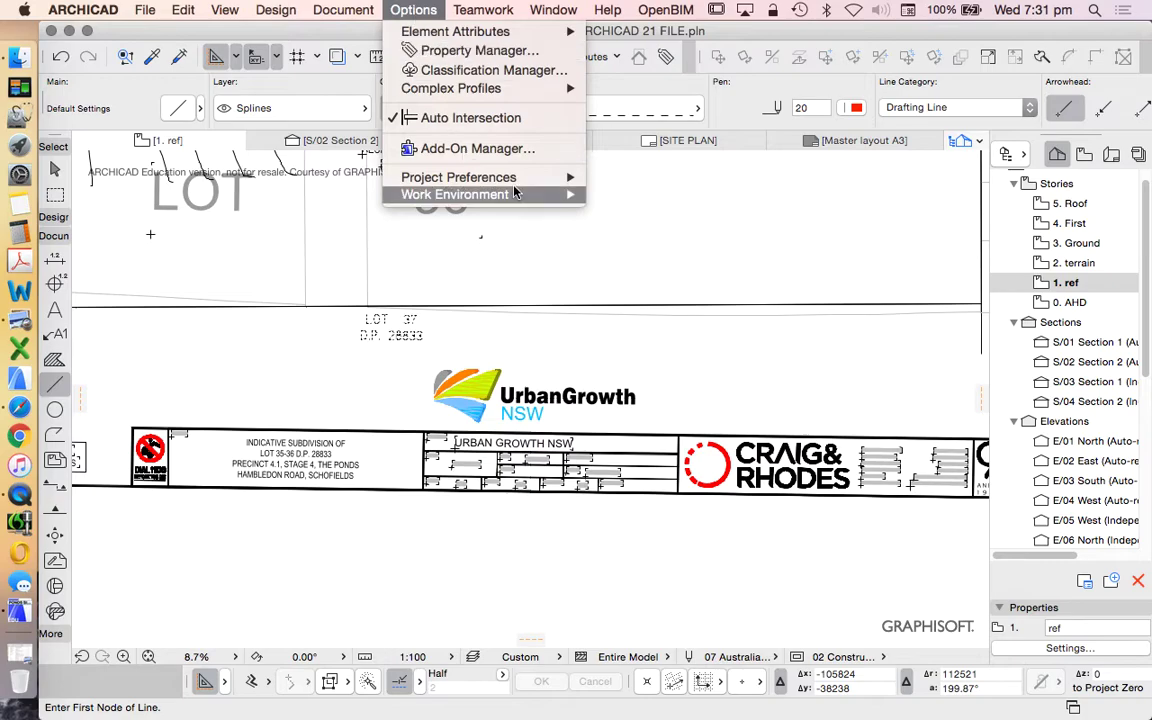
{"action": "mouse_move", "coordinate": [517, 177]}
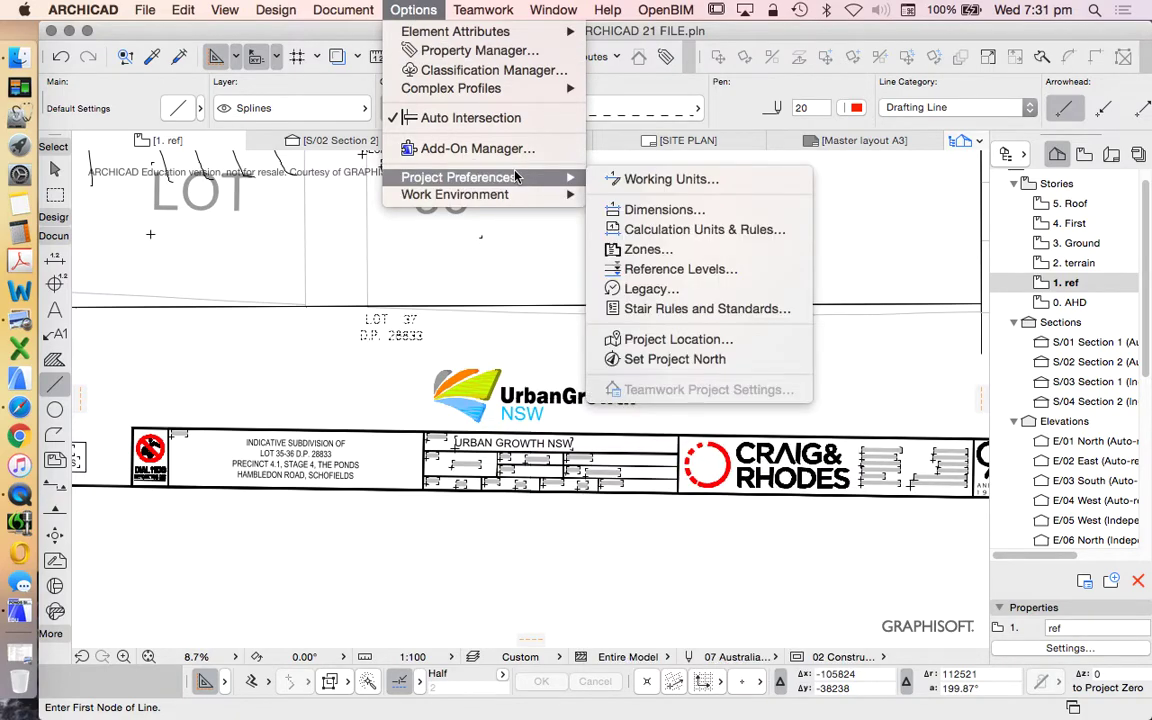
{"action": "left_click", "coordinate": [695, 339]}
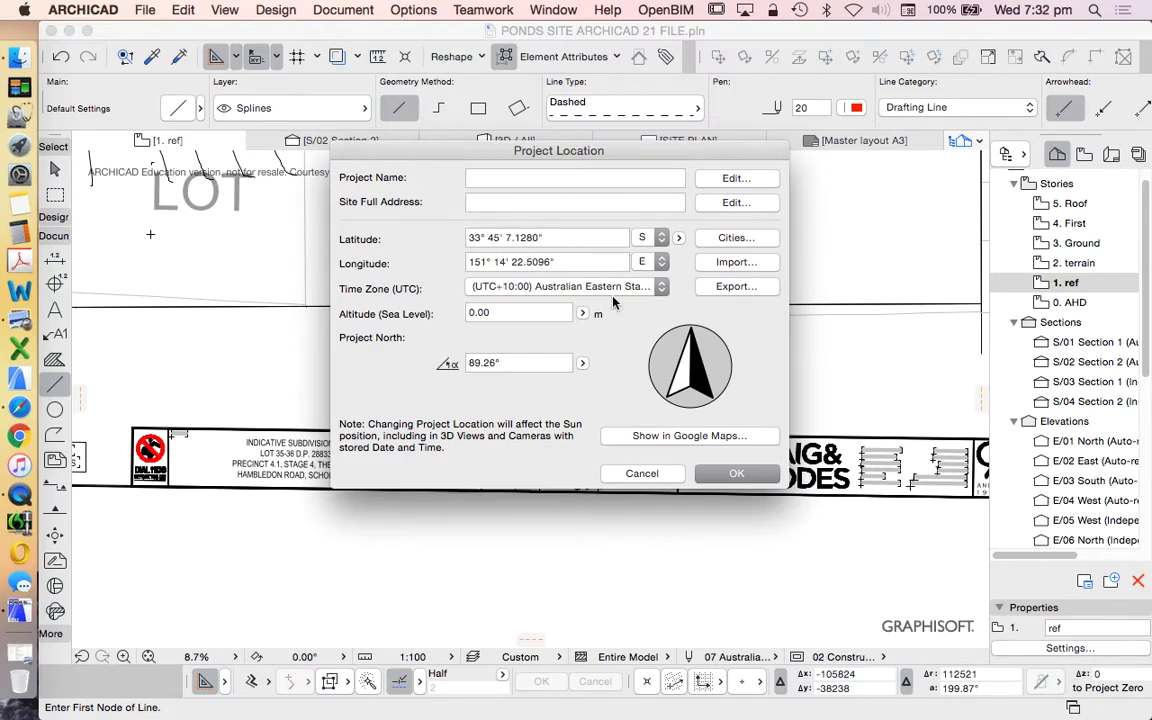
{"action": "left_click", "coordinate": [561, 289]}
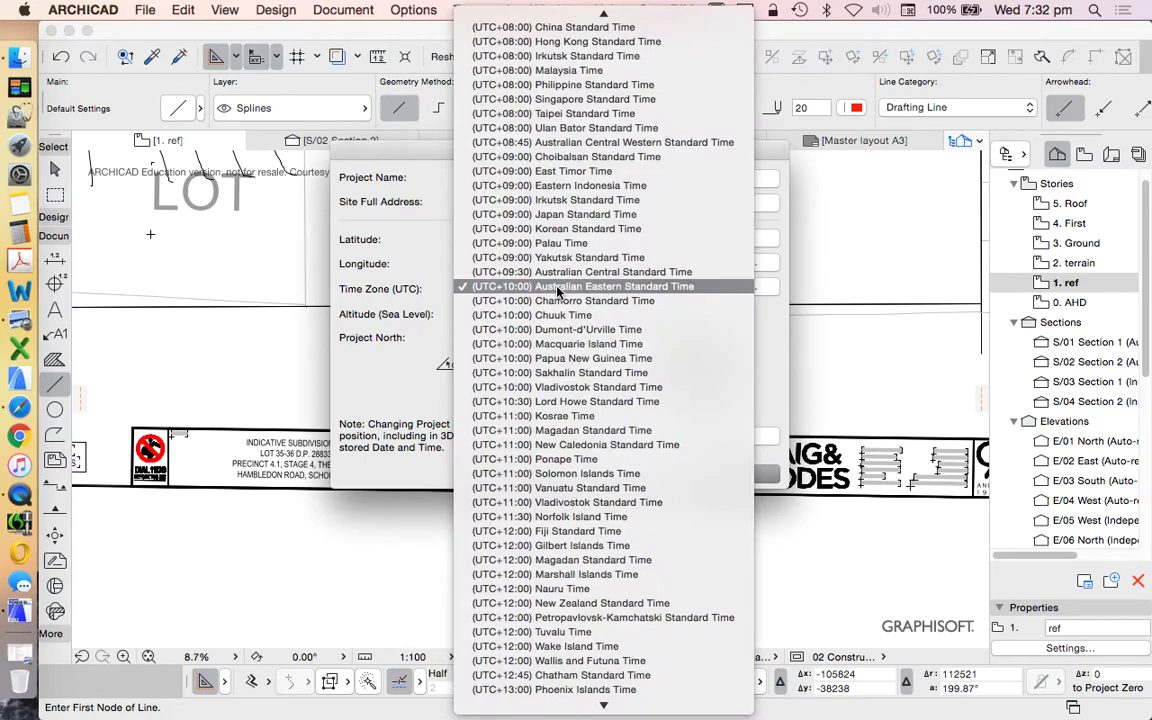
{"action": "left_click", "coordinate": [631, 289]}
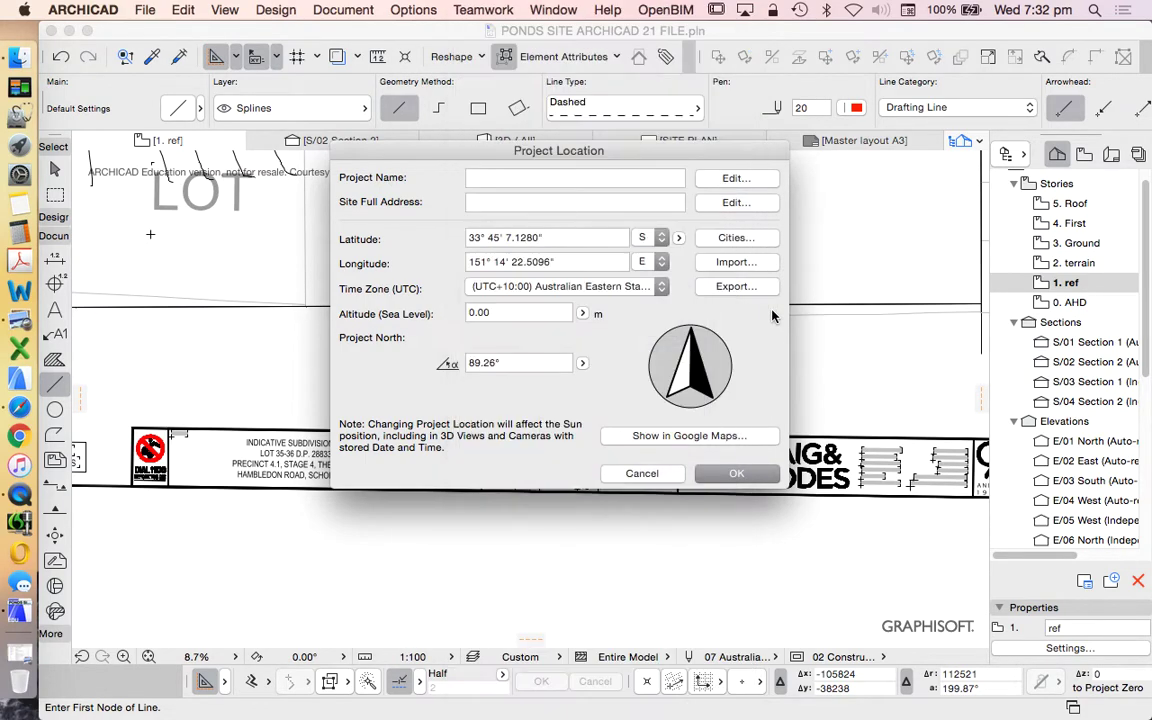
{"action": "left_click", "coordinate": [757, 245]}
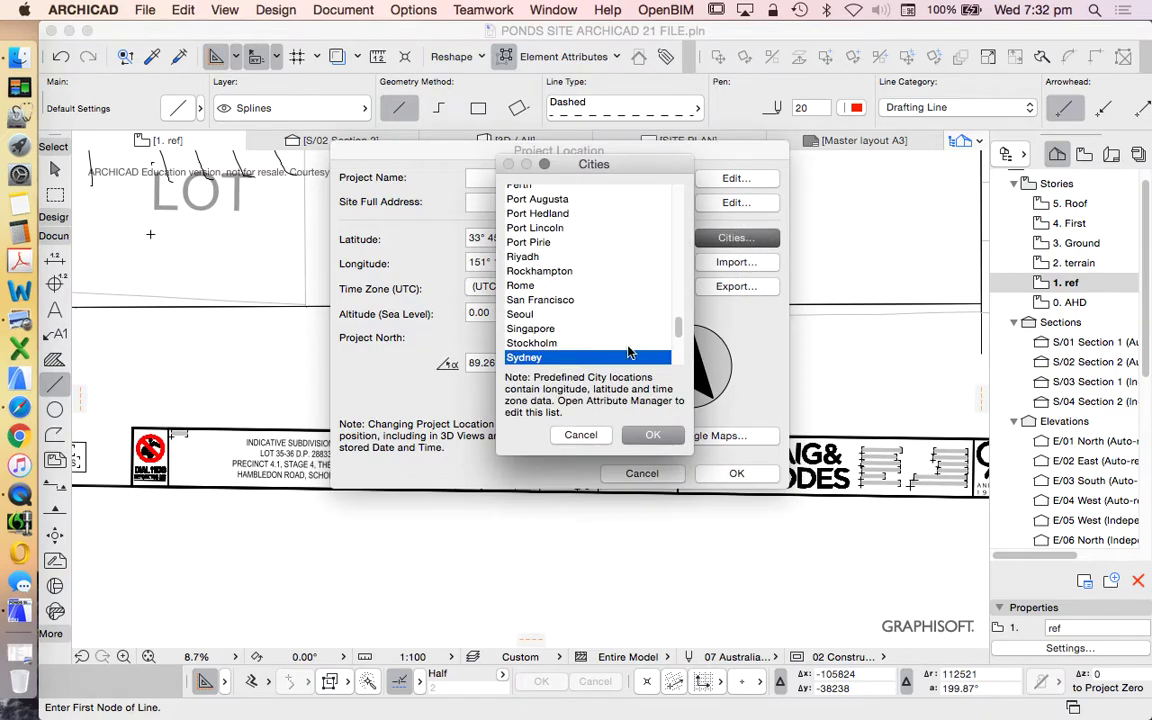
{"action": "left_click", "coordinate": [655, 436]}
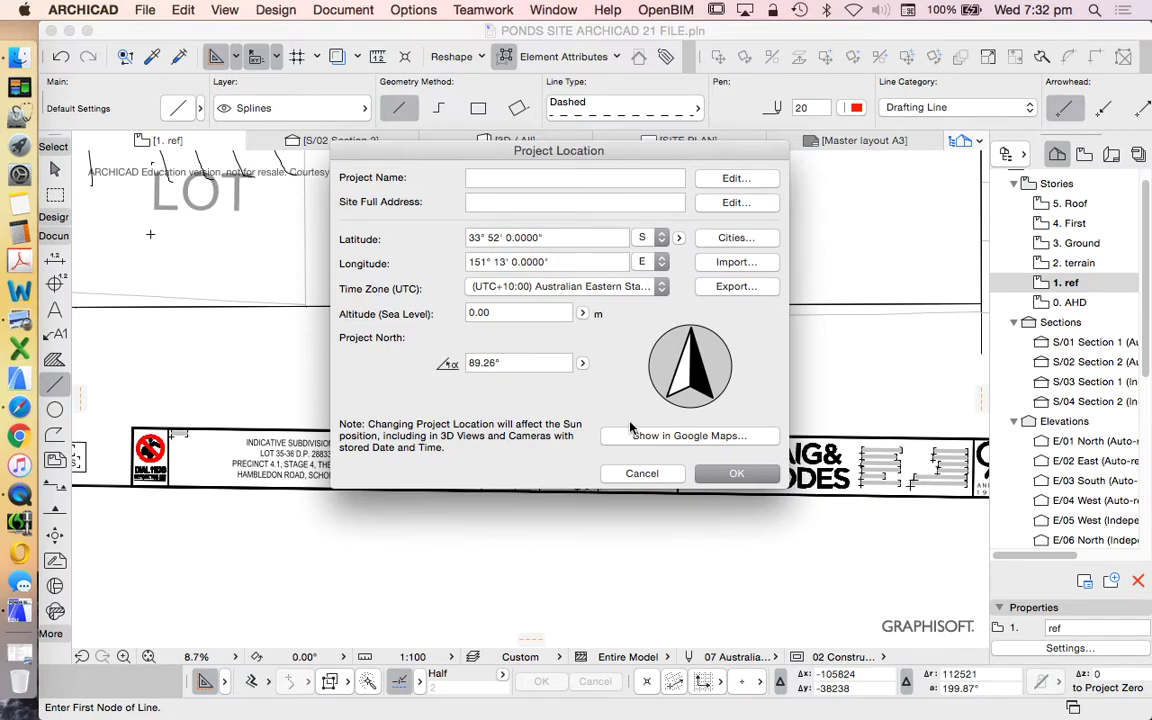
Enter a site altitude of 52.00 m
{"action": "left_click", "coordinate": [521, 313]}
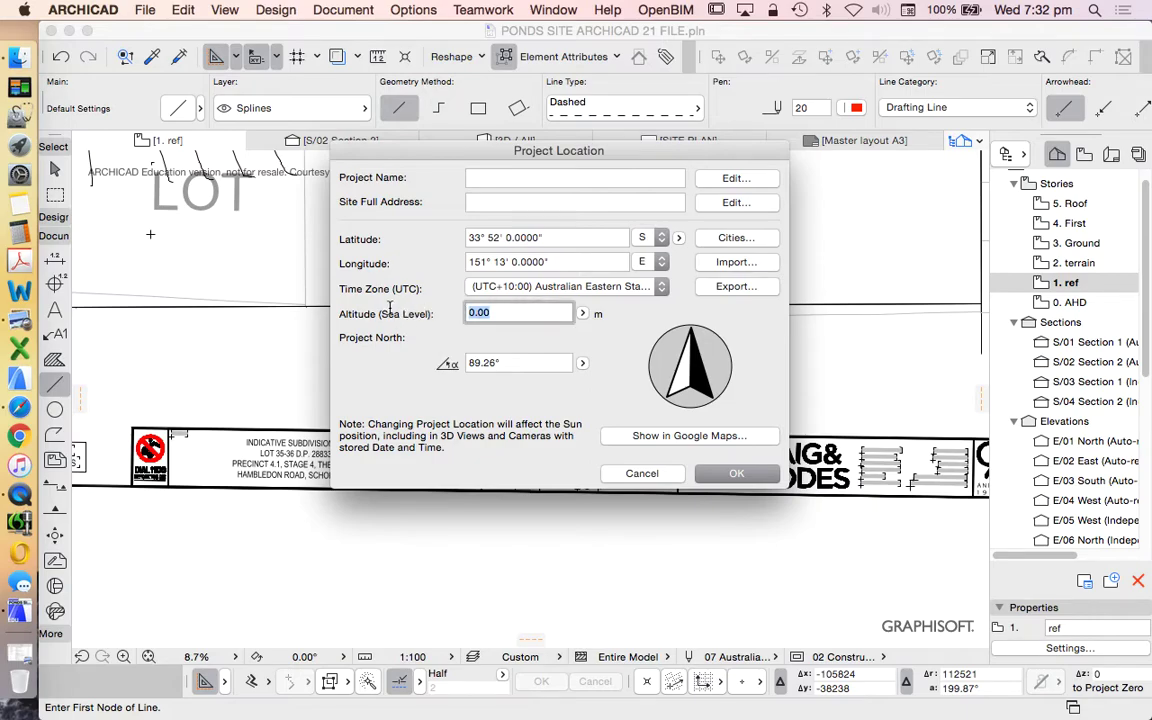
{"action": "type", "text": "55"}
{"action": "key", "text": "BackSpace"}
{"action": "type", "text": "2.00"}
Confirm the project location settings and zoom around the ref story plan
{"action": "left_click", "coordinate": [737, 474]}
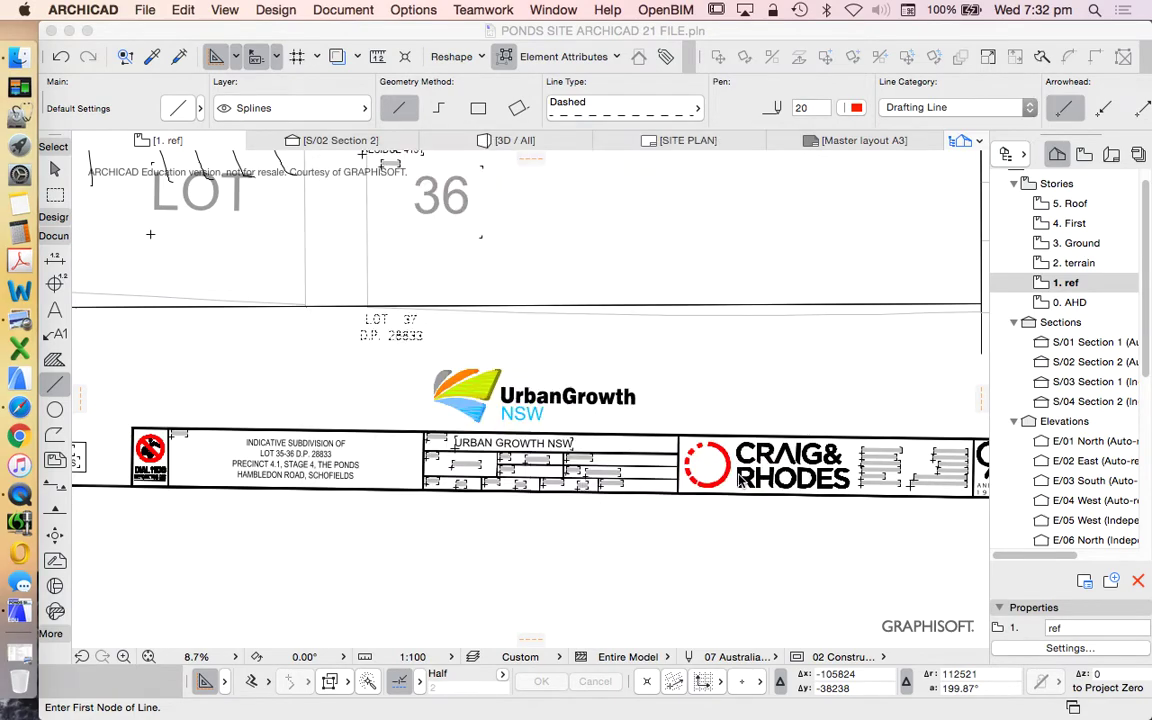
{"action": "scroll", "coordinate": [408, 405], "scroll_direction": "down", "scroll_amount": 5}
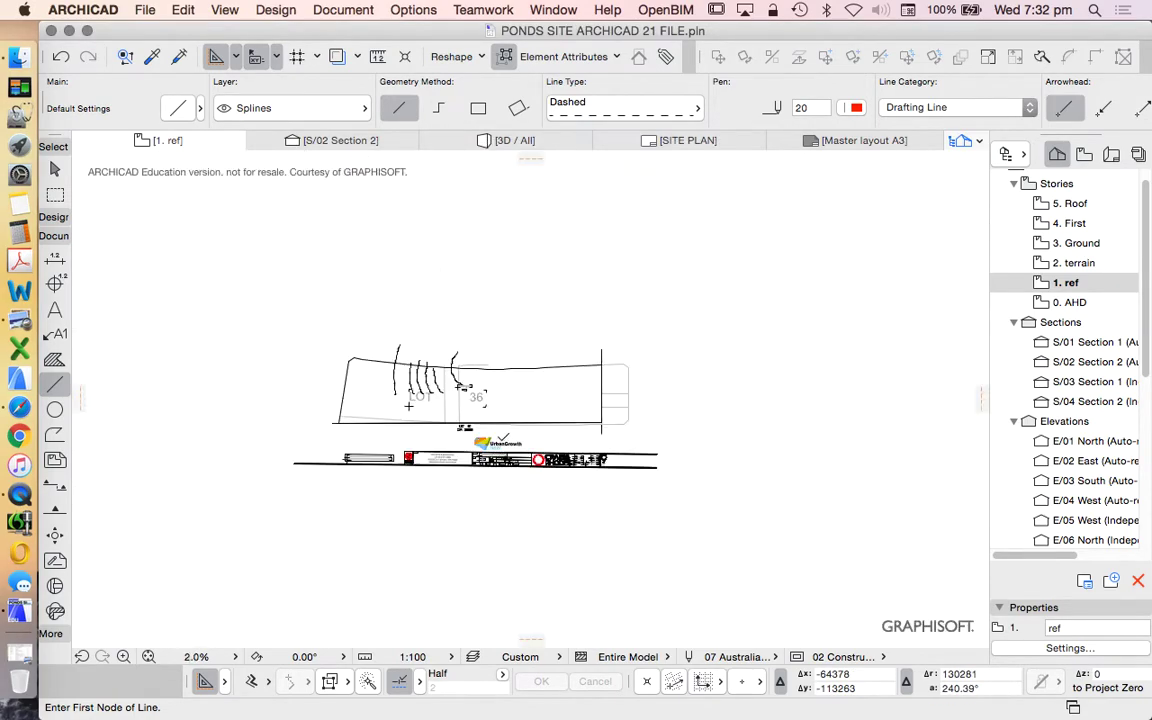
{"action": "scroll", "coordinate": [522, 450], "scroll_direction": "up", "scroll_amount": 2}
{"action": "scroll", "coordinate": [590, 355], "scroll_direction": "up", "scroll_amount": 2}
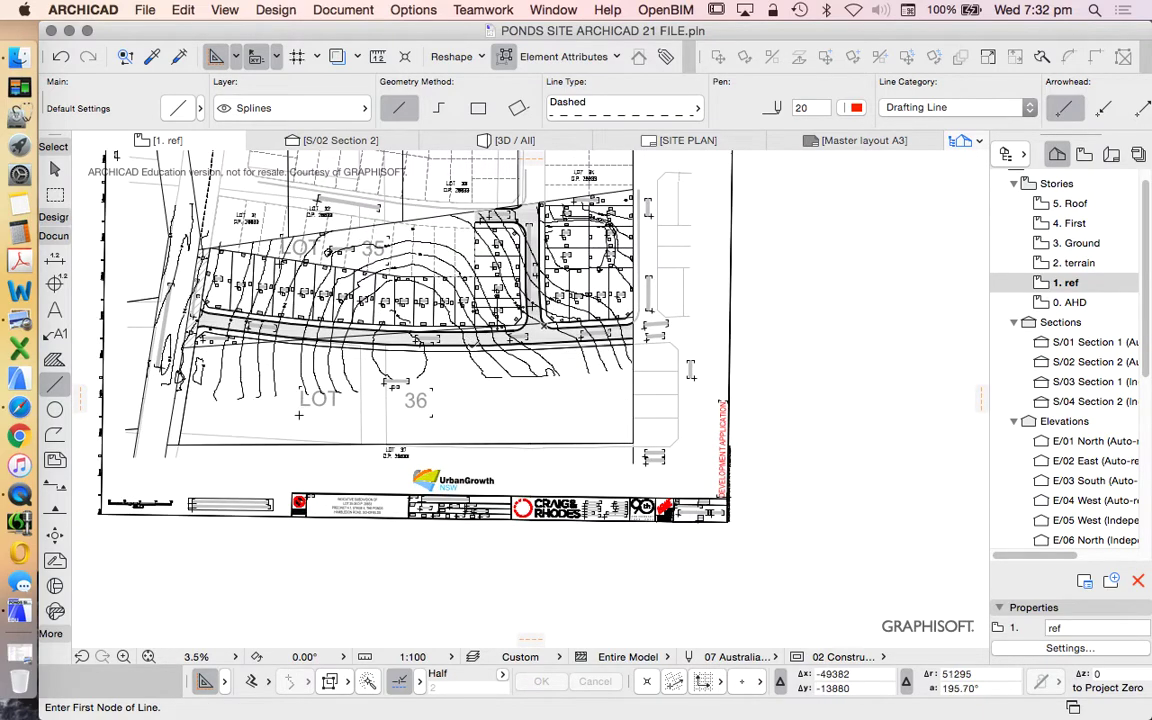
{"action": "scroll", "coordinate": [512, 281], "scroll_direction": "up", "scroll_amount": 3}
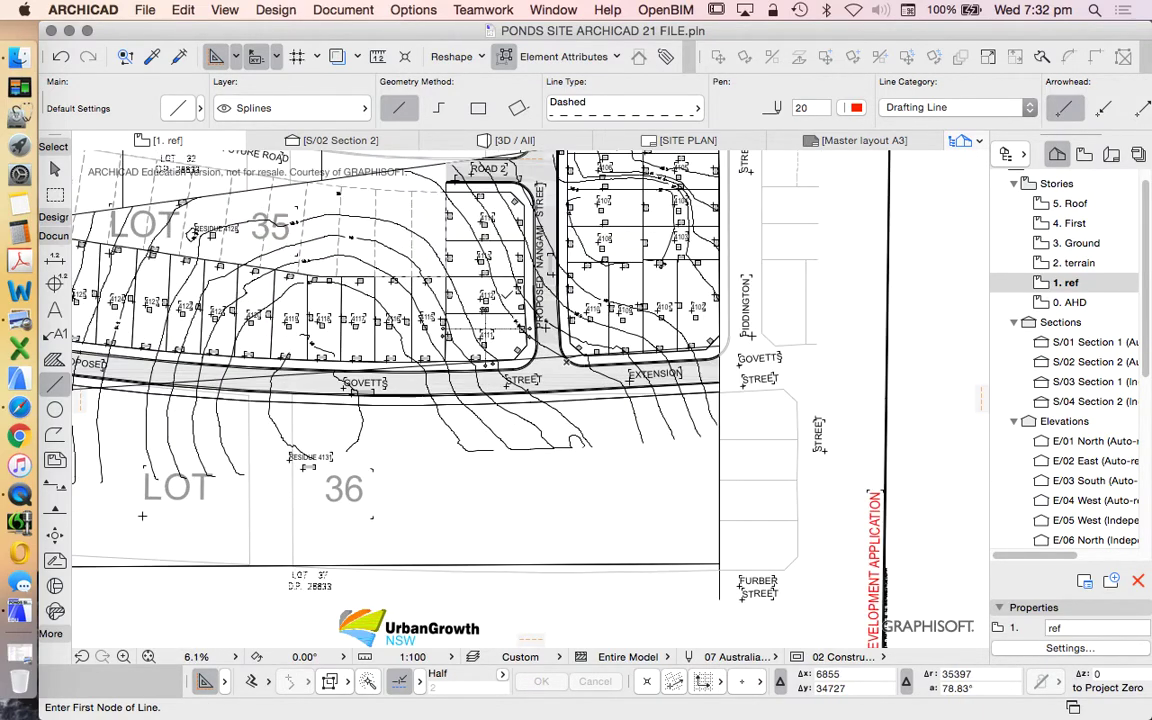
{"action": "scroll", "coordinate": [447, 328], "scroll_direction": "up", "scroll_amount": 7}
{"action": "scroll", "coordinate": [604, 322], "scroll_direction": "down", "scroll_amount": 6}
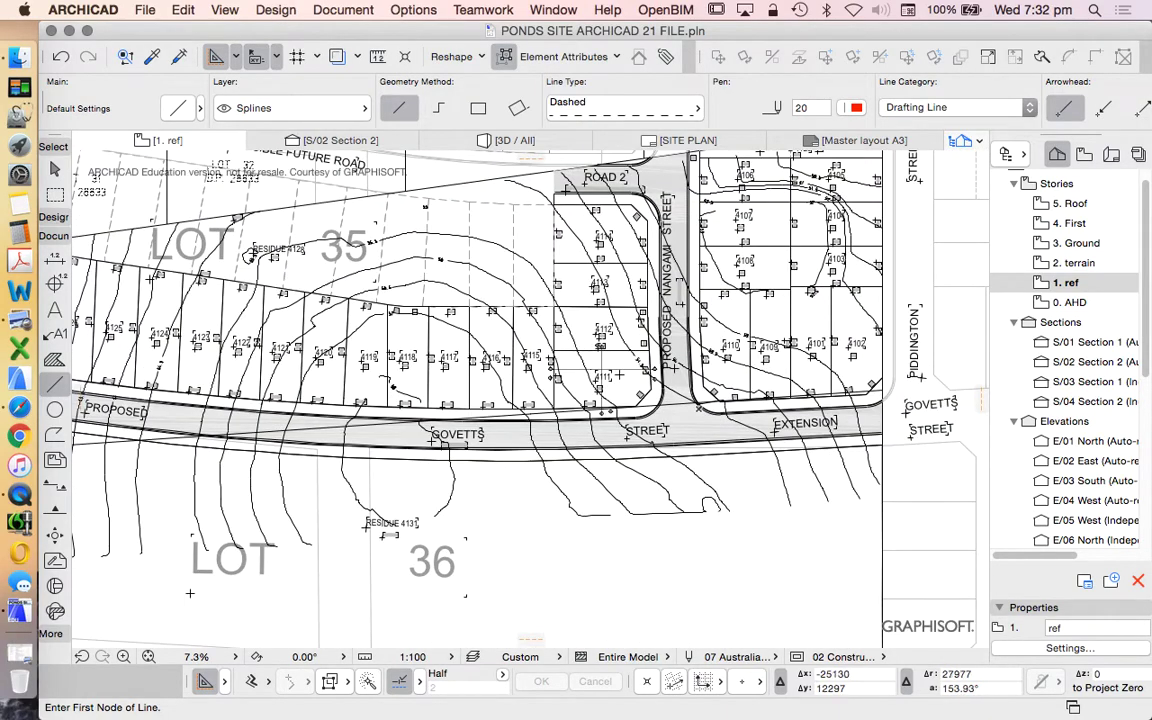
{"action": "scroll", "coordinate": [583, 360], "scroll_direction": "up", "scroll_amount": 4}
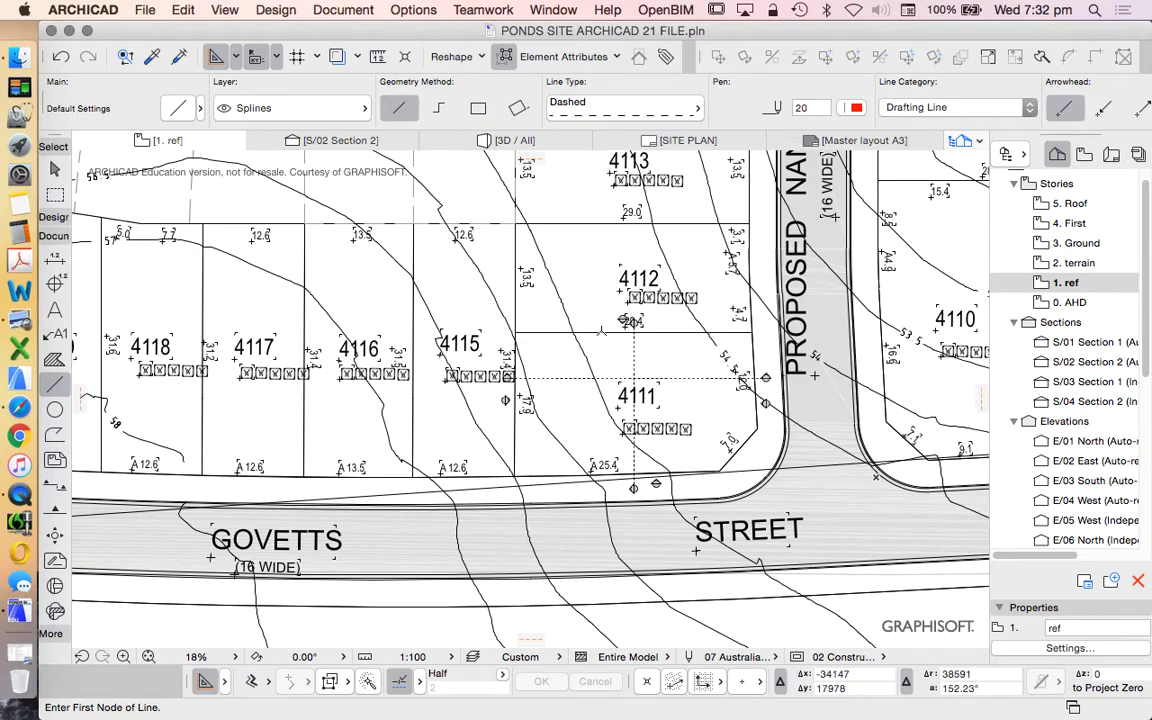
{"action": "scroll", "coordinate": [590, 315], "scroll_direction": "up", "scroll_amount": 3}
{"action": "scroll", "coordinate": [590, 315], "scroll_direction": "down", "scroll_amount": 2}
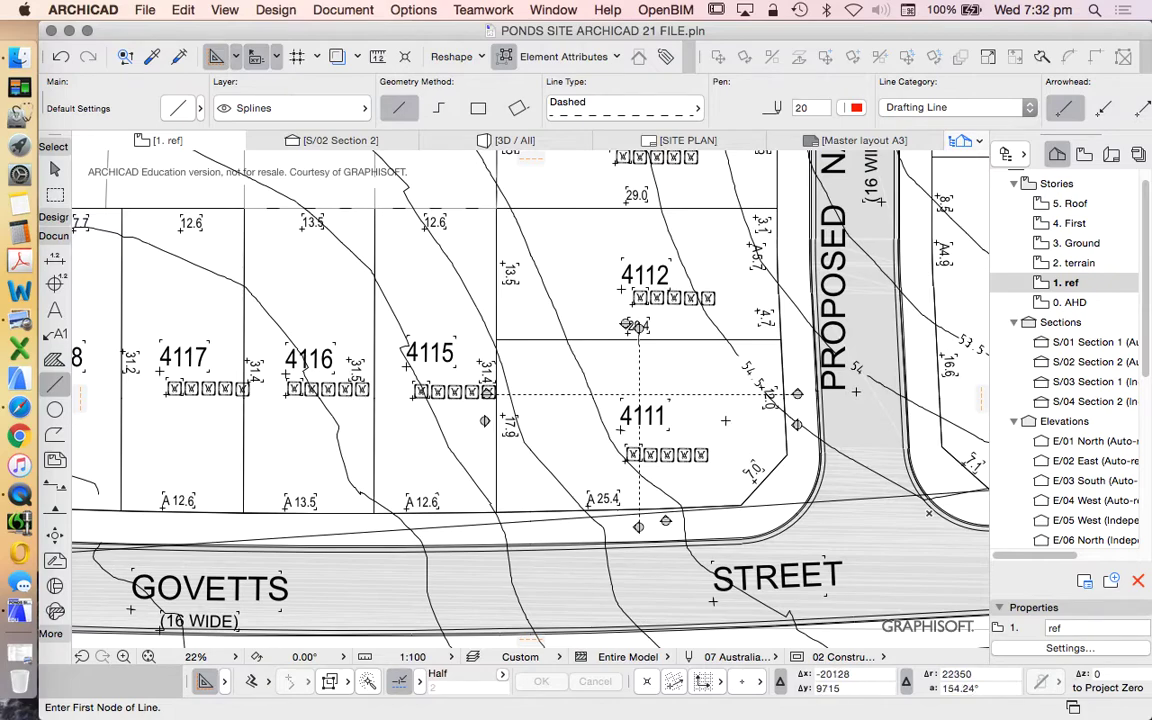
{"action": "scroll", "coordinate": [638, 395], "scroll_direction": "down", "scroll_amount": 5}
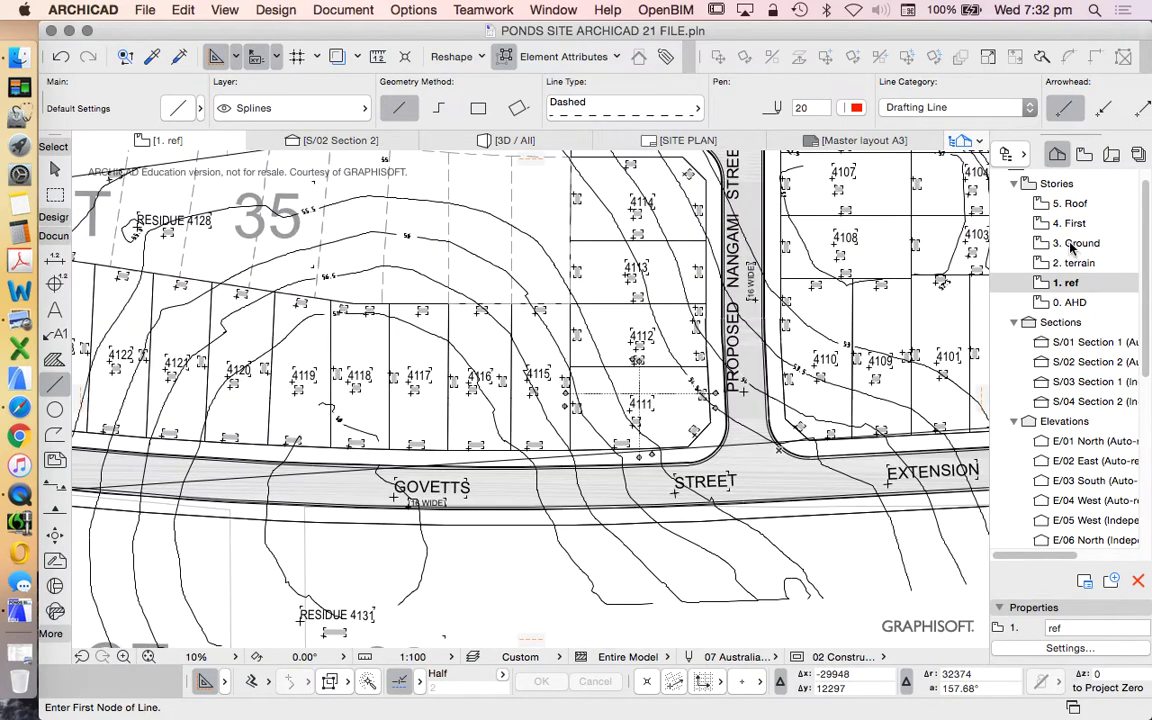
Switch to the 2. terrain story and zoom in on the contoured site
{"action": "double_click", "coordinate": [1074, 262]}
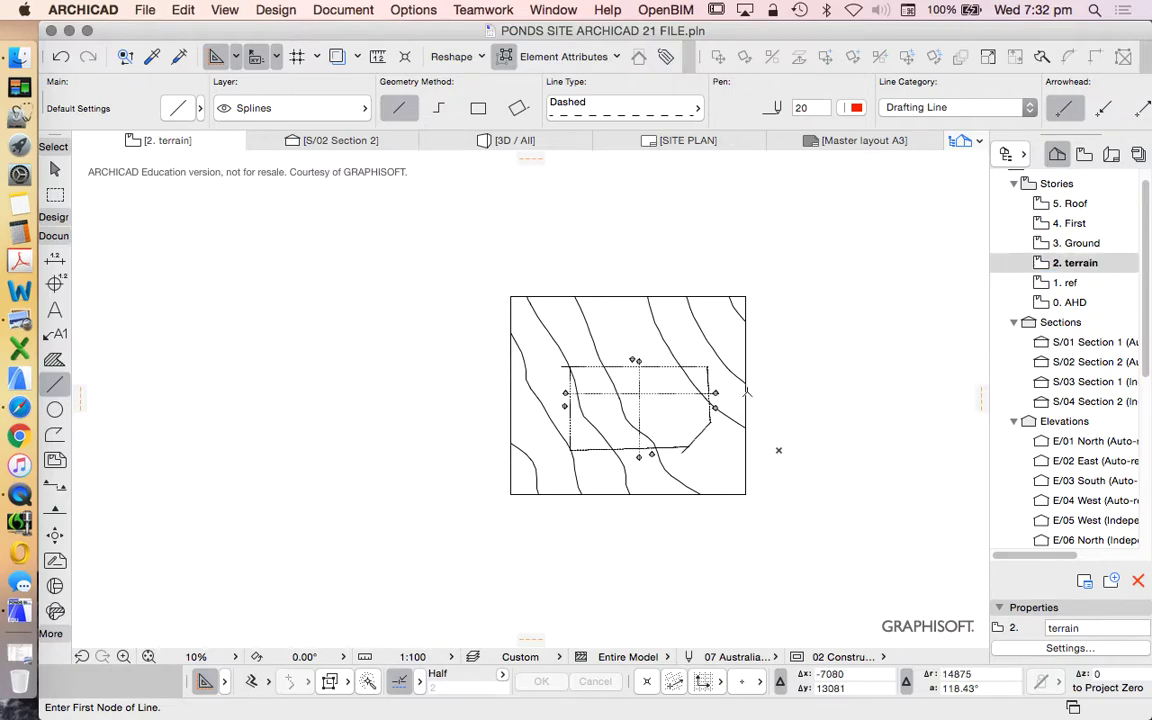
{"action": "scroll", "coordinate": [747, 391], "scroll_direction": "down", "scroll_amount": 1}
{"action": "scroll", "coordinate": [720, 360], "scroll_direction": "up", "scroll_amount": 3}
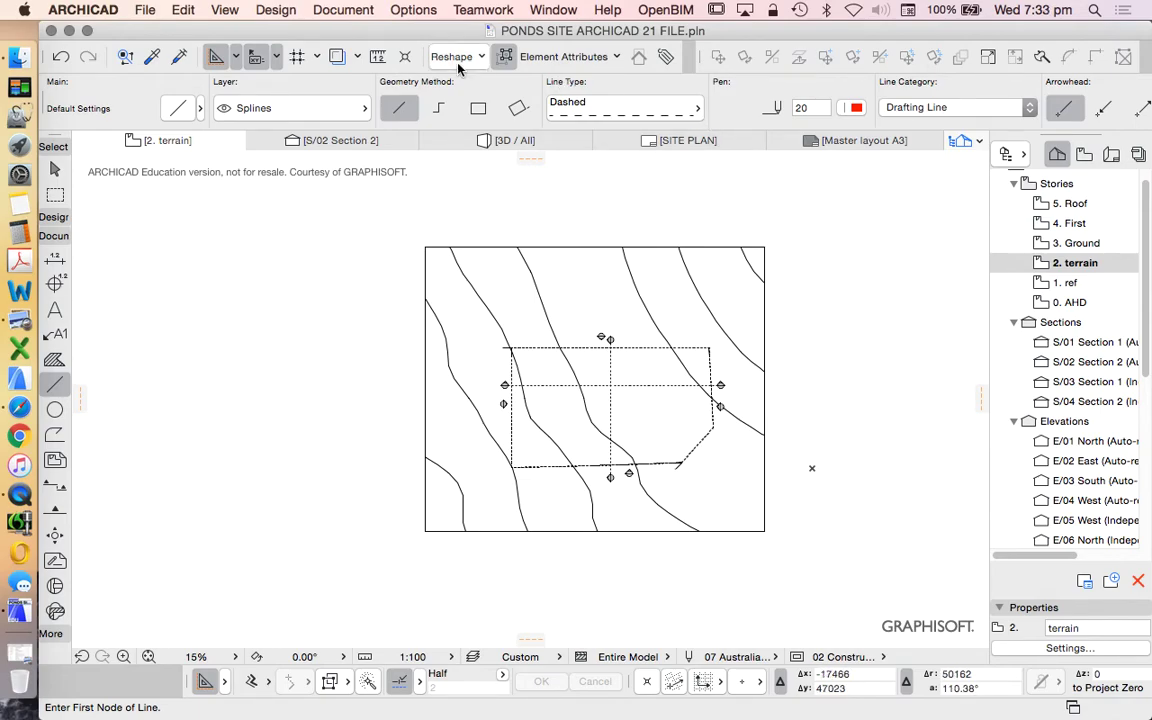
{"action": "left_click", "coordinate": [357, 14]}
Open Create Sun Study and keep 3D Window as the source
{"action": "mouse_move", "coordinate": [433, 272]}
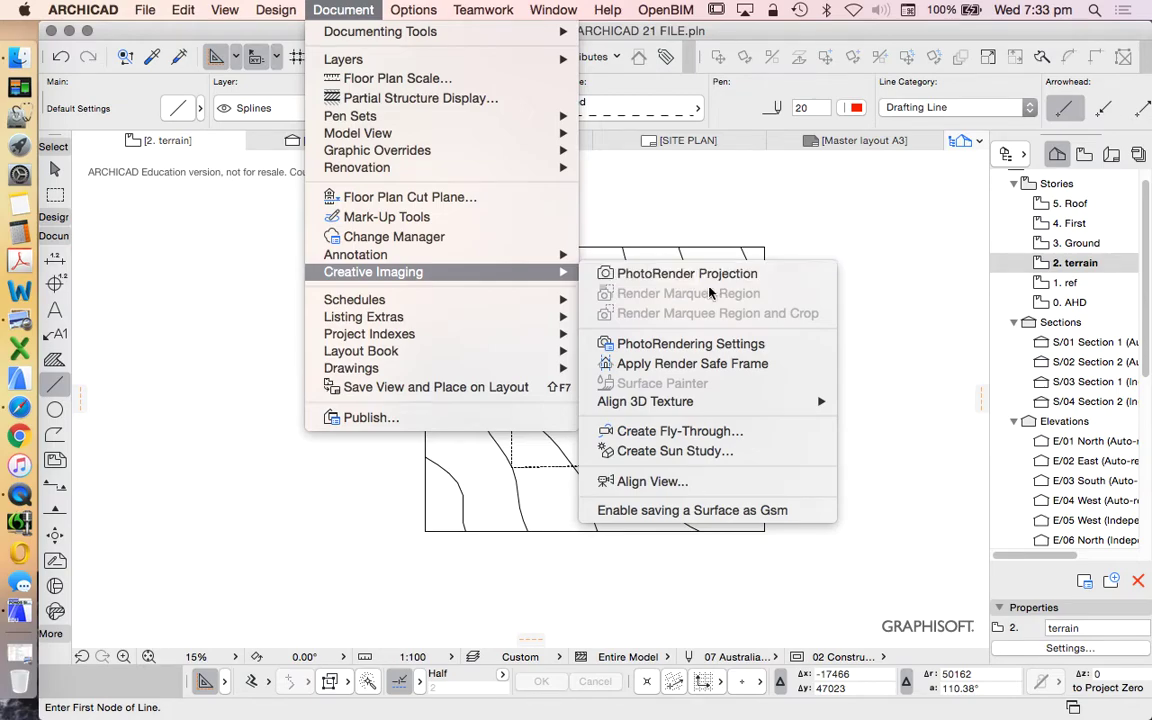
{"action": "left_click", "coordinate": [676, 452]}
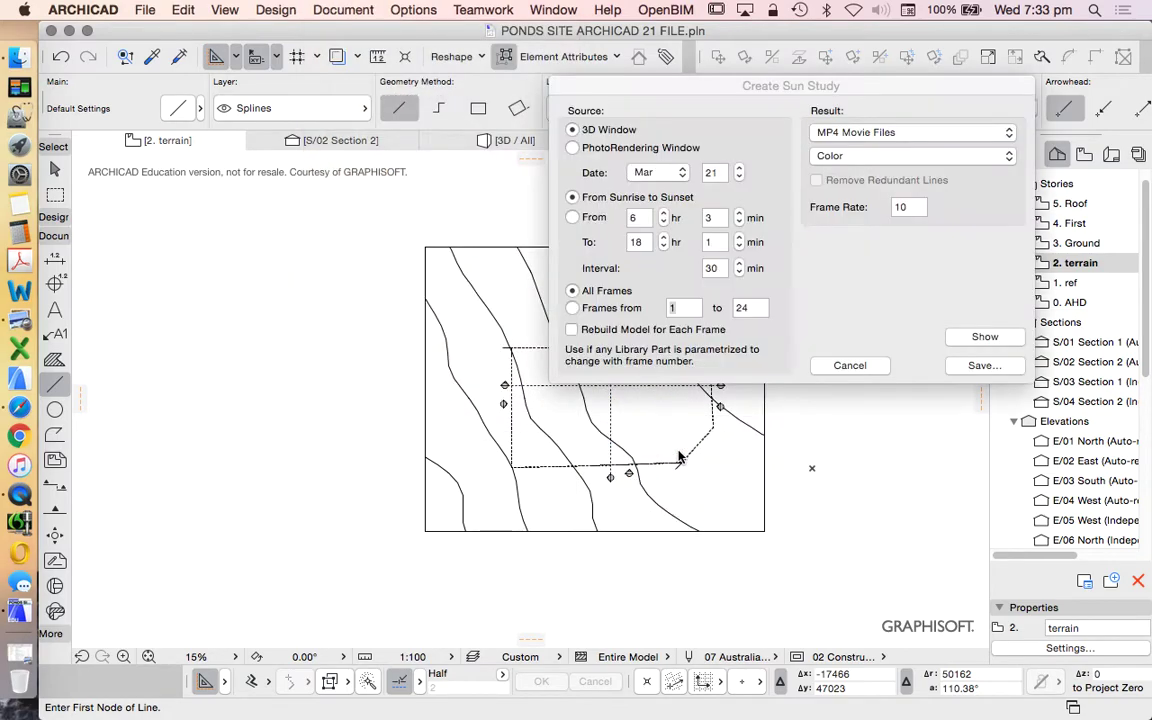
{"action": "left_click_drag", "start_coordinate": [716, 85], "coordinate": [580, 160]}
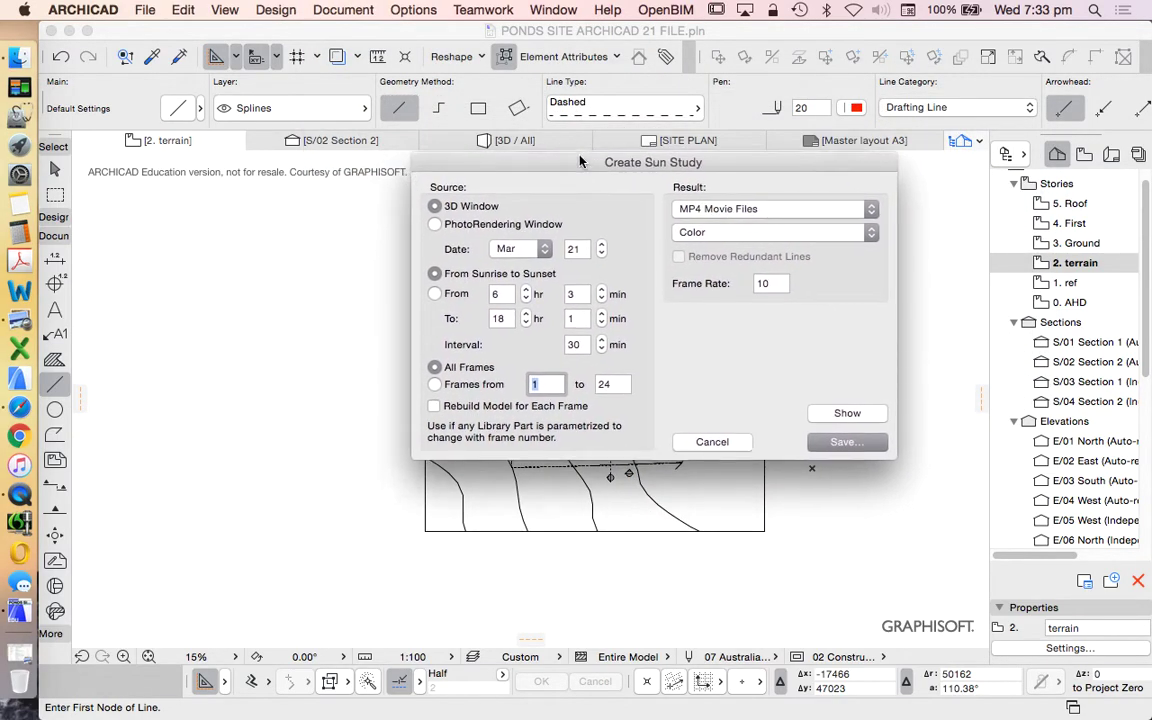
{"action": "left_click", "coordinate": [455, 228]}
{"action": "left_click", "coordinate": [437, 206]}
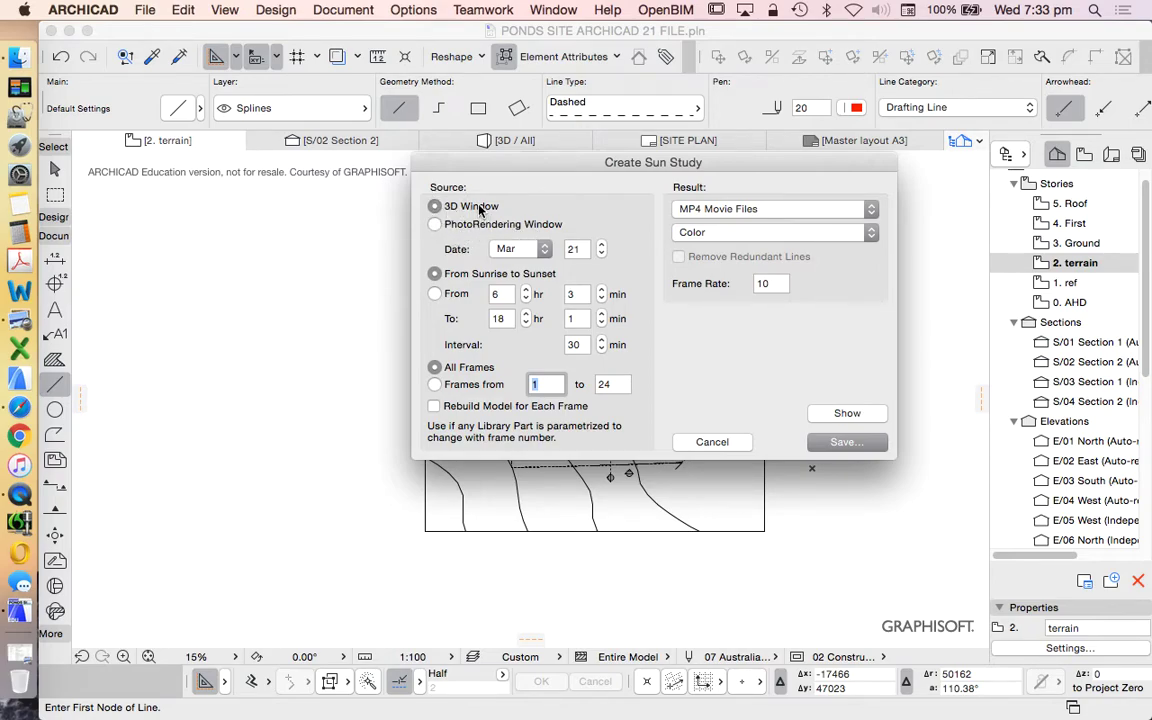
Set the sun study date to 22 June and switch to custom start and end times
{"action": "left_click", "coordinate": [546, 250]}
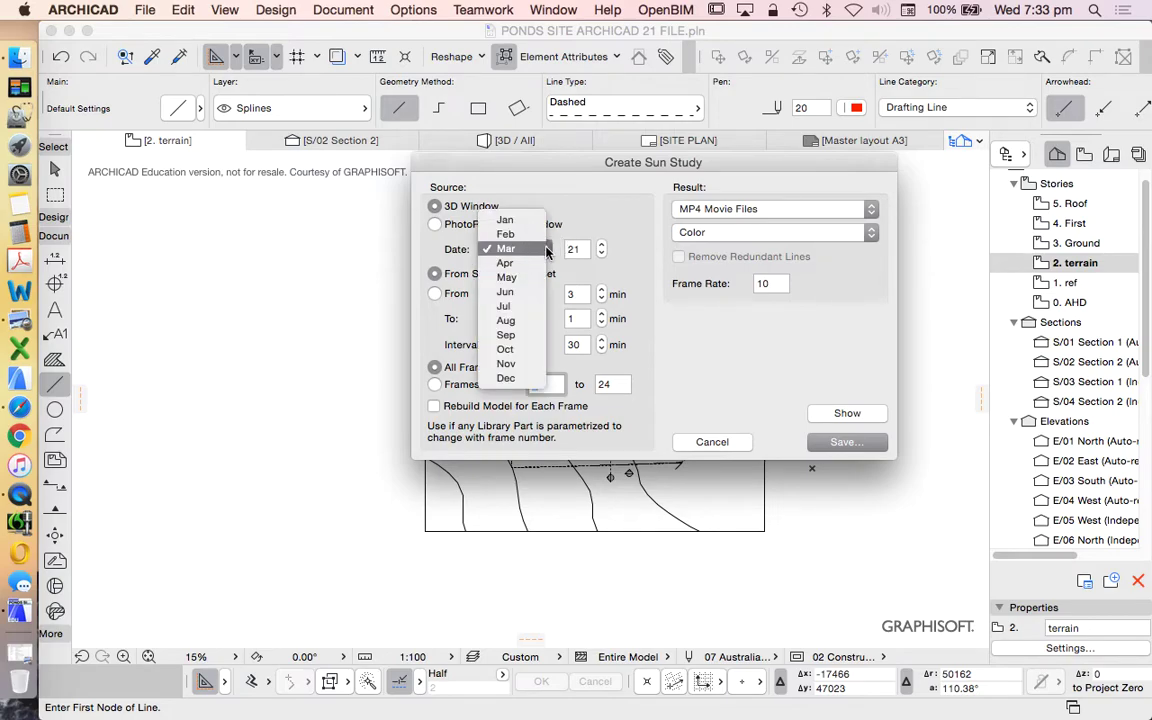
{"action": "left_click", "coordinate": [519, 292]}
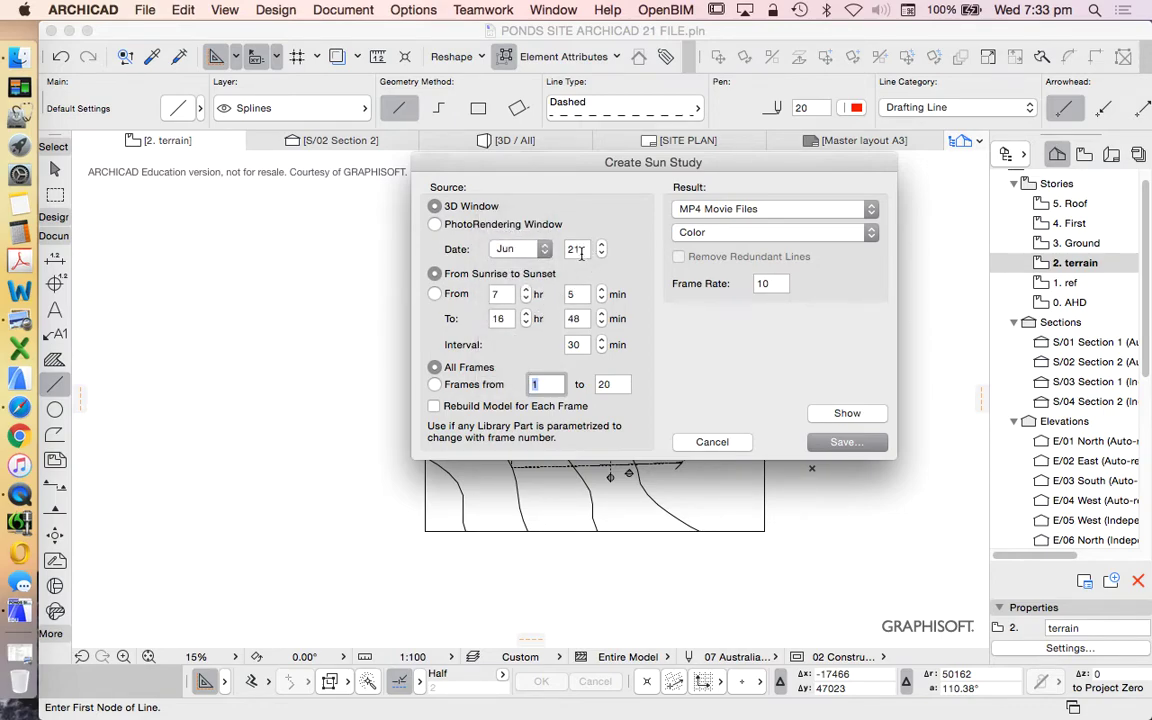
{"action": "double_click", "coordinate": [577, 250]}
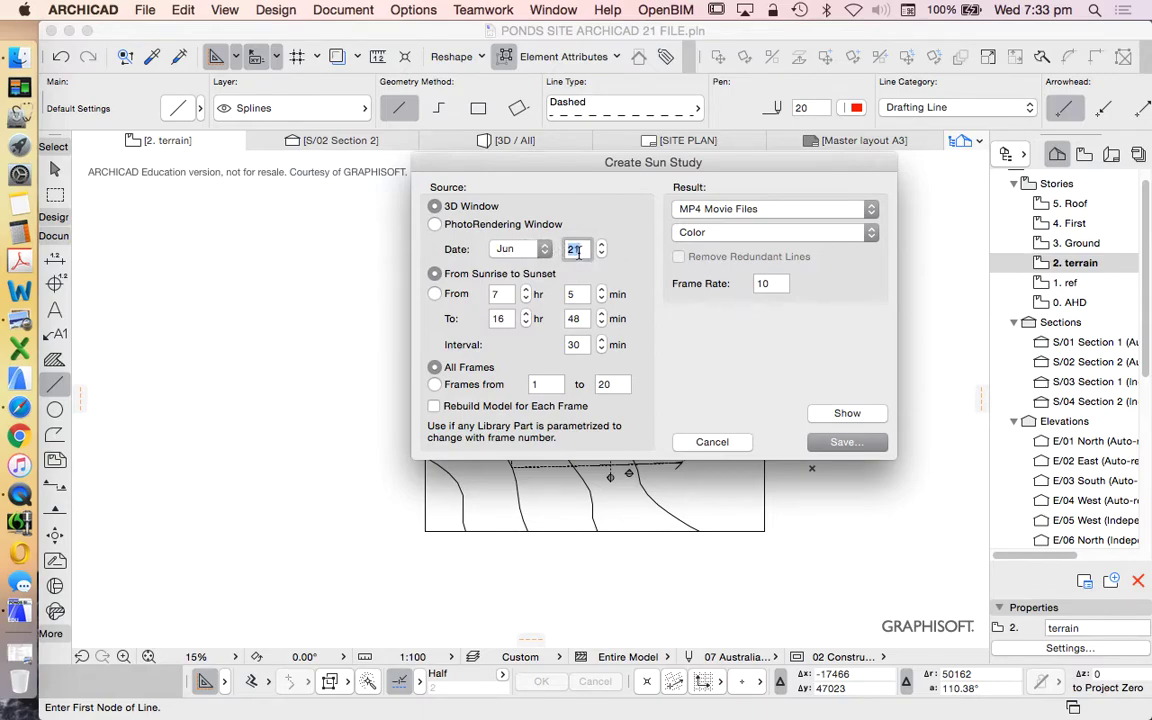
{"action": "type", "text": "22"}
{"action": "left_click", "coordinate": [445, 294]}
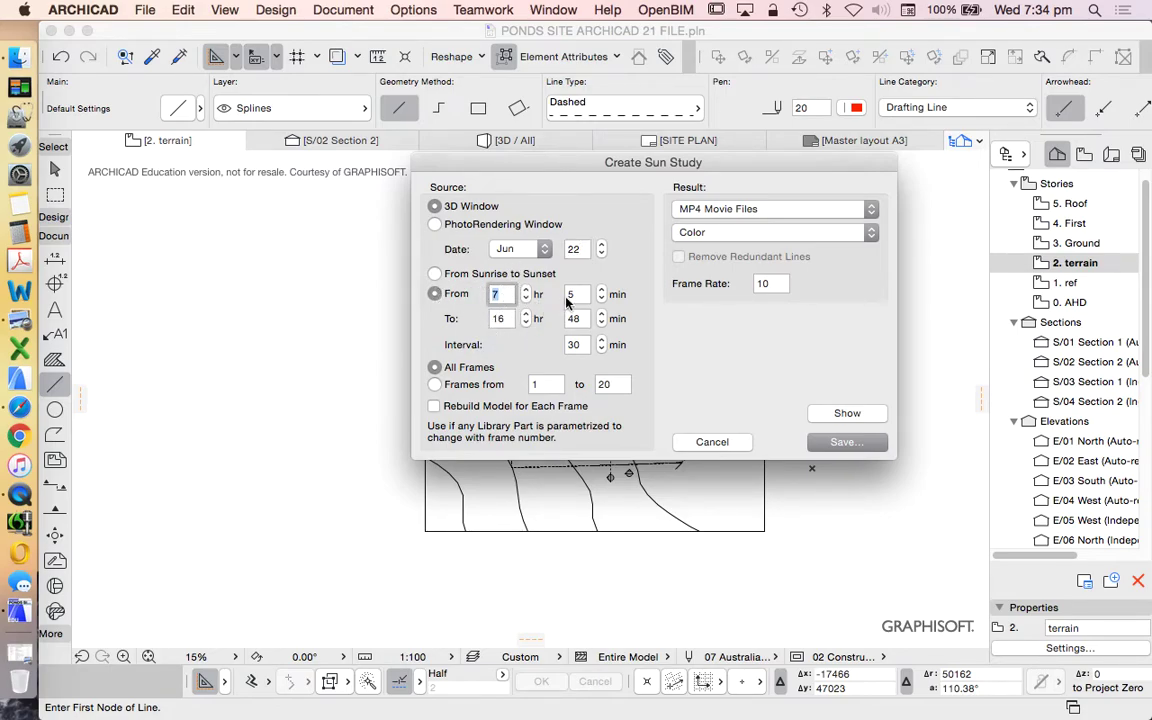
Set the study to run from 9:00 to 15:00 at 5-minute intervals
{"action": "type", "text": "9"}
{"action": "key", "text": "Tab"}
{"action": "type", "text": "0"}
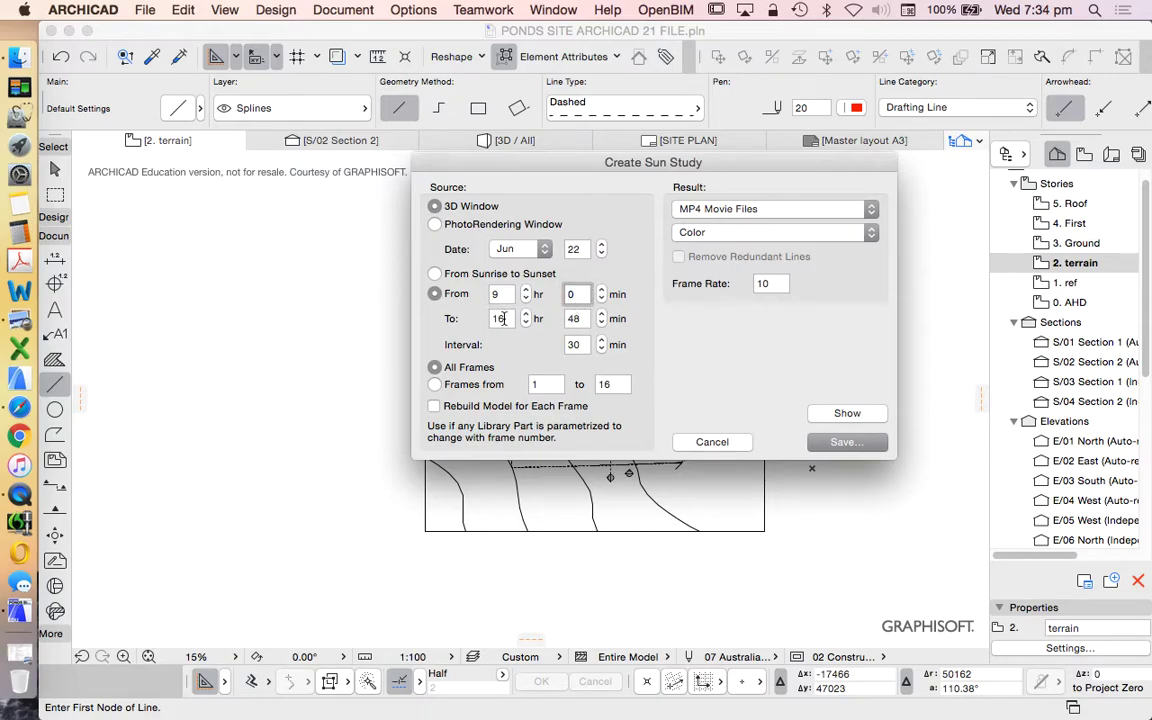
{"action": "left_click", "coordinate": [503, 318]}
{"action": "left_click_drag", "start_coordinate": [503, 318], "coordinate": [447, 321]}
{"action": "type", "text": "15"}
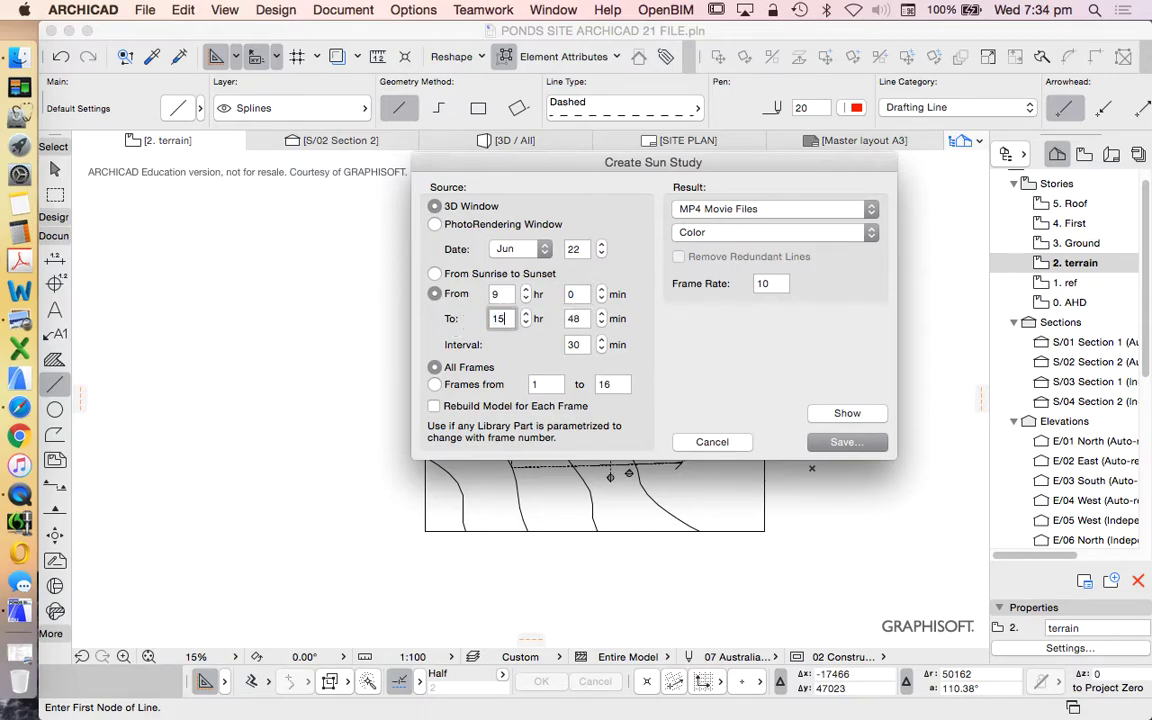
{"action": "key", "text": "Tab"}
{"action": "type", "text": "0"}
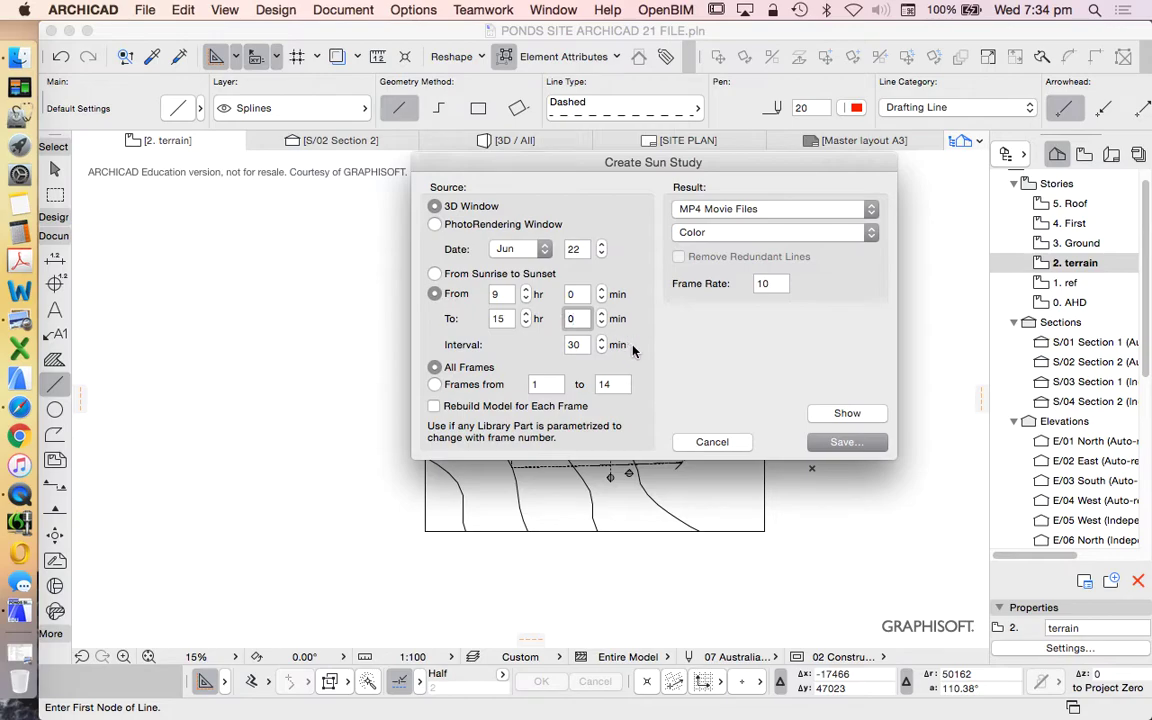
{"action": "double_click", "coordinate": [578, 344]}
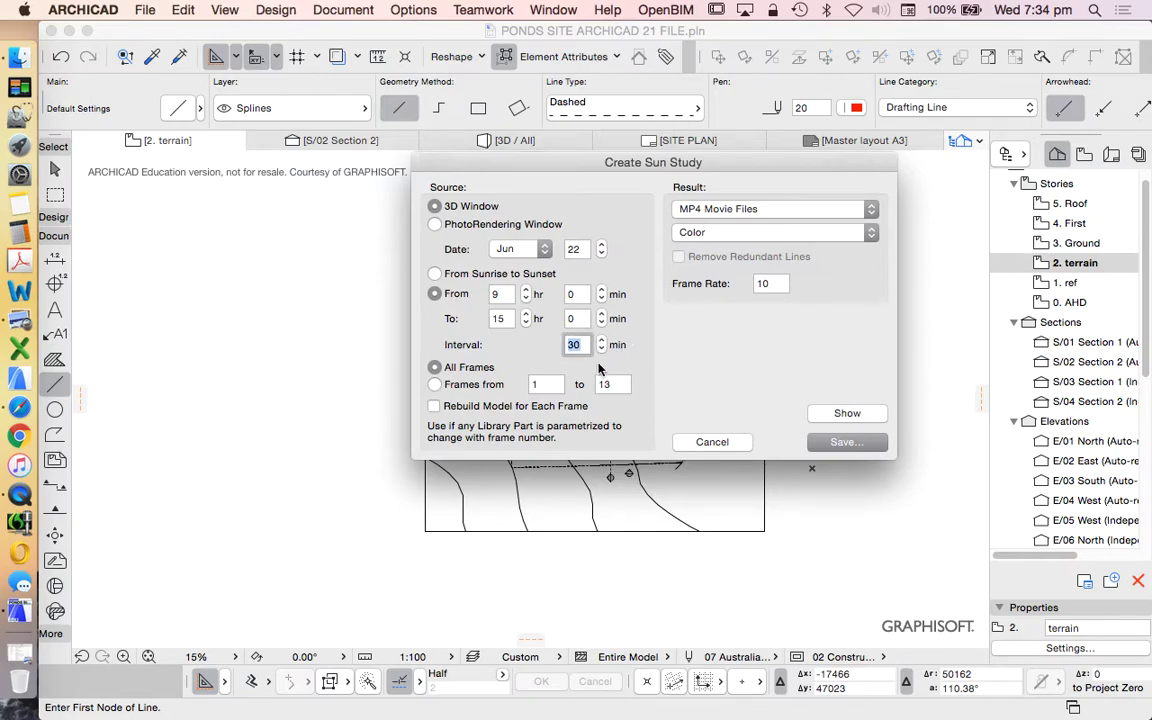
{"action": "type", "text": "5"}
Start saving the sun study movie, then cancel the save dialog
{"action": "left_click", "coordinate": [847, 442]}
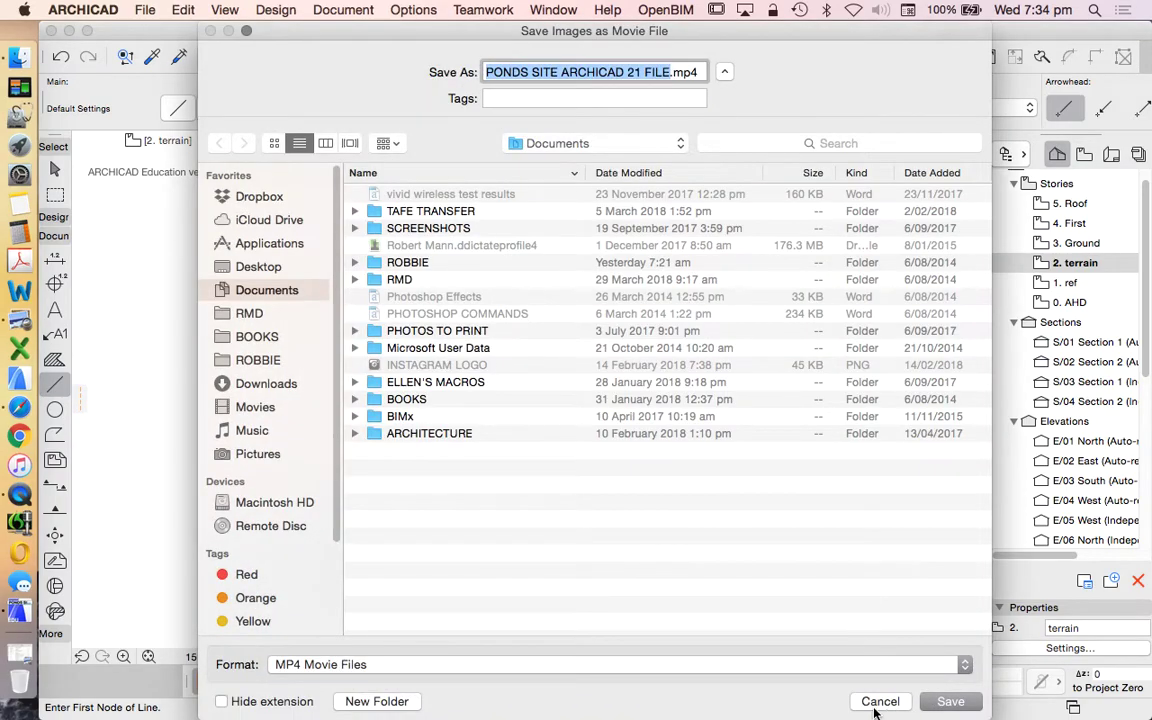
{"action": "left_click", "coordinate": [895, 706]}
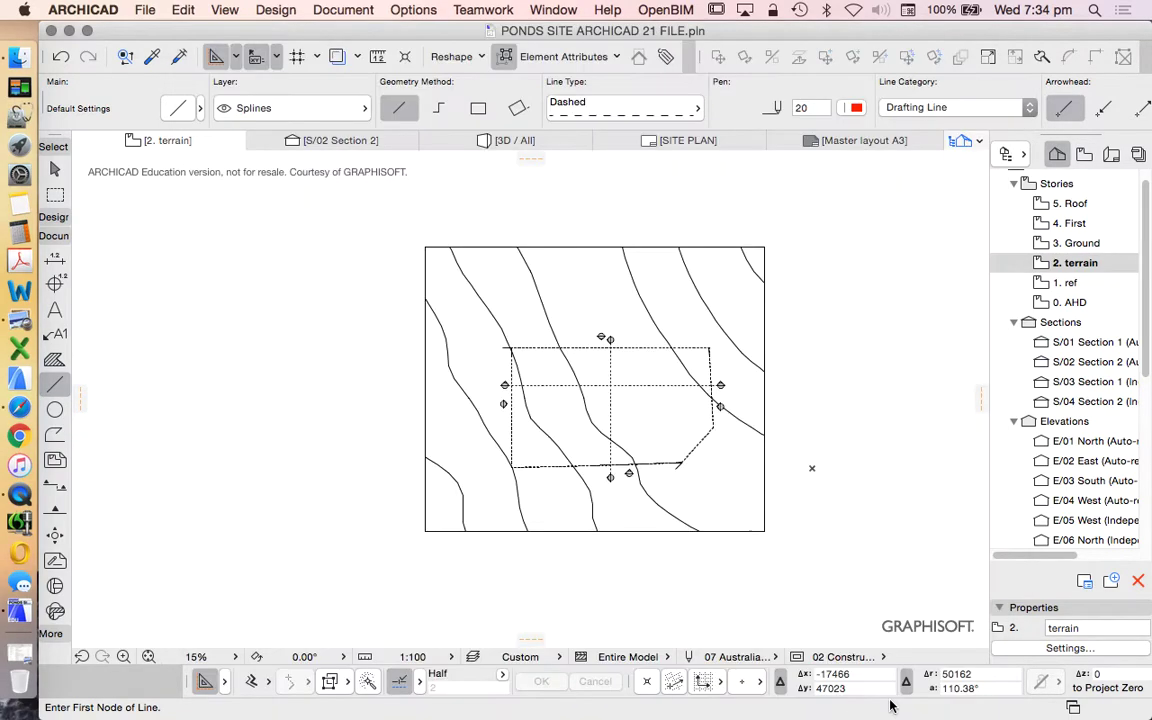
{"action": "left_click", "coordinate": [338, 12]}
Review the 3D projection and sunlight settings without changes, then return to 3D View Options
{"action": "mouse_move", "coordinate": [221, 12]}
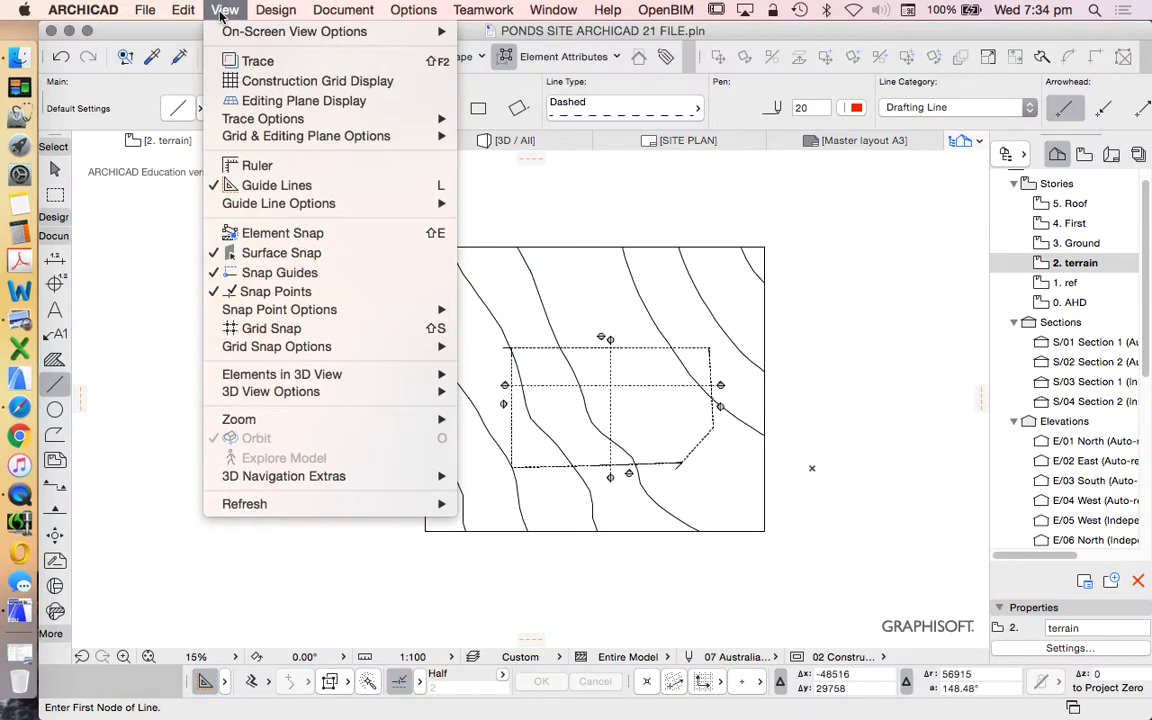
{"action": "mouse_move", "coordinate": [345, 391]}
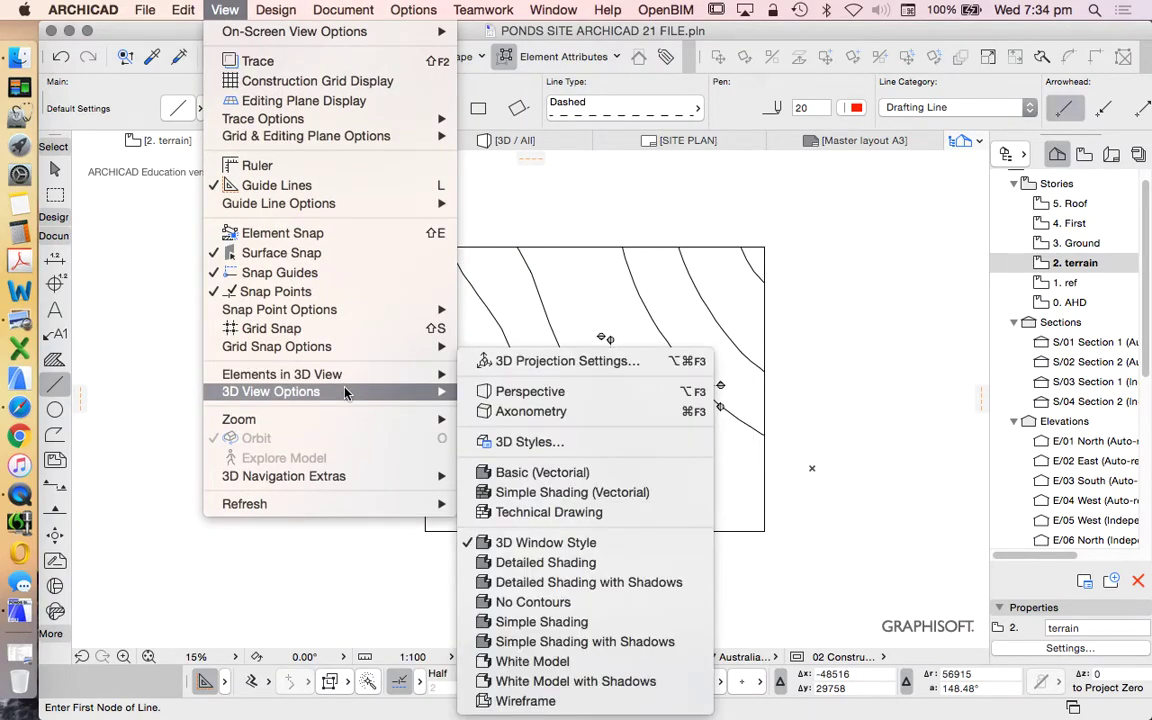
{"action": "left_click", "coordinate": [563, 362]}
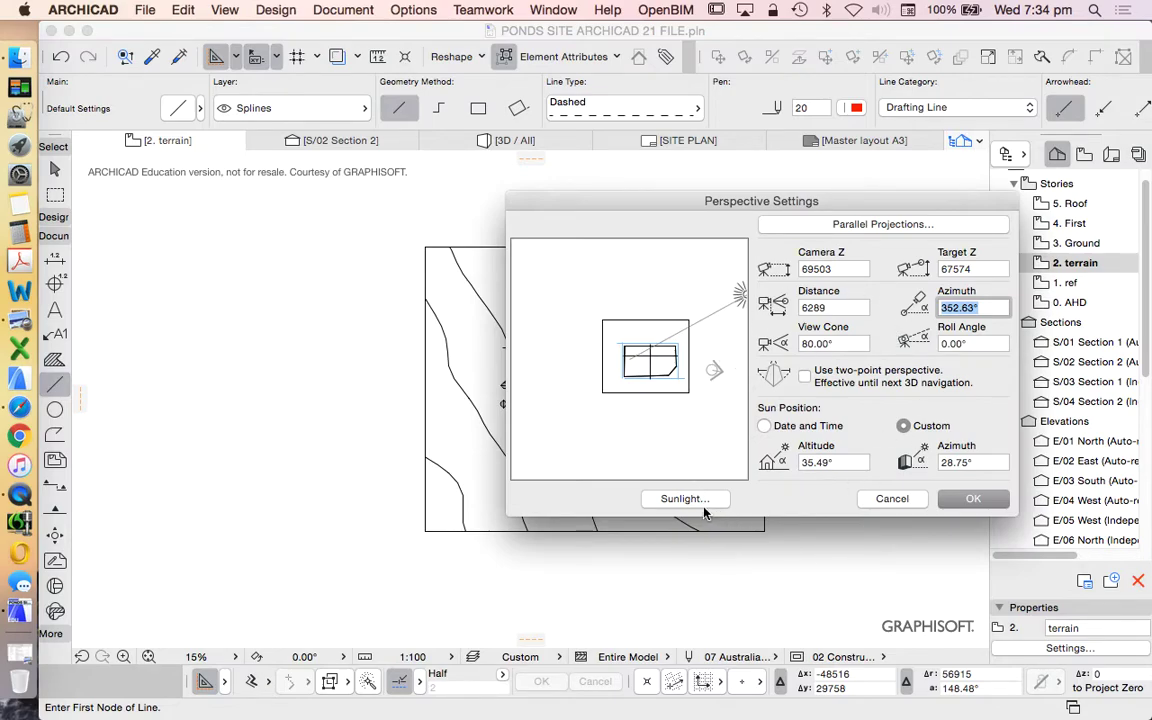
{"action": "left_click", "coordinate": [699, 503]}
{"action": "left_click", "coordinate": [727, 405]}
{"action": "left_click", "coordinate": [889, 499]}
{"action": "left_click", "coordinate": [276, 10]}
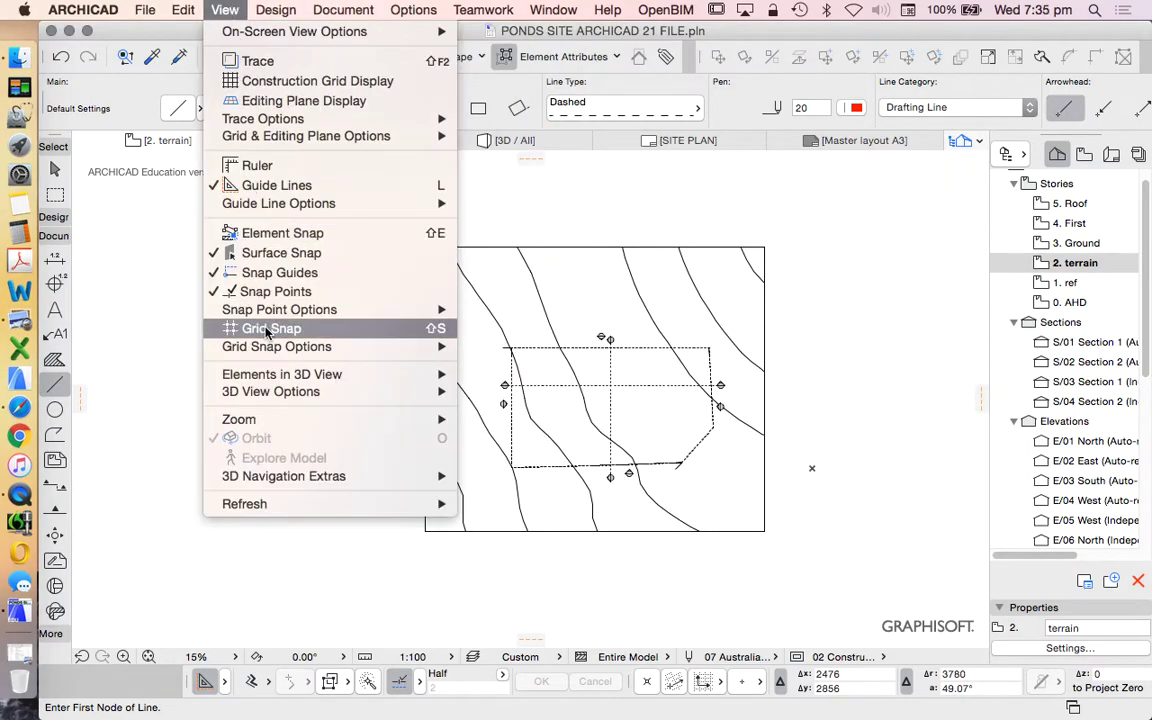
{"action": "mouse_move", "coordinate": [297, 398]}
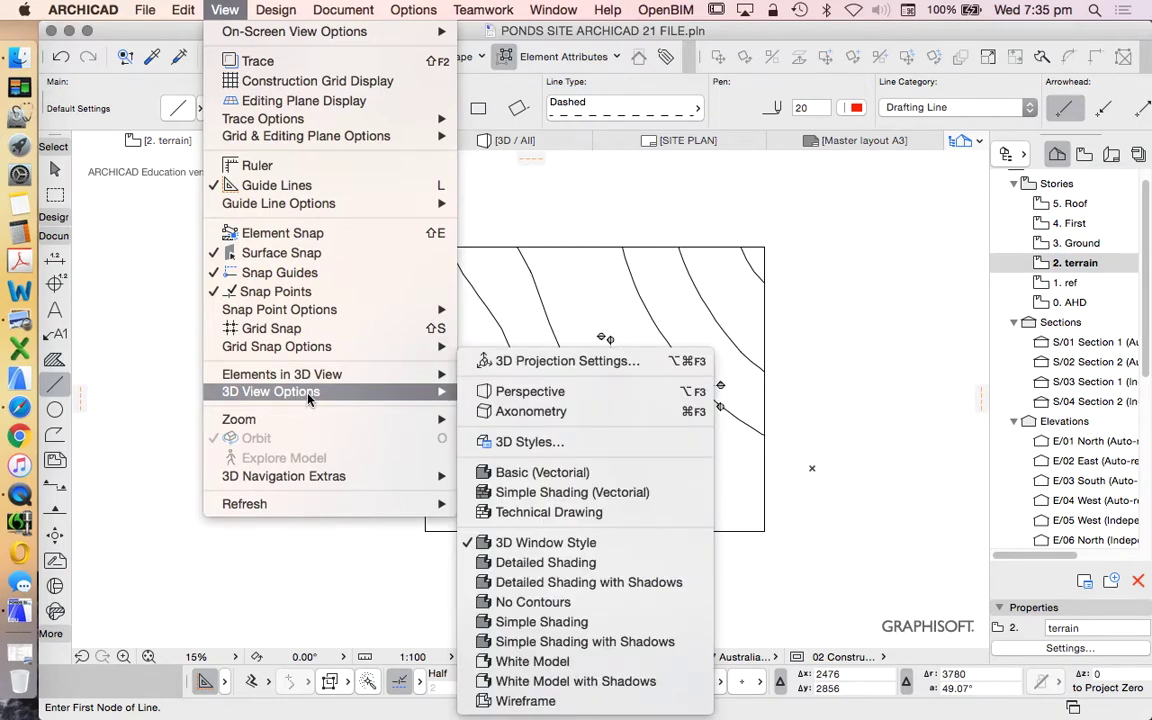
Set the 3D Window Style to OpenGL with Transparency on and Contours expanded, and accept
{"action": "left_click", "coordinate": [552, 443]}
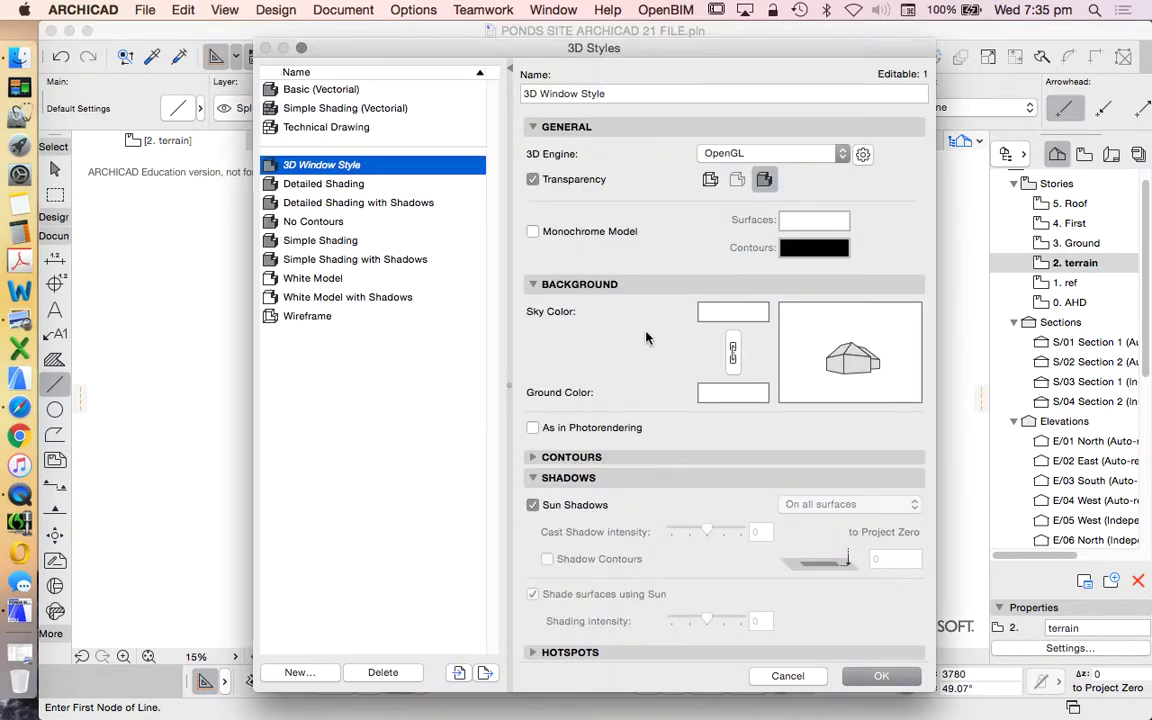
{"action": "left_click", "coordinate": [532, 180]}
{"action": "left_click", "coordinate": [758, 154]}
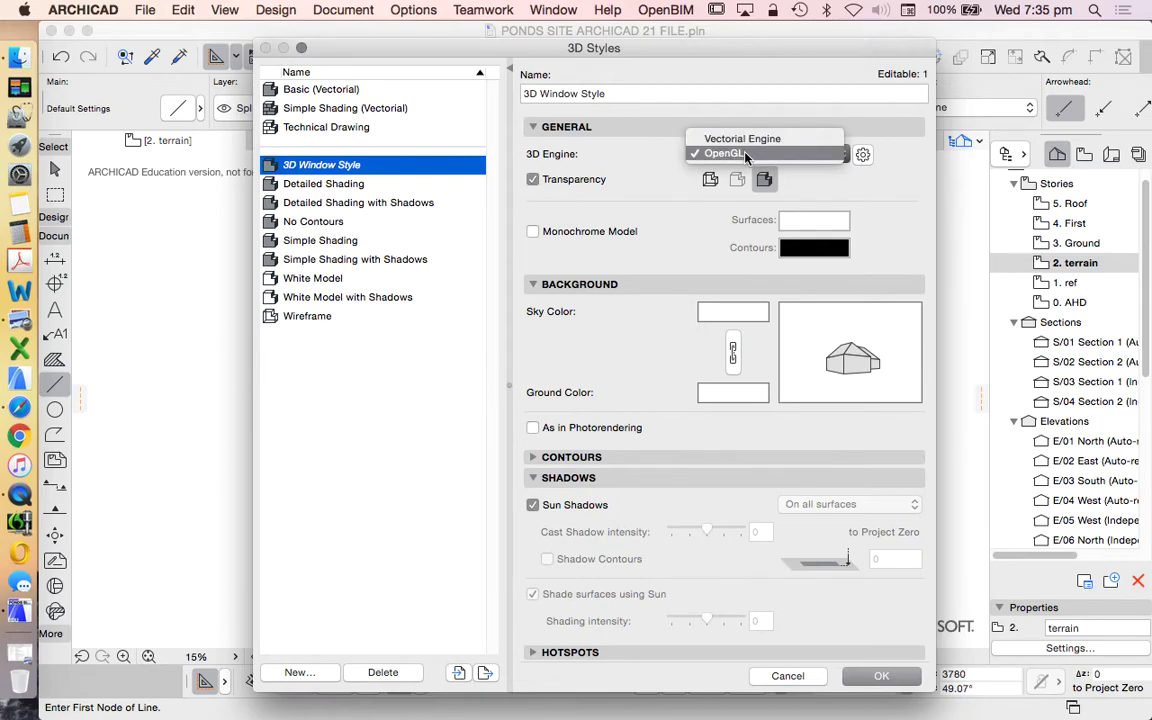
{"action": "left_click", "coordinate": [745, 155]}
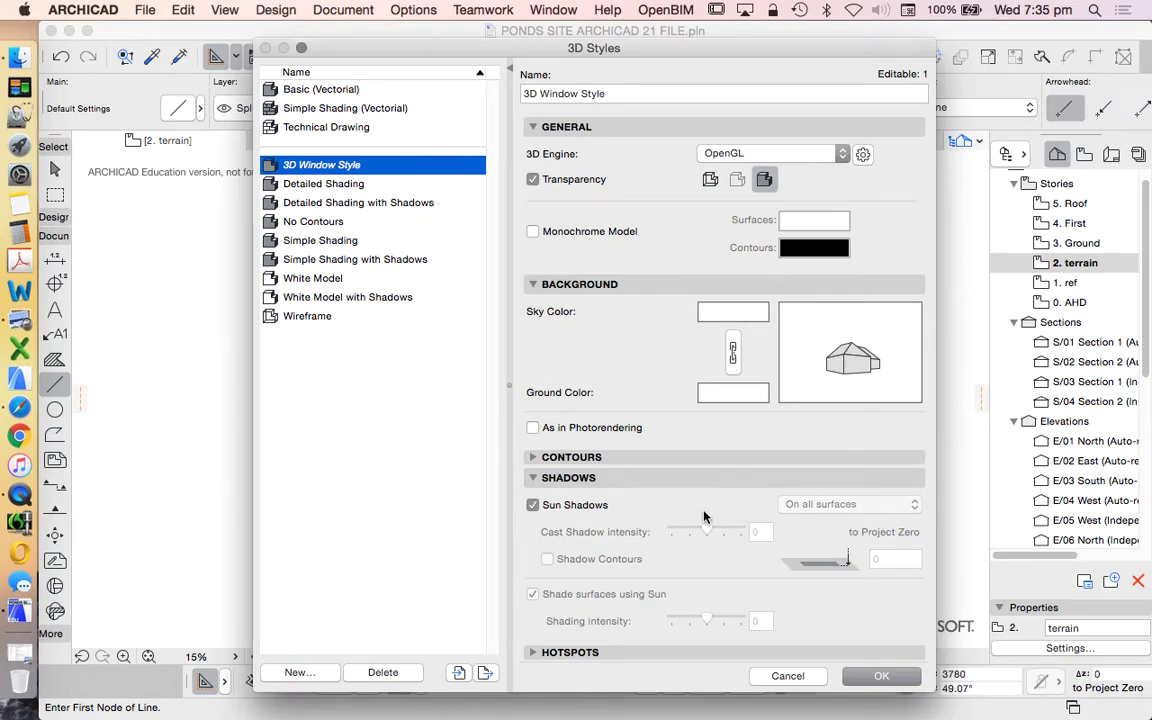
{"action": "left_click", "coordinate": [711, 459]}
{"action": "left_click", "coordinate": [711, 459]}
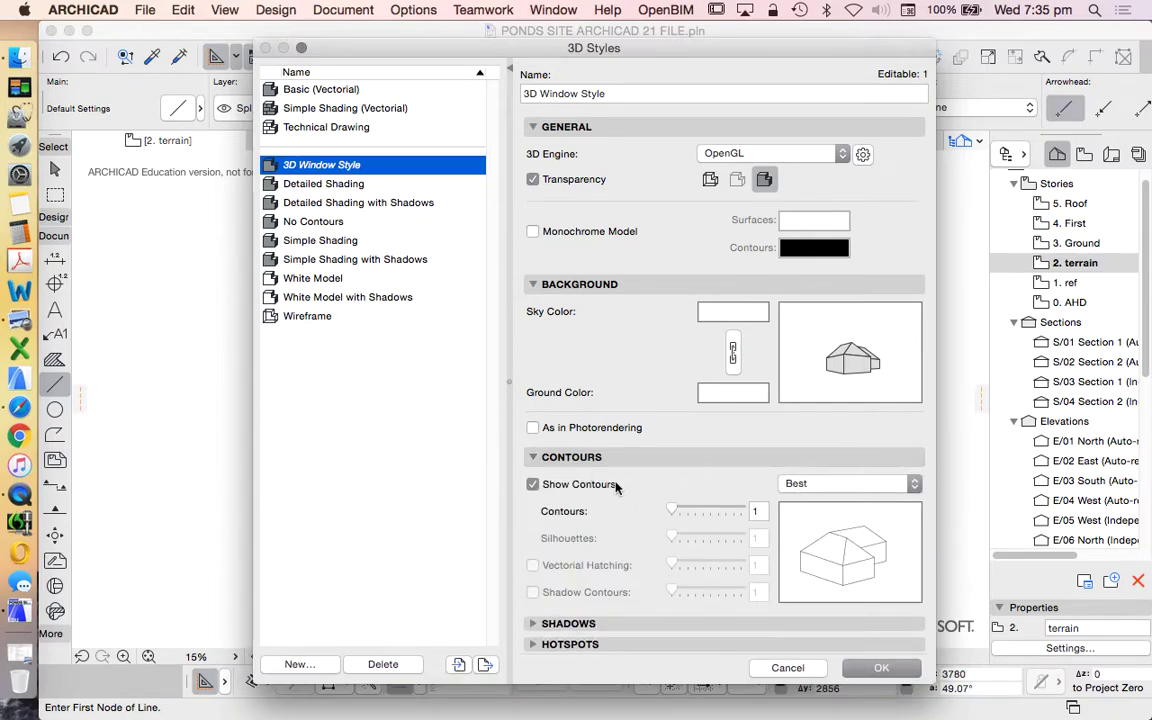
{"action": "left_click", "coordinate": [882, 669]}
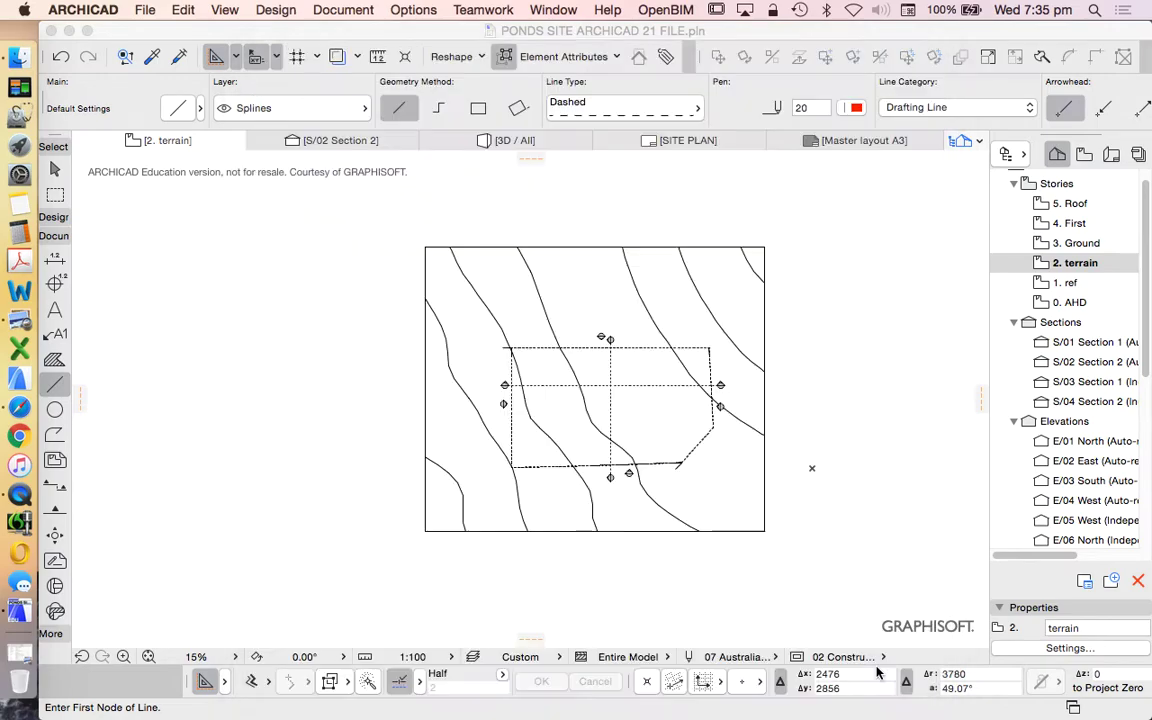
{"action": "left_click", "coordinate": [55, 170]}
Show All in 3D and orbit the site to an oblique view of the red block
{"action": "right_click", "coordinate": [333, 253]}
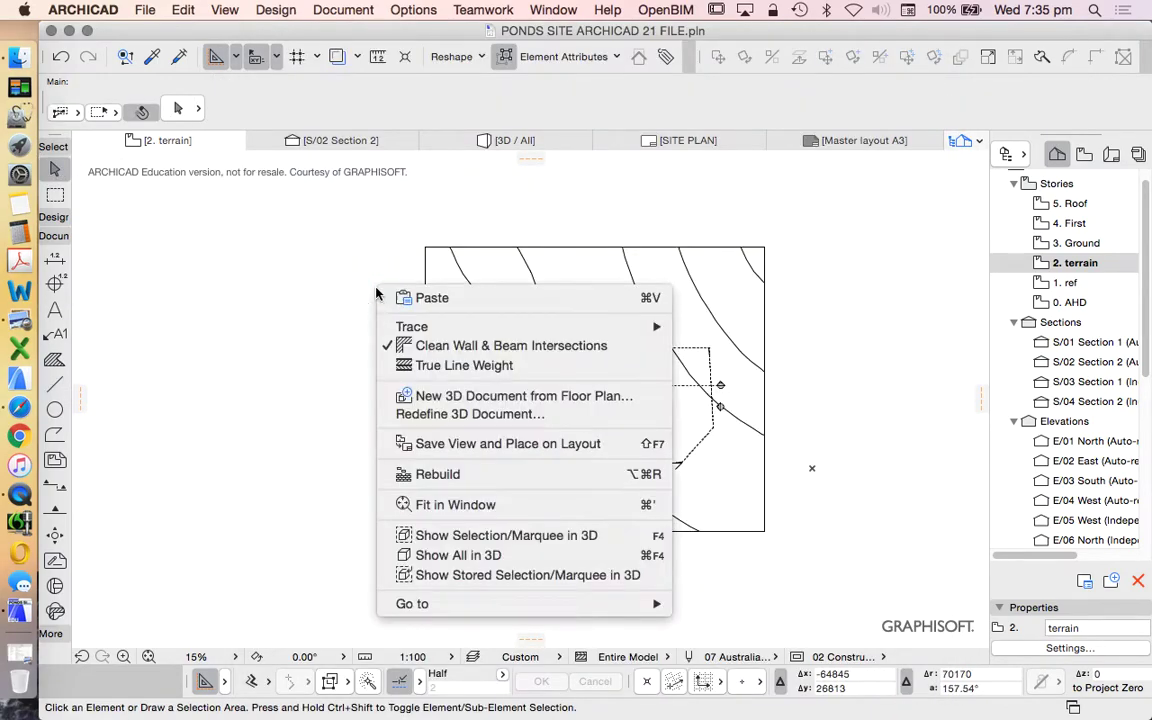
{"action": "left_click", "coordinate": [441, 499]}
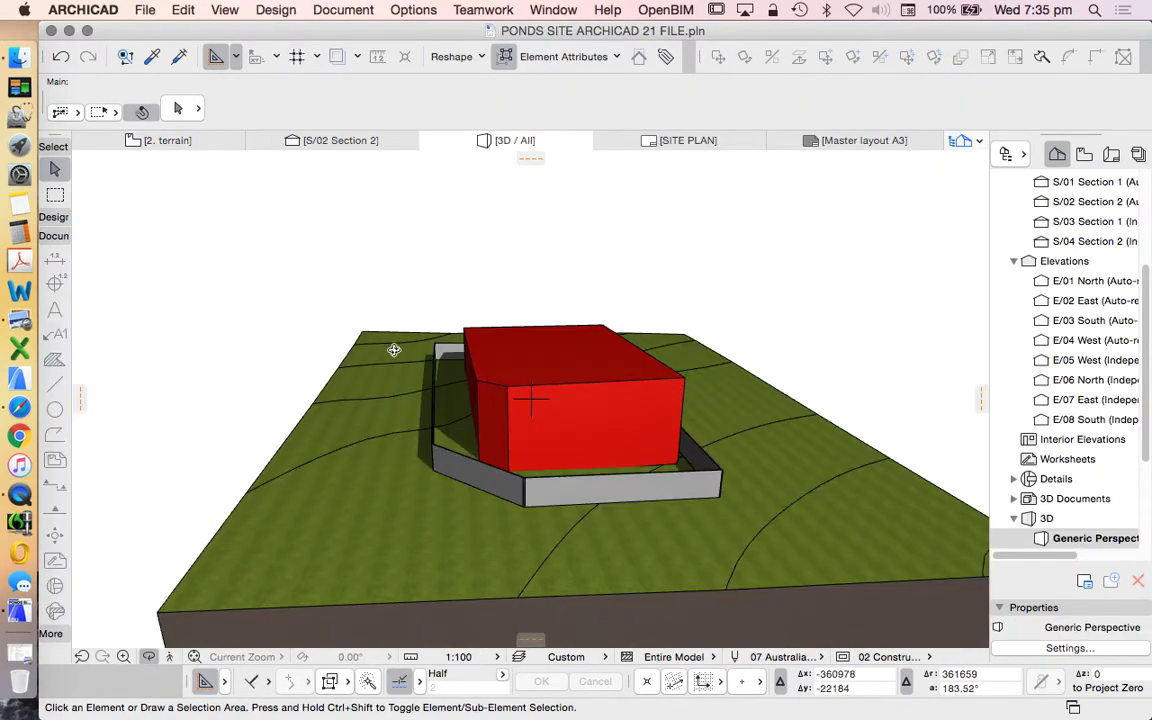
{"action": "middle_click_drag", "start_coordinate": [393, 342], "coordinate": [649, 457], "text": "shift"}
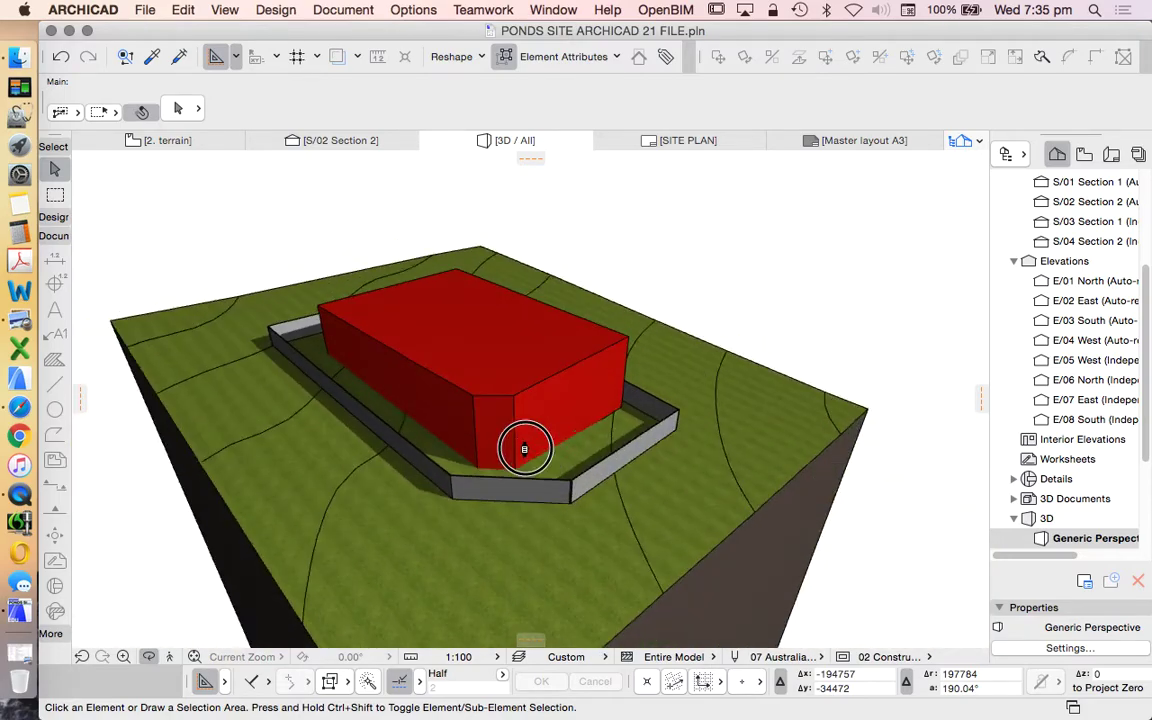
{"action": "left_click_drag", "start_coordinate": [524, 449], "coordinate": [591, 437]}
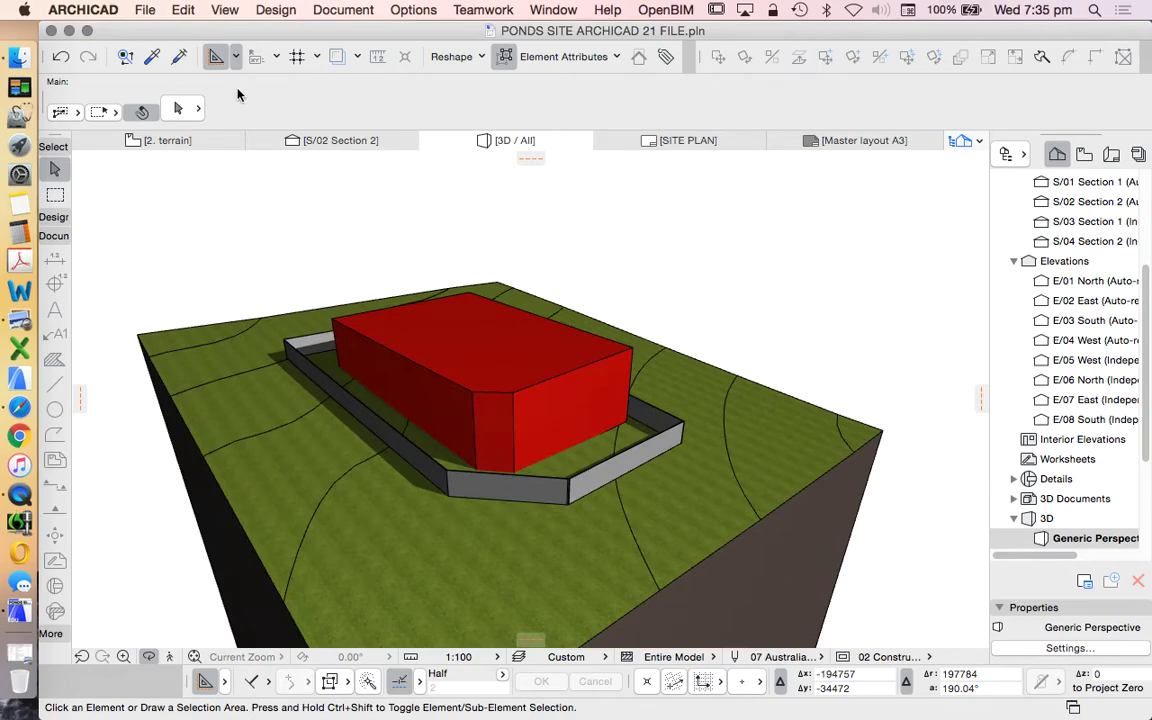
{"action": "left_click", "coordinate": [225, 10]}
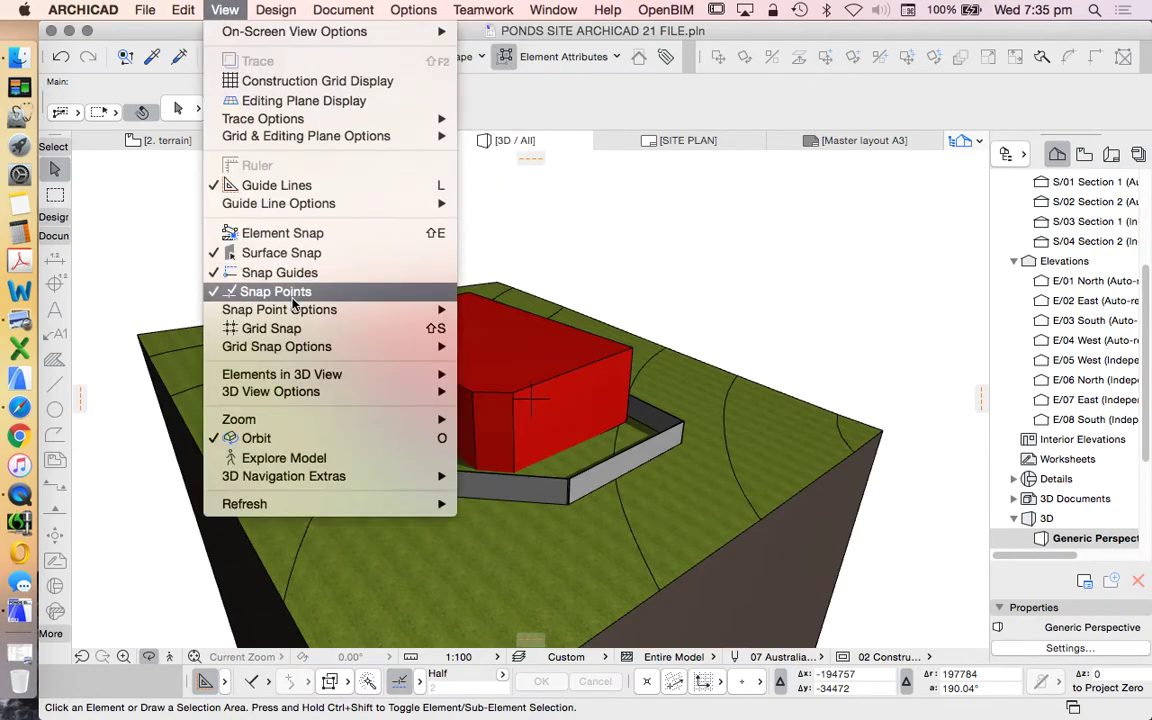
{"action": "mouse_move", "coordinate": [324, 393]}
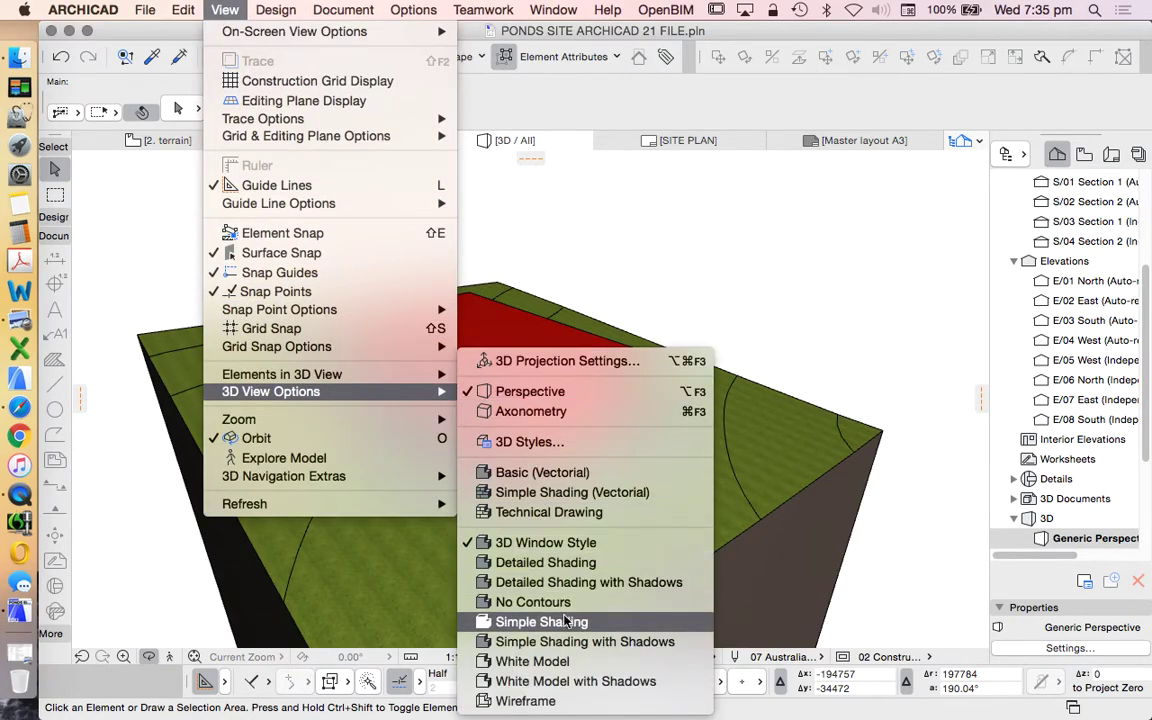
Render the model as White Model with Shadows, orbit it, then open the 3. Ground plan
{"action": "left_click", "coordinate": [575, 683]}
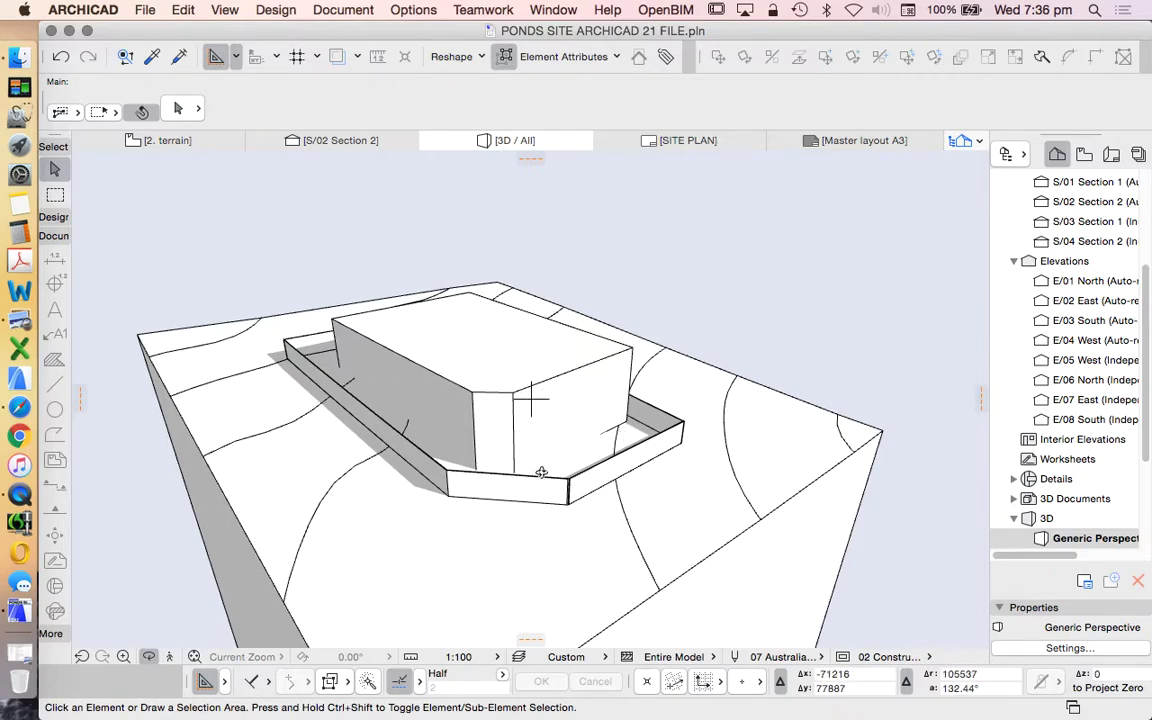
{"action": "mouse_move", "coordinate": [401, 460]}
{"action": "middle_mouse_down", "text": "shift"}
{"action": "mouse_move", "coordinate": [568, 471]}
{"action": "mouse_move", "coordinate": [319, 519]}
{"action": "mouse_move", "coordinate": [298, 473]}
{"action": "mouse_move", "coordinate": [406, 476]}
{"action": "mouse_move", "coordinate": [384, 472]}
{"action": "middle_mouse_up", "text": "shift"}
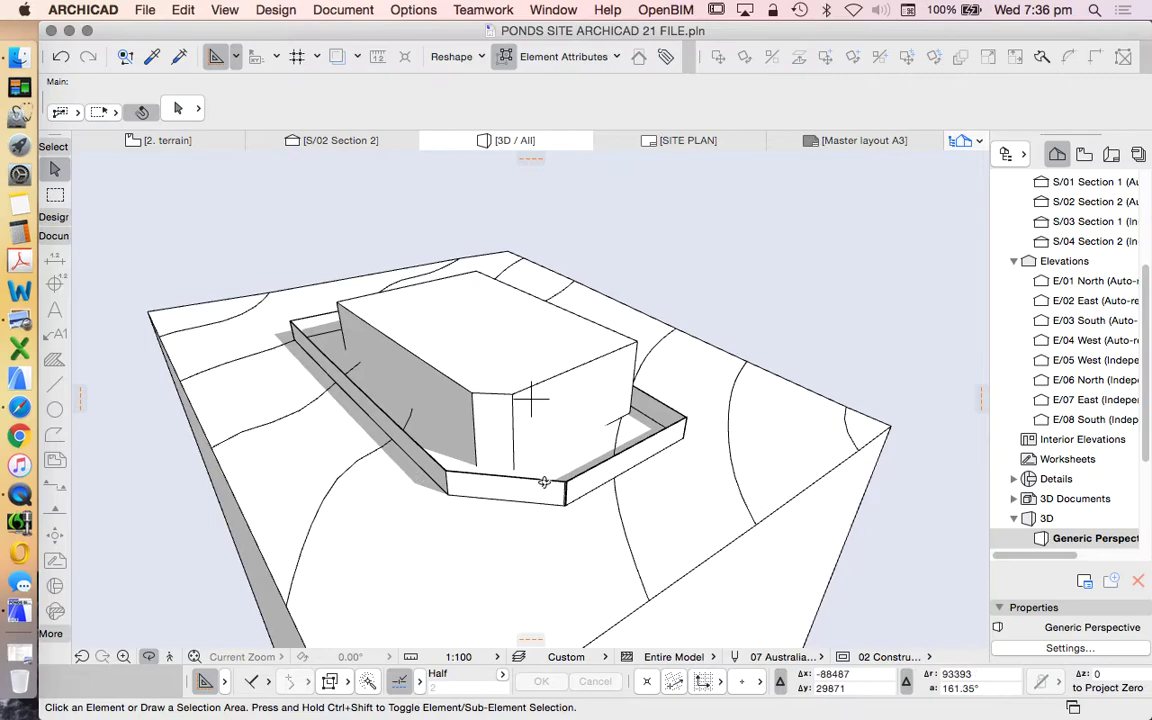
{"action": "middle_click_drag", "start_coordinate": [434, 447], "coordinate": [275, 438], "text": "shift"}
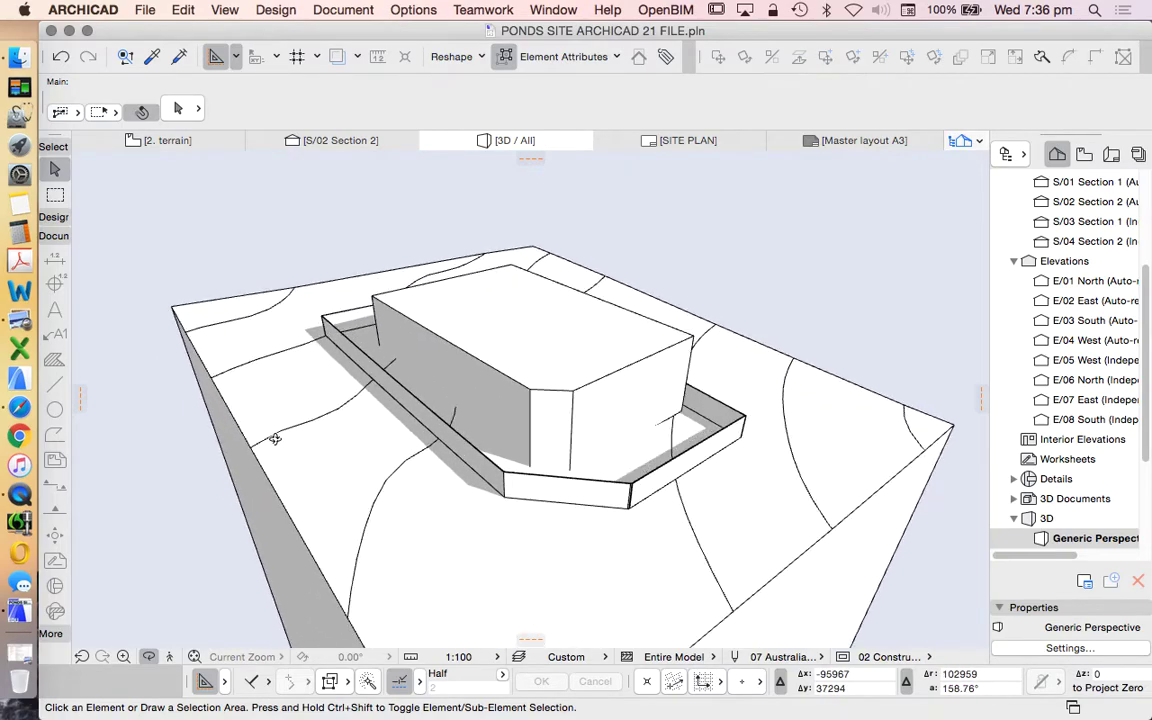
{"action": "scroll", "coordinate": [1133, 287], "scroll_direction": "up", "scroll_amount": 5}
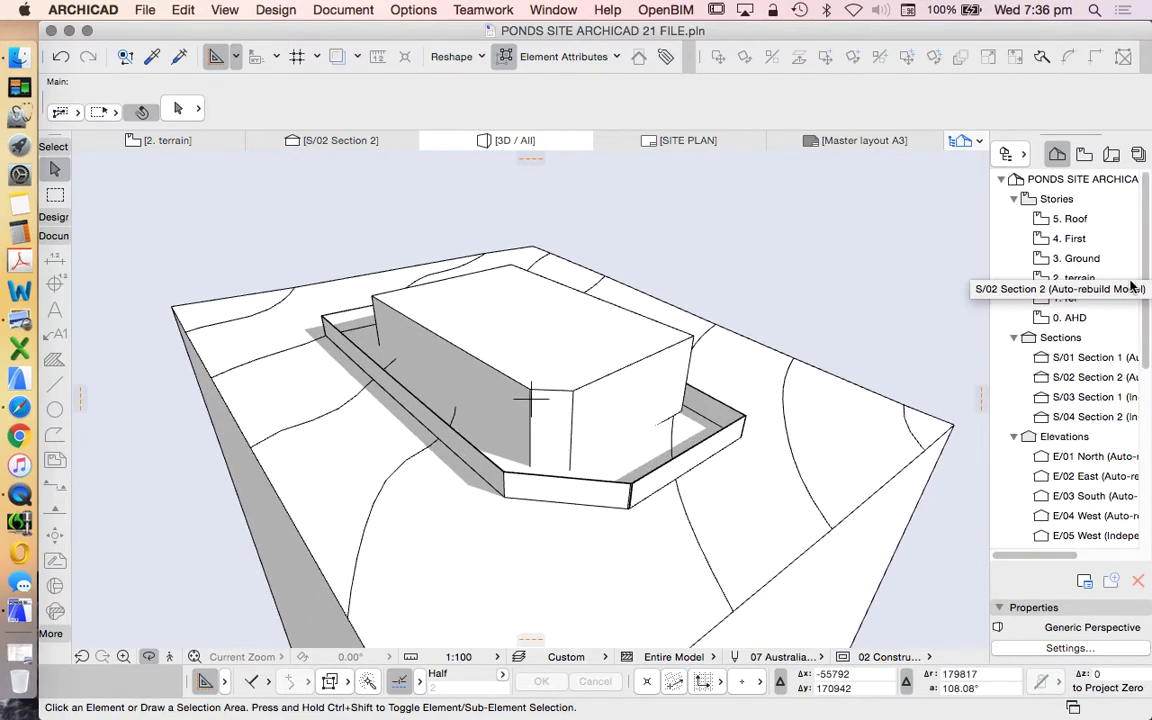
{"action": "left_click", "coordinate": [1075, 260]}
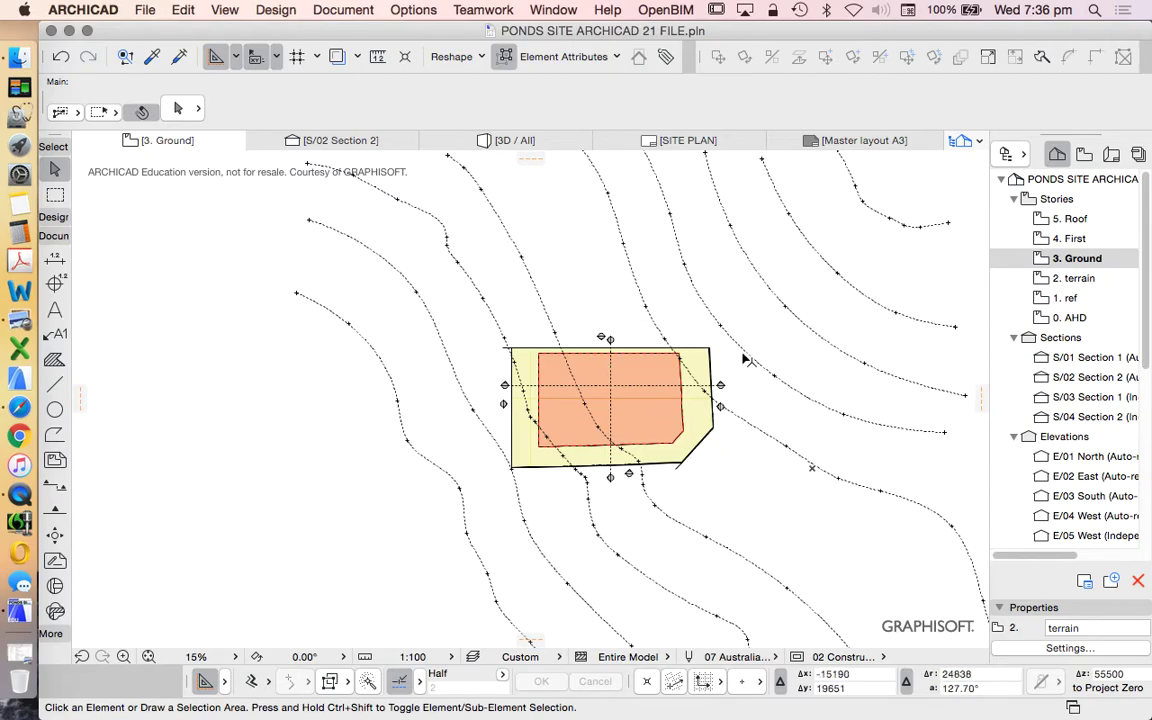
Show All in 3D from the 3. Ground plan and switch to Detailed Shading with Shadows
{"action": "right_click", "coordinate": [610, 268]}
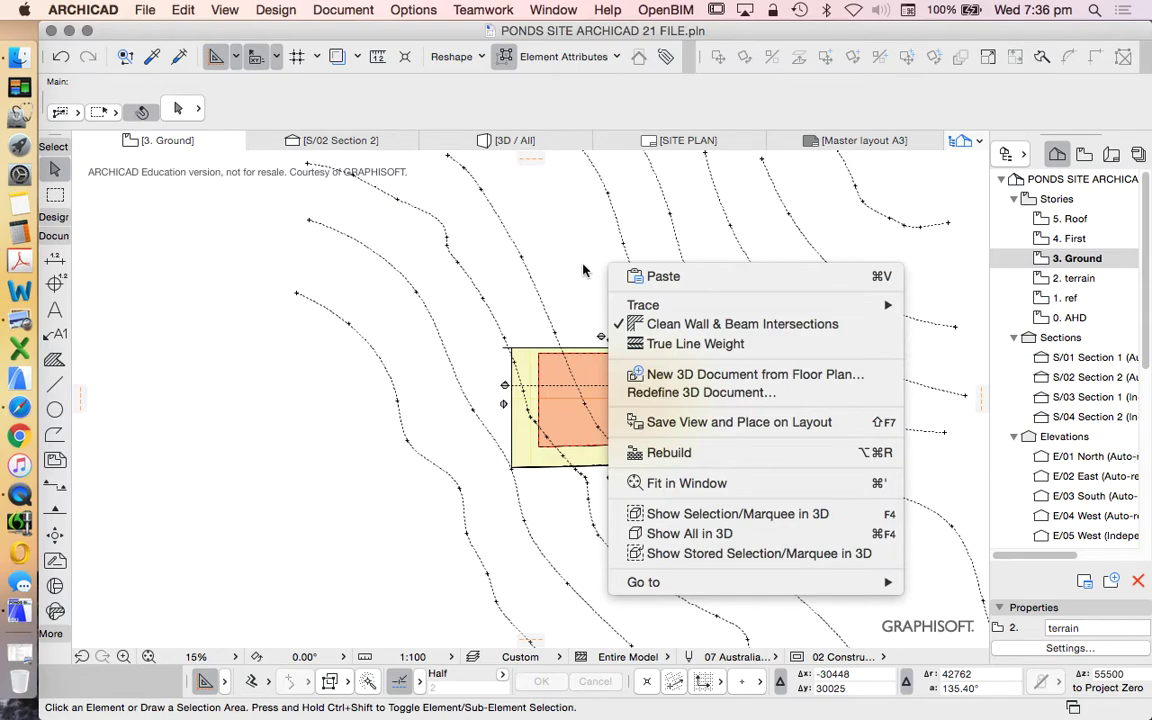
{"action": "left_click", "coordinate": [275, 15]}
{"action": "right_click", "coordinate": [409, 235]}
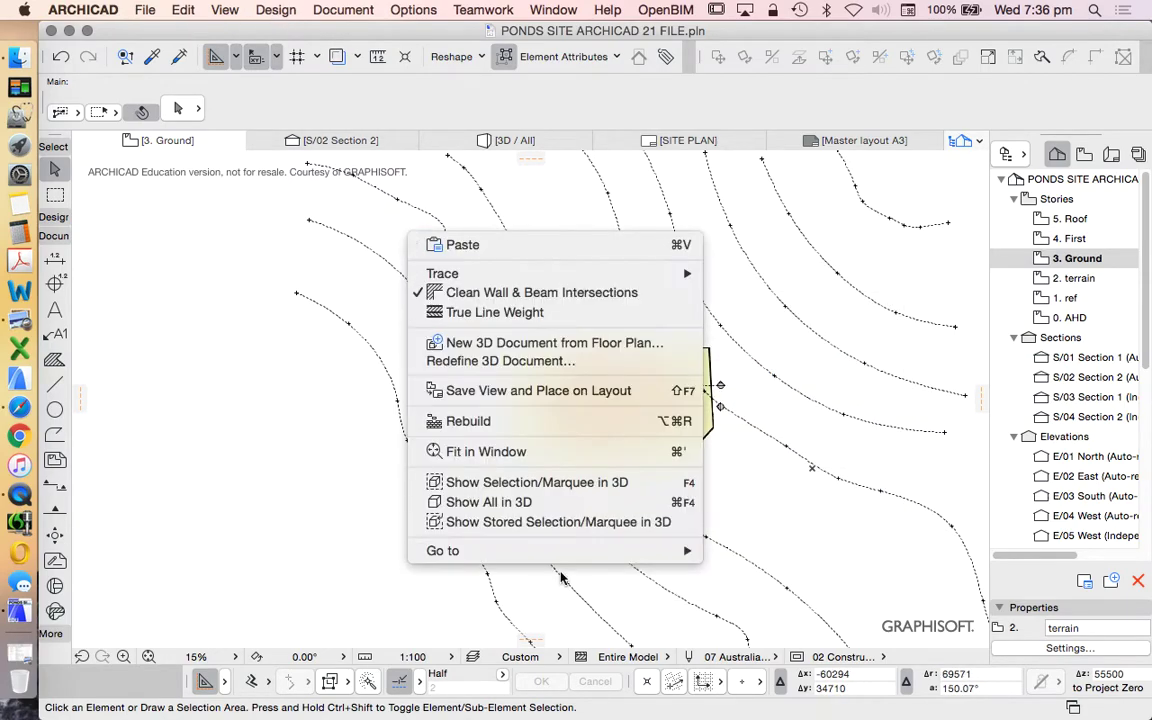
{"action": "left_click", "coordinate": [532, 502]}
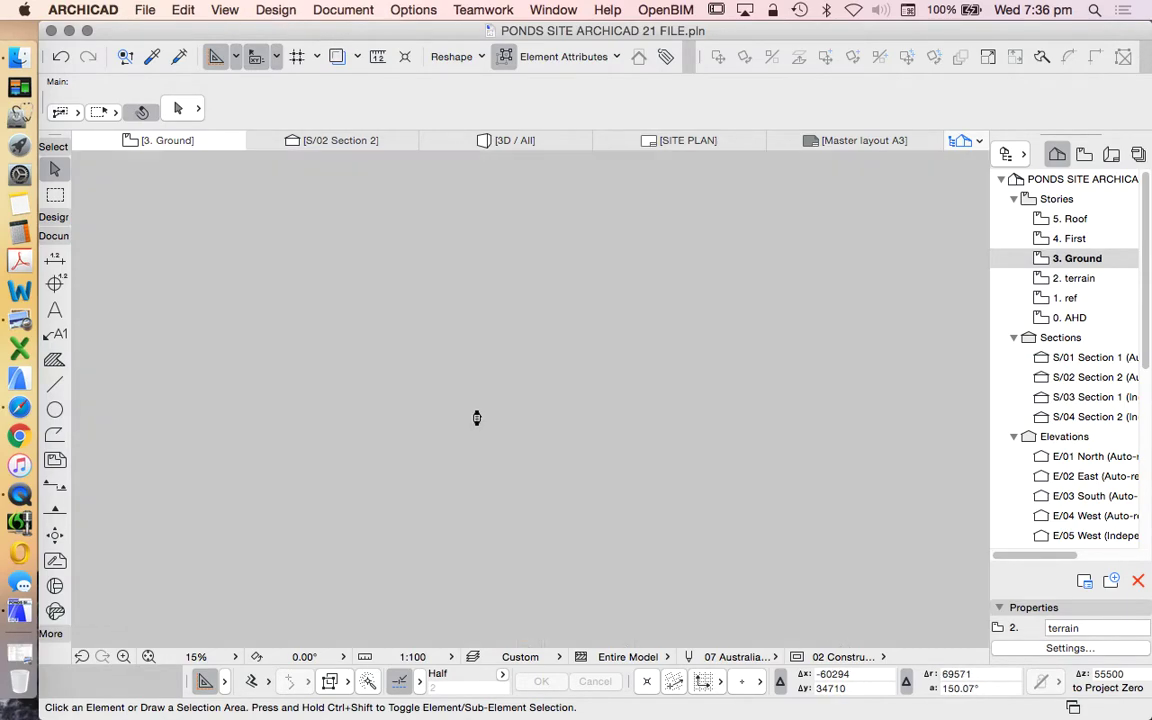
{"action": "left_click", "coordinate": [228, 9]}
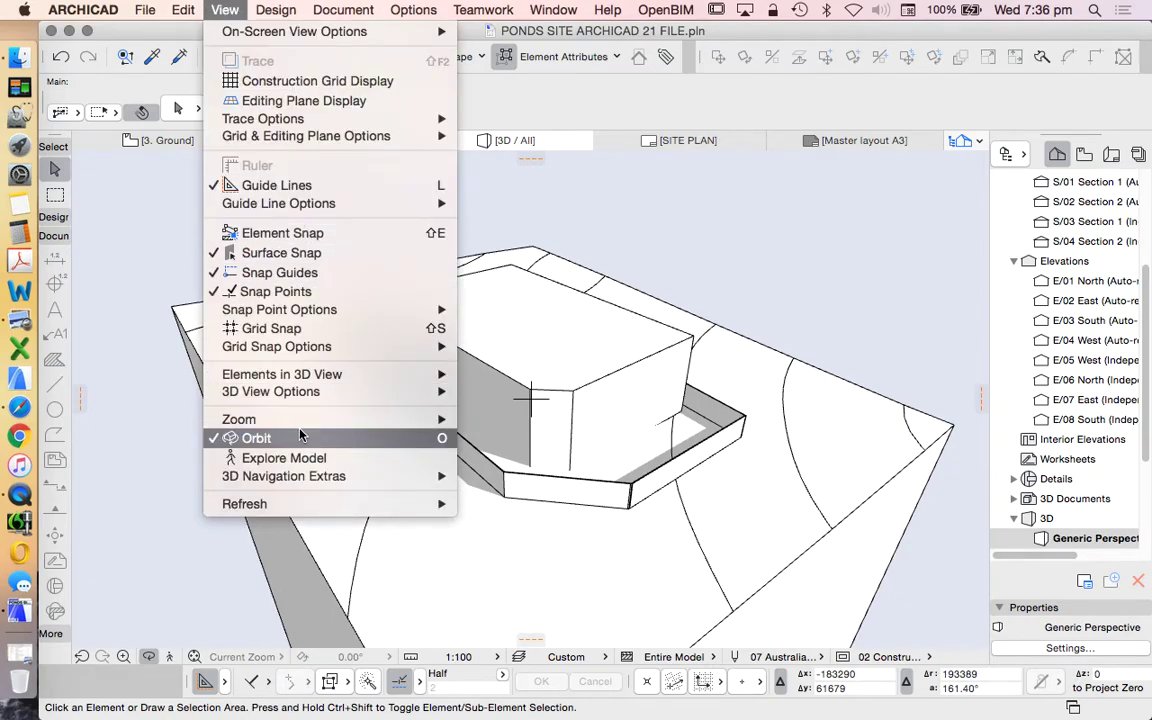
{"action": "mouse_move", "coordinate": [300, 391]}
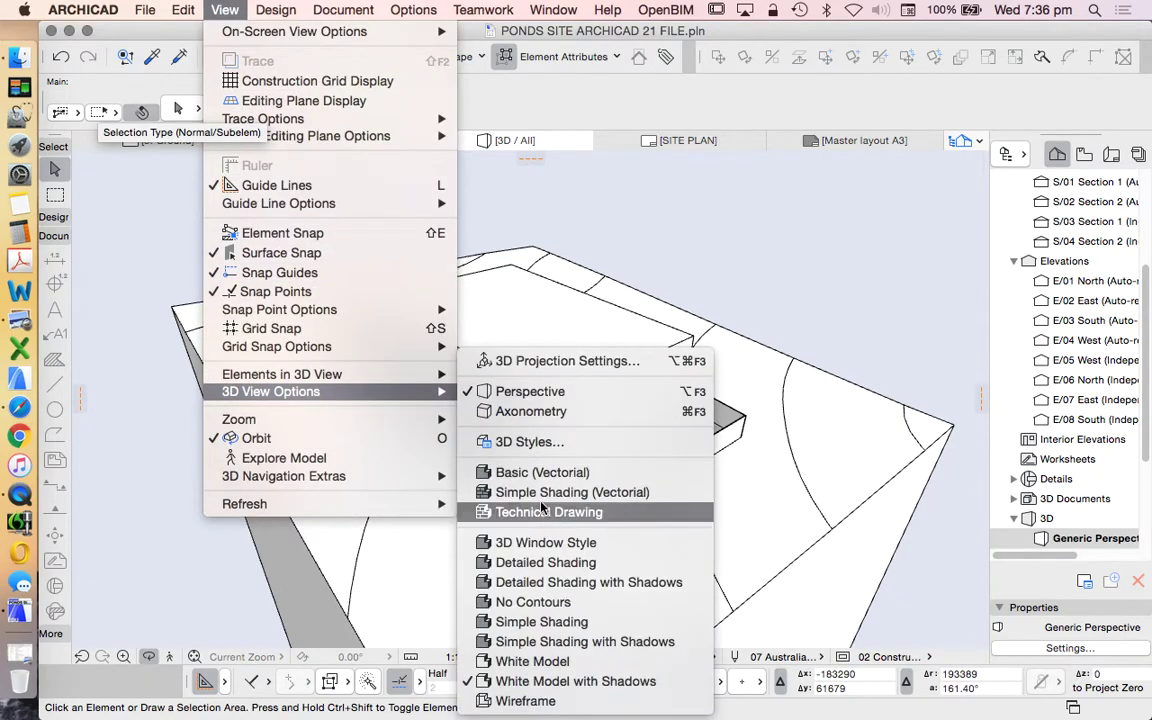
{"action": "left_click", "coordinate": [591, 583]}
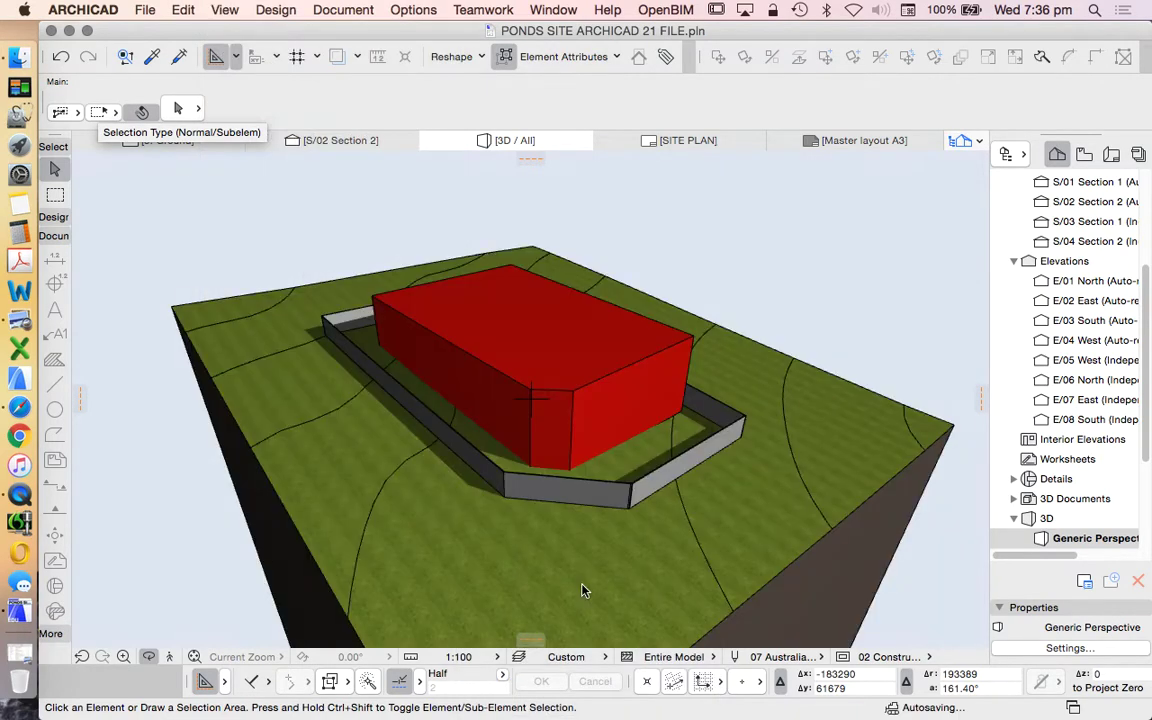
Orbit the colour-shaded model down to a low, near side-on view of the red block
{"action": "mouse_move", "coordinate": [507, 337]}
{"action": "middle_mouse_down", "text": "shift"}
{"action": "mouse_move", "coordinate": [497, 360]}
{"action": "mouse_move", "coordinate": [427, 386]}
{"action": "mouse_move", "coordinate": [599, 391]}
{"action": "mouse_move", "coordinate": [496, 399]}
{"action": "mouse_move", "coordinate": [570, 432]}
{"action": "mouse_move", "coordinate": [507, 399]}
{"action": "mouse_move", "coordinate": [455, 399]}
{"action": "mouse_move", "coordinate": [612, 399]}
{"action": "mouse_move", "coordinate": [381, 411]}
{"action": "mouse_move", "coordinate": [404, 433]}
{"action": "mouse_move", "coordinate": [388, 429]}
{"action": "mouse_move", "coordinate": [776, 426]}
{"action": "middle_mouse_up", "text": "shift"}
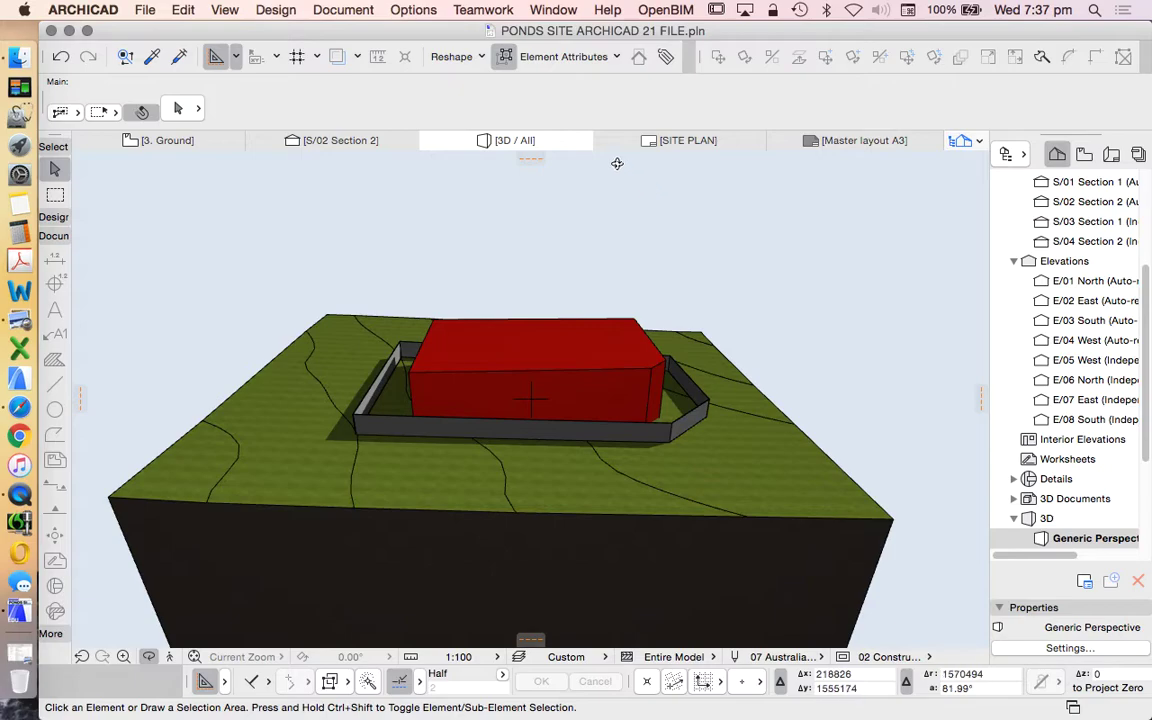
{"action": "left_click", "coordinate": [340, 10]}
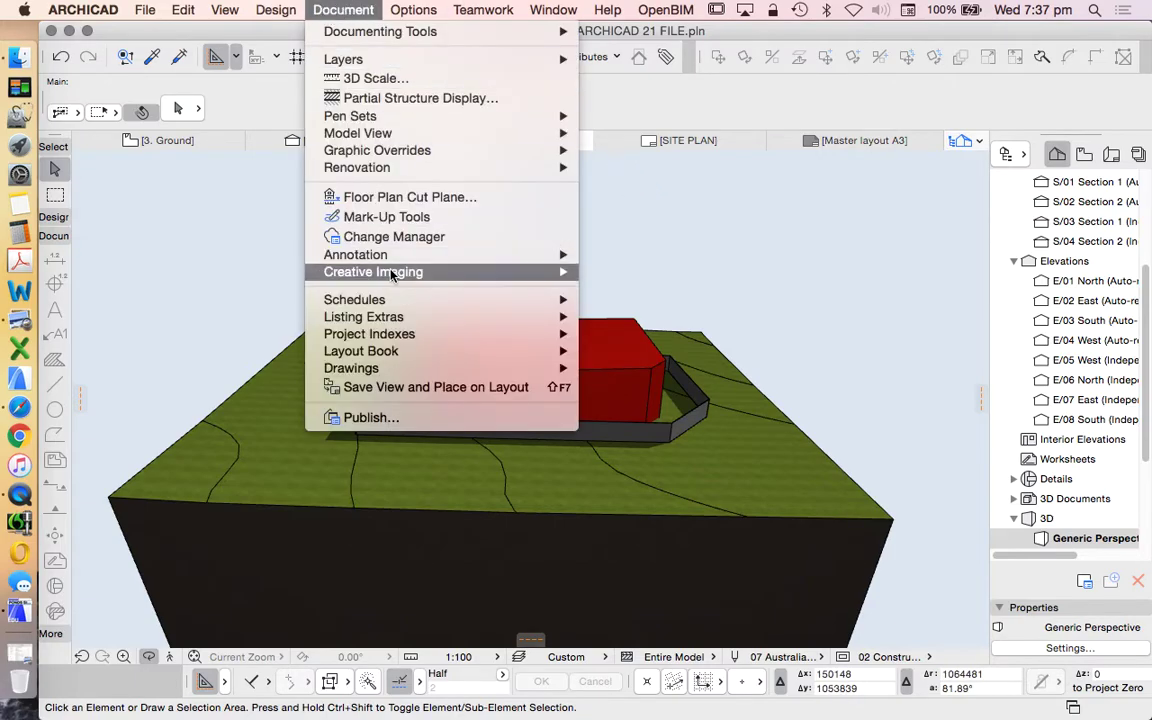
Create a June 22 sun study set to be saved as a movie
{"action": "mouse_move", "coordinate": [415, 271]}
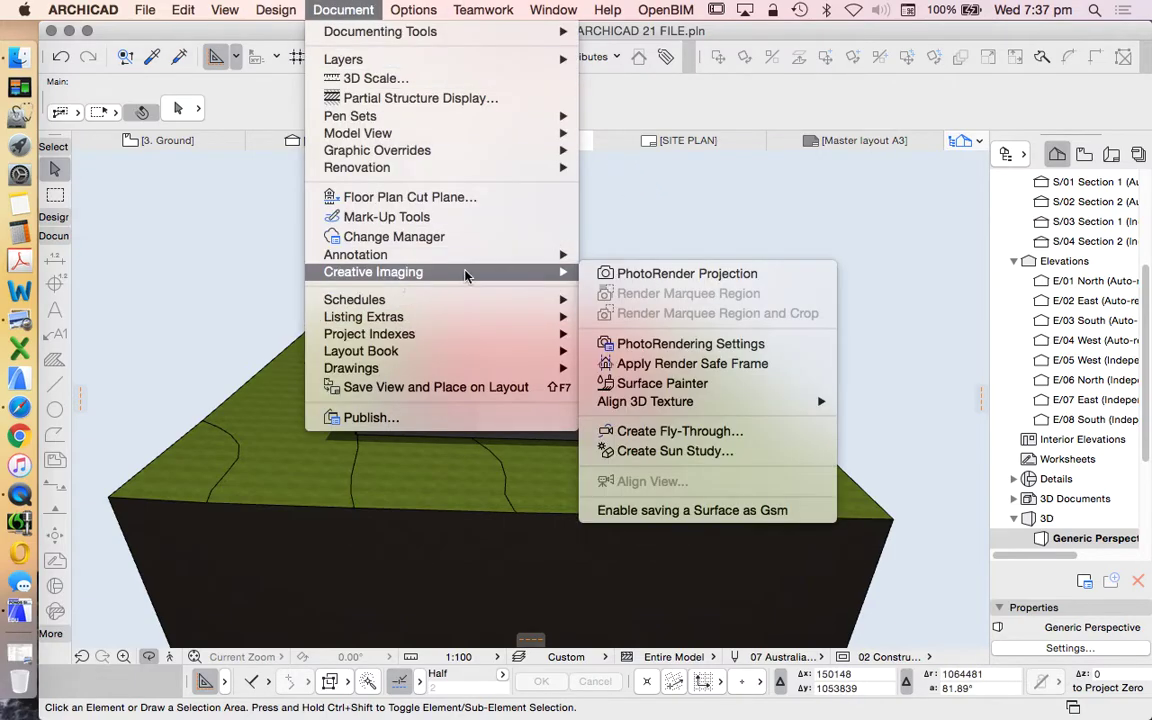
{"action": "left_click", "coordinate": [702, 452]}
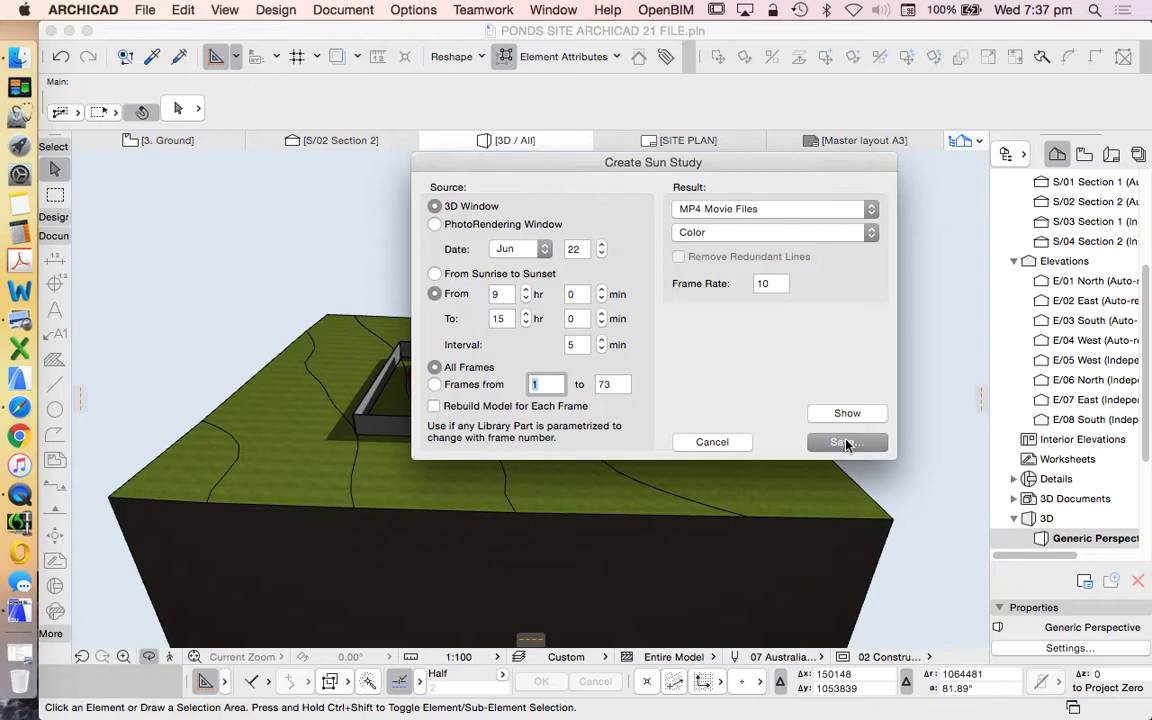
{"action": "left_click", "coordinate": [846, 442]}
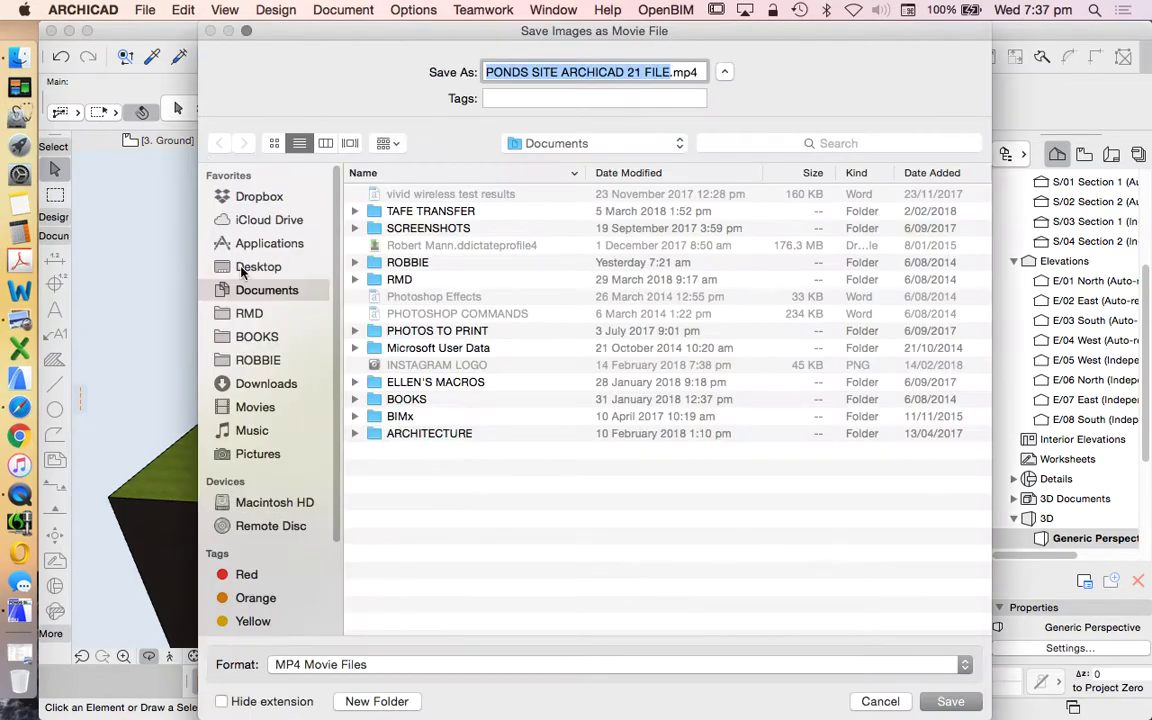
Save the movie as 'PONDS SITE - sun study.mp4' in the Desktop's youtube videos folder
{"action": "left_click", "coordinate": [258, 267]}
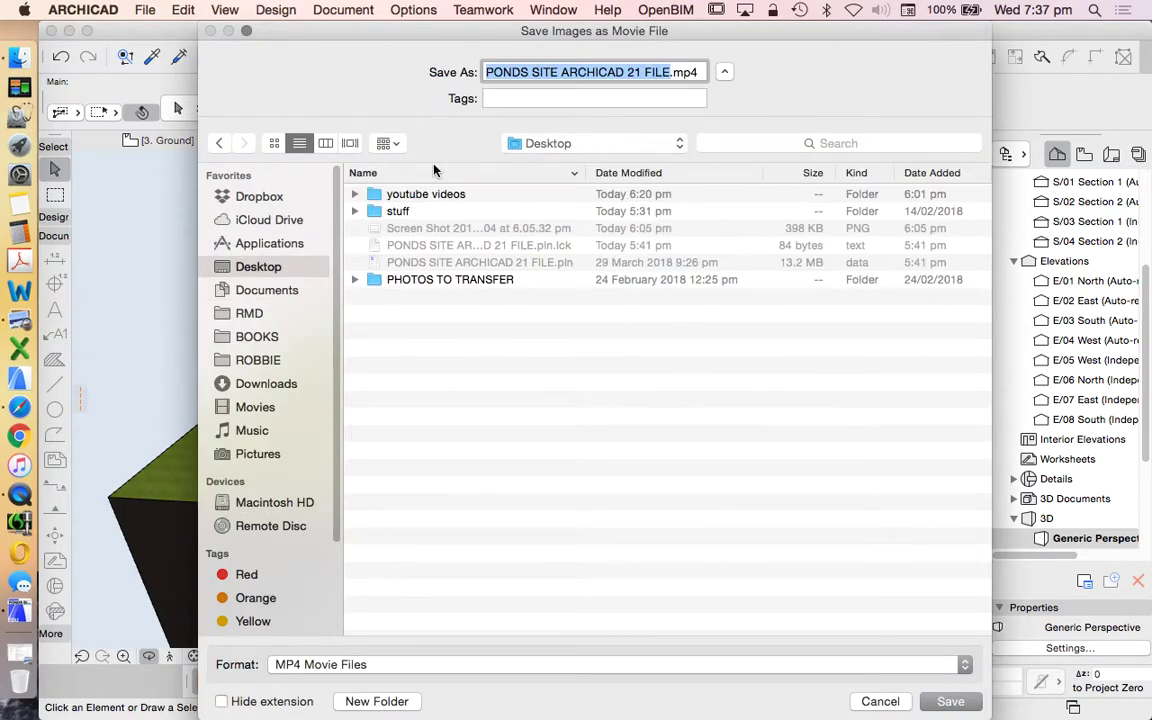
{"action": "double_click", "coordinate": [390, 195]}
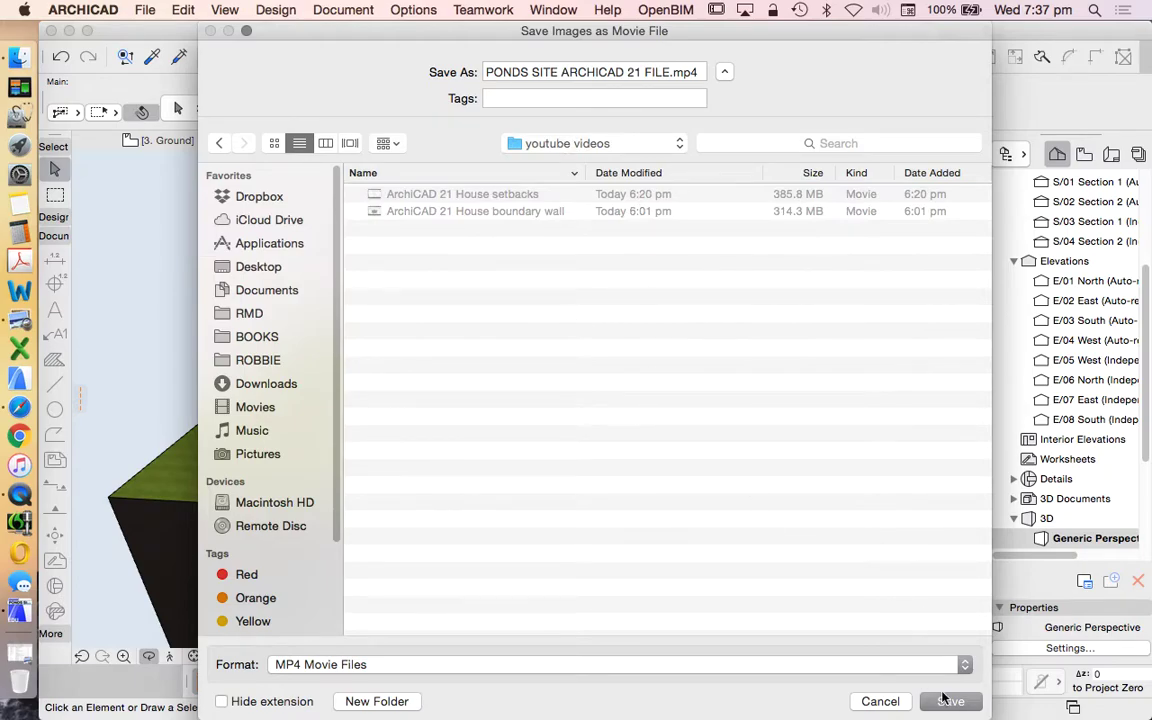
{"action": "left_click", "coordinate": [661, 72]}
{"action": "left_click_drag", "start_coordinate": [671, 72], "coordinate": [565, 73]}
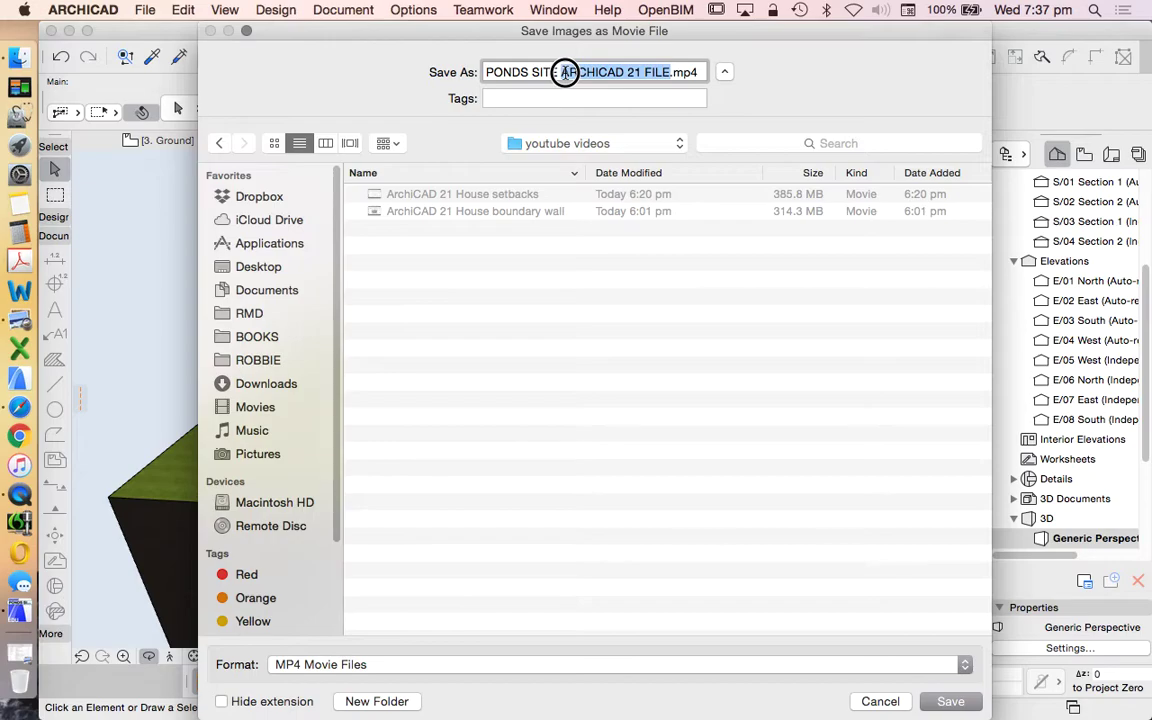
{"action": "type", "text": "-"}
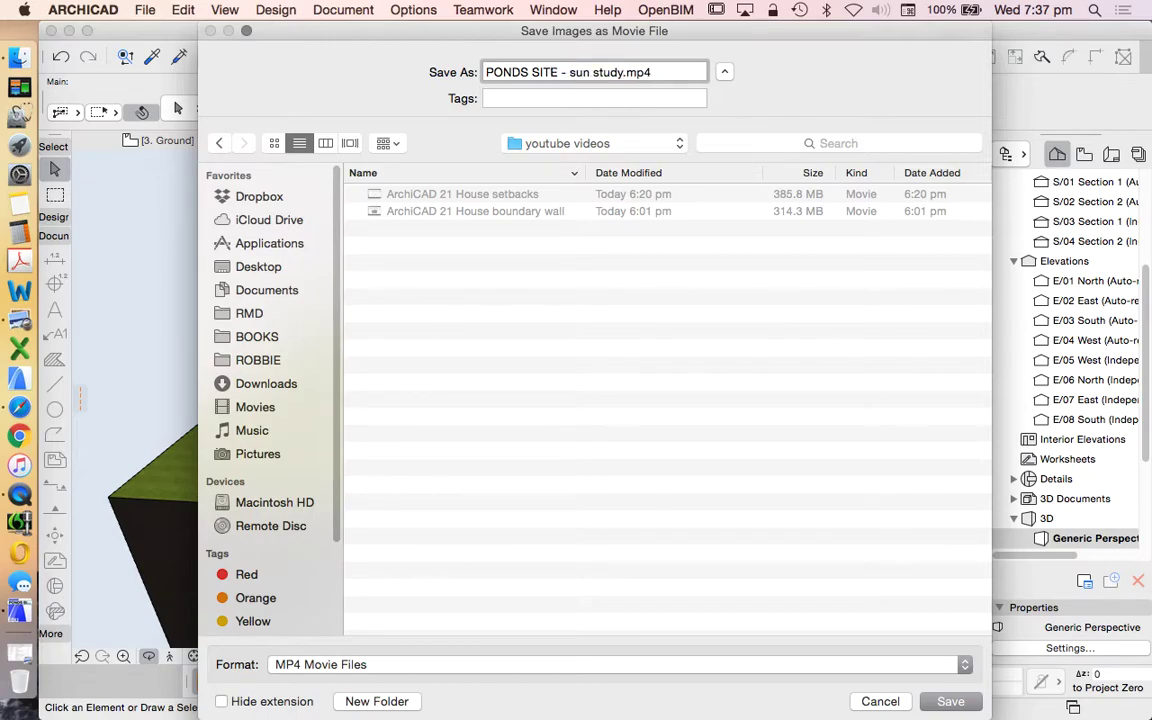
{"action": "key", "text": "Return"}
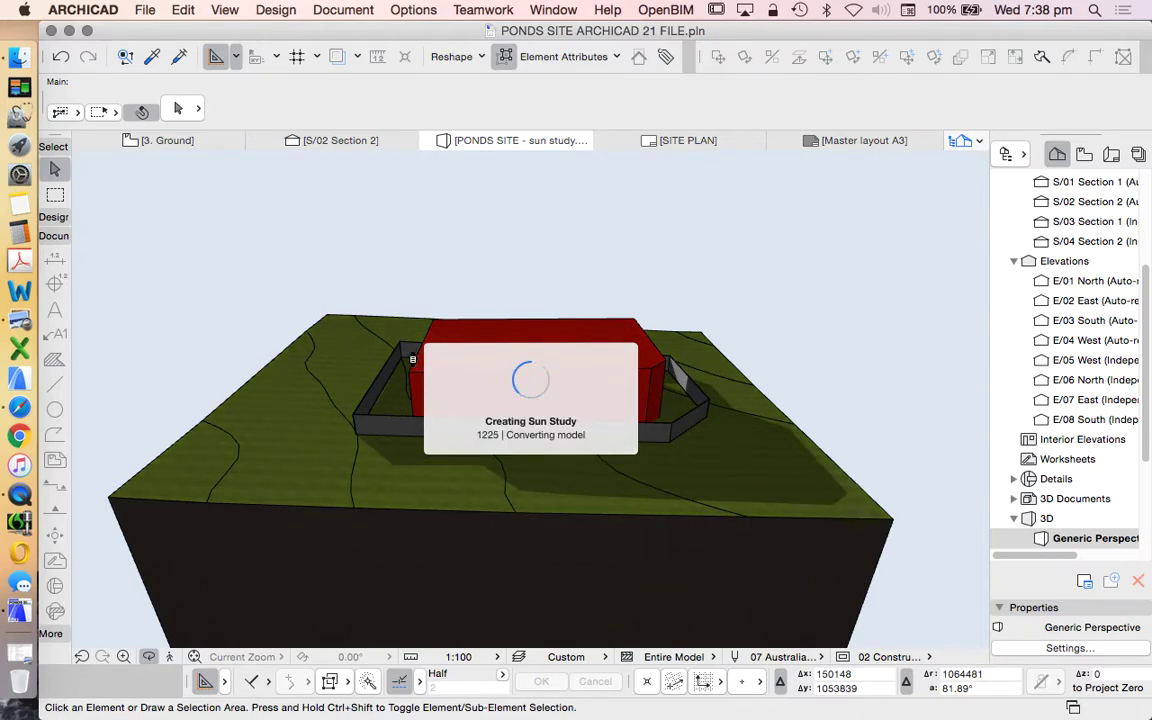
In Finder, go to Desktop > youtube videos and open PONDS SITE - sun study.mp4
{"action": "left_click", "coordinate": [14, 62]}
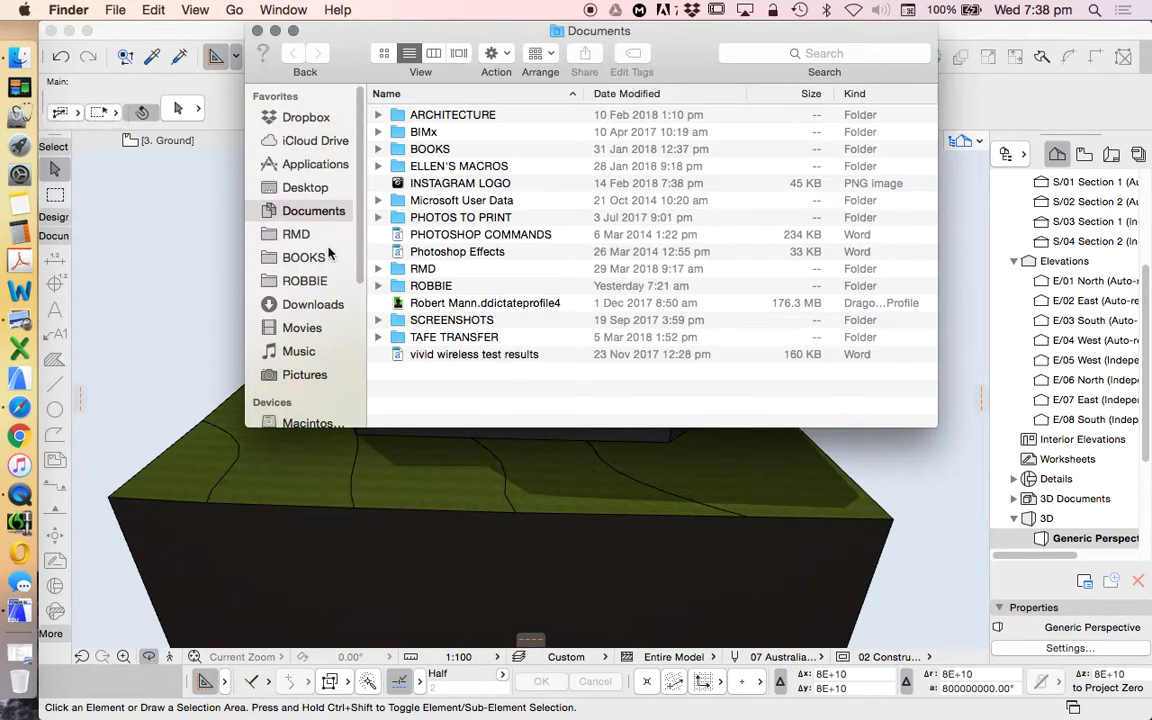
{"action": "left_click", "coordinate": [305, 188]}
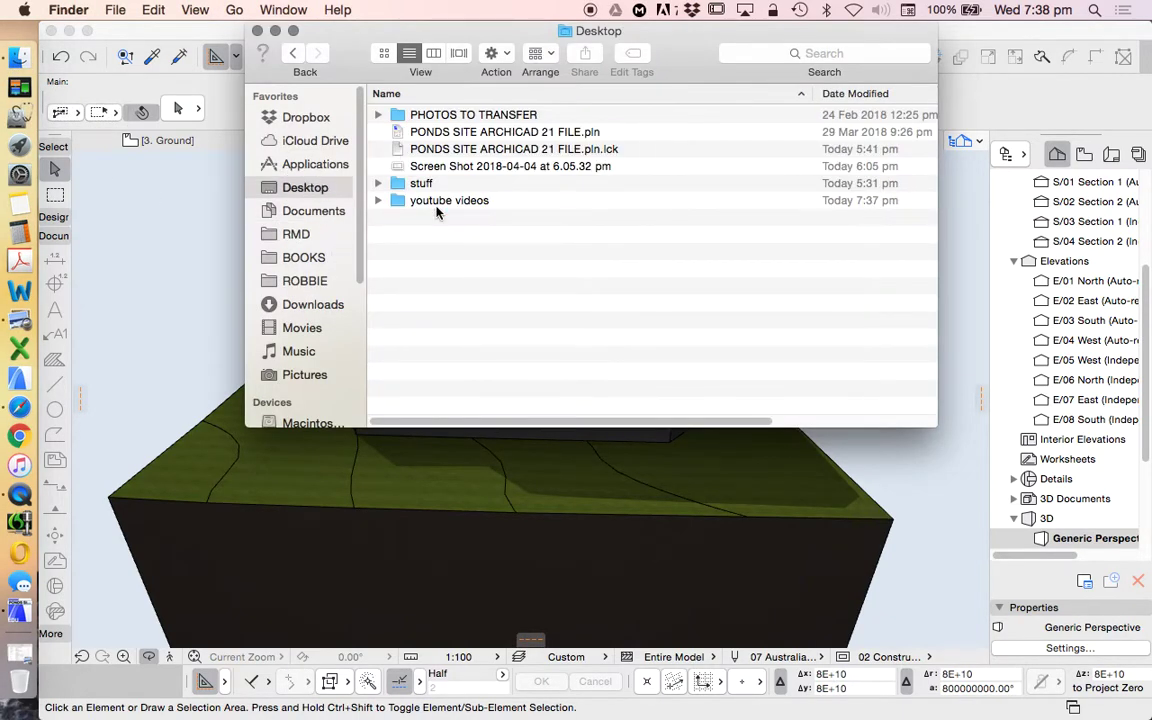
{"action": "double_click", "coordinate": [430, 201]}
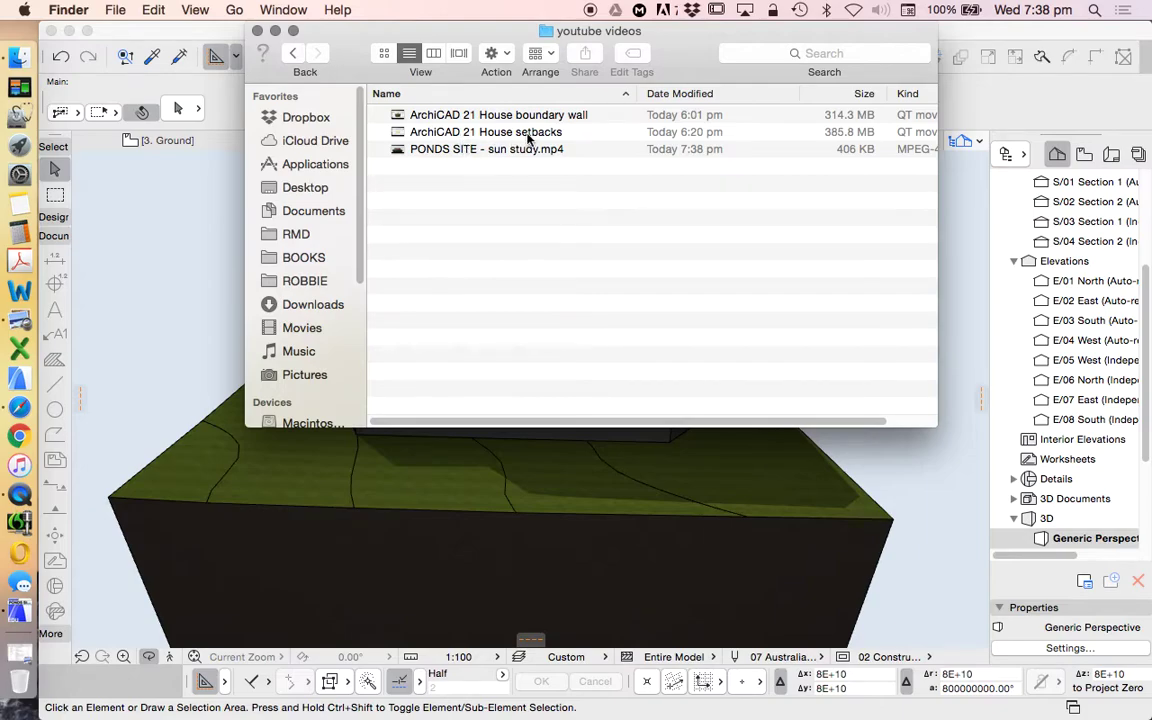
{"action": "double_click", "coordinate": [485, 150]}
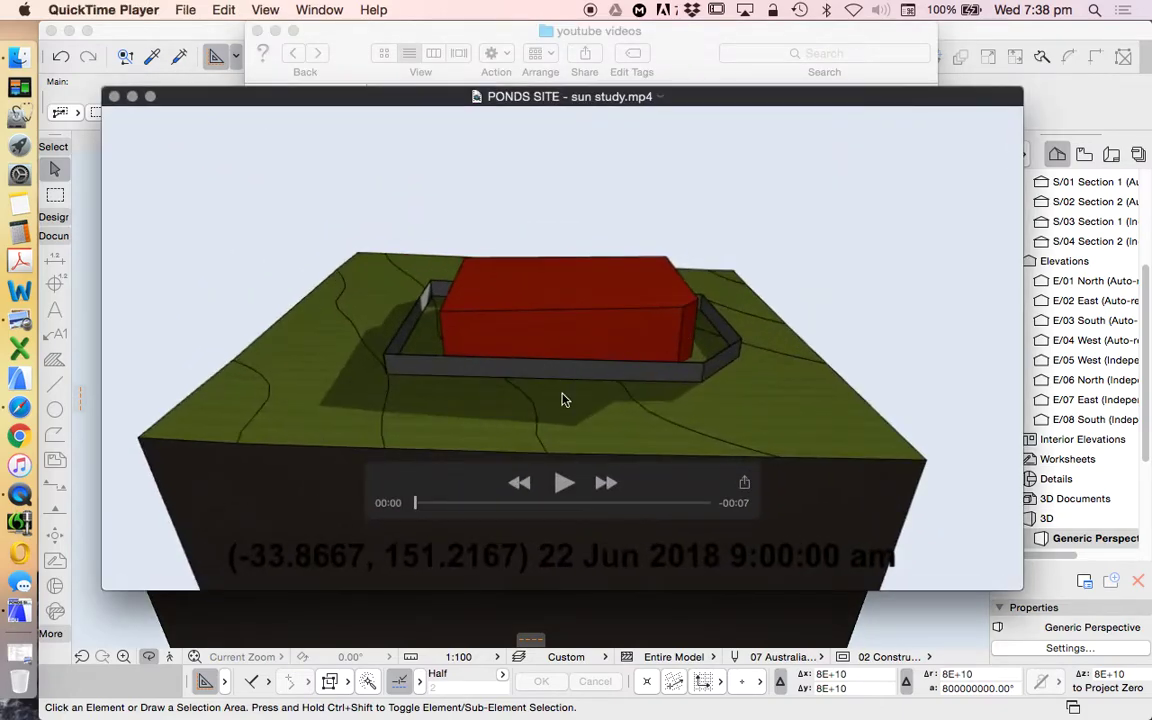
Play the sun study through its 9:00 am to 3:00 pm shadows, then rewind to 00:00
{"action": "left_click", "coordinate": [563, 485]}
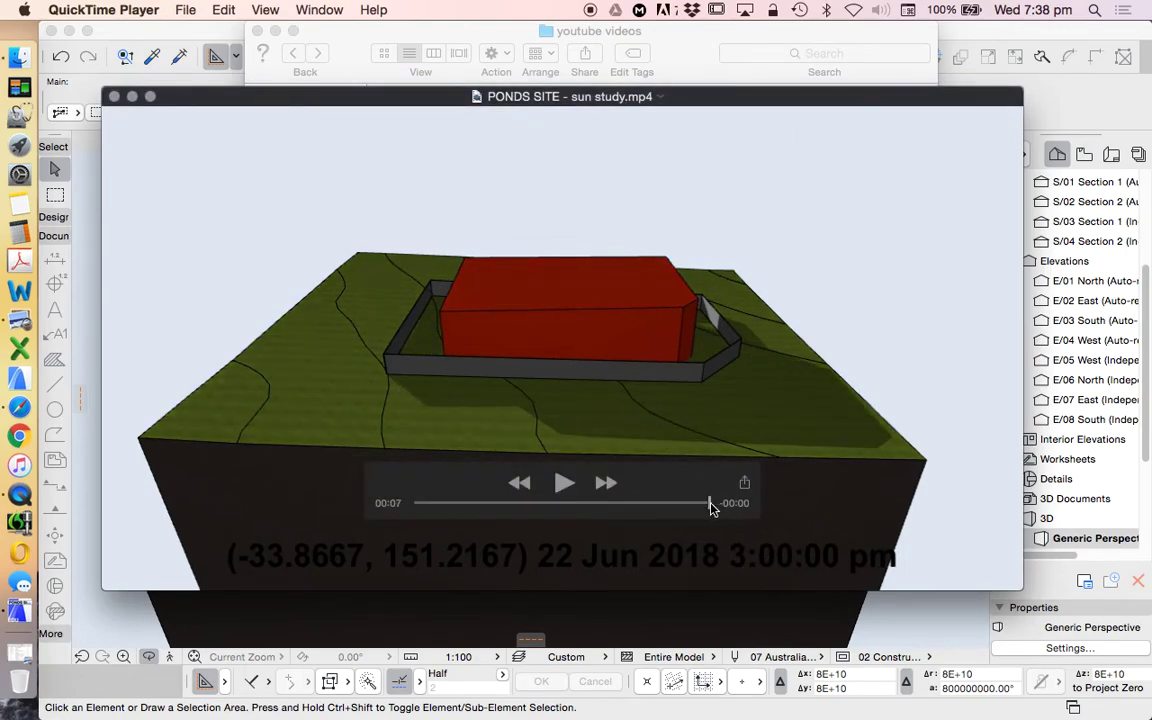
{"action": "left_click_drag", "start_coordinate": [712, 507], "coordinate": [620, 445]}
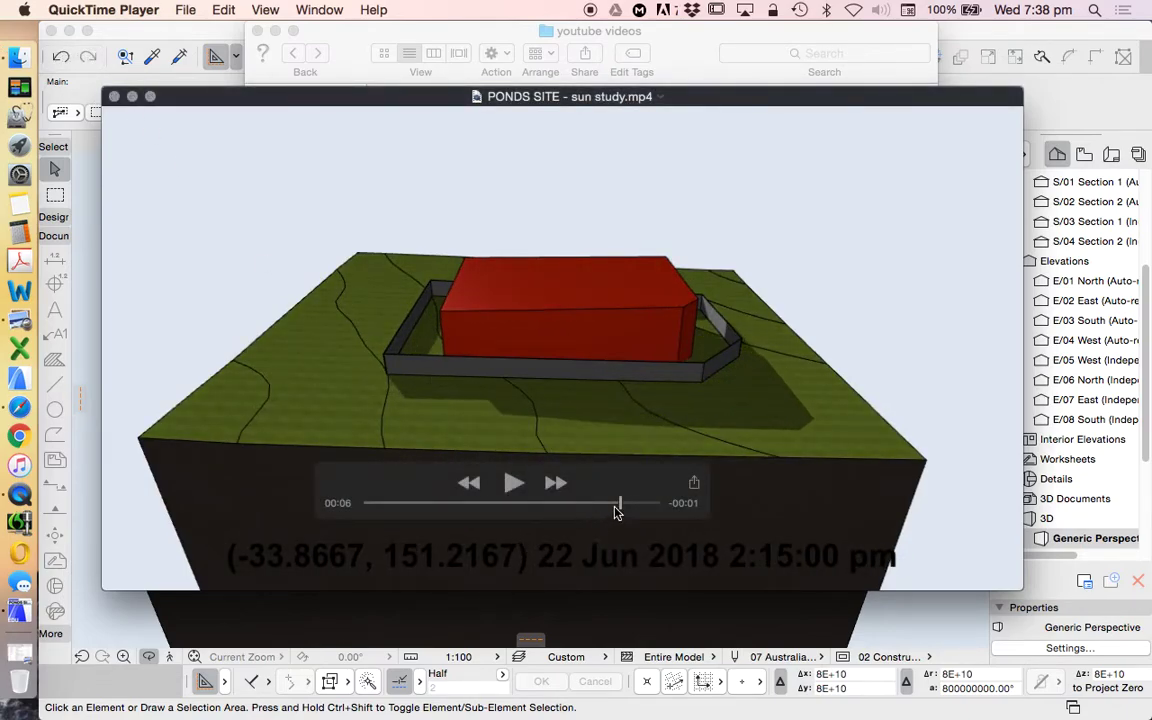
{"action": "left_click_drag", "start_coordinate": [620, 507], "coordinate": [352, 512]}
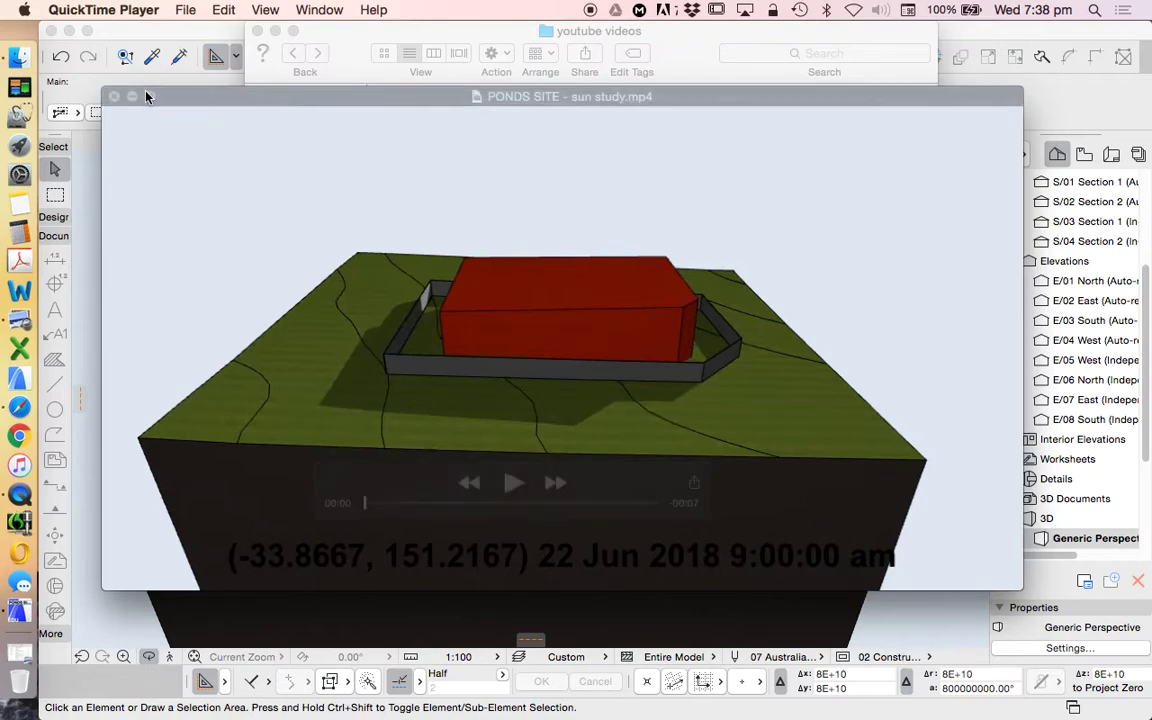
Close the video, return to ARCHICAD's 3. Ground plan and pick up the existing slab's settings
{"action": "left_click", "coordinate": [114, 97]}
{"action": "left_click", "coordinate": [978, 469]}
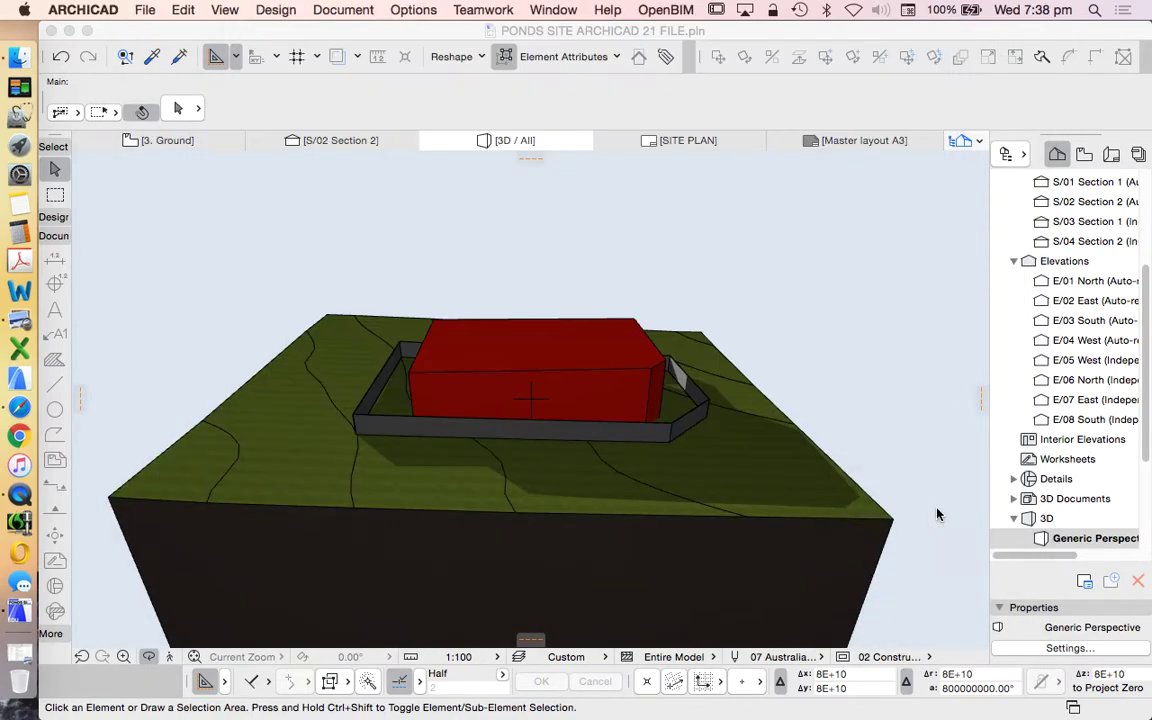
{"action": "scroll", "coordinate": [1070, 350], "scroll_direction": "up", "scroll_amount": 5}
{"action": "left_click", "coordinate": [1070, 260]}
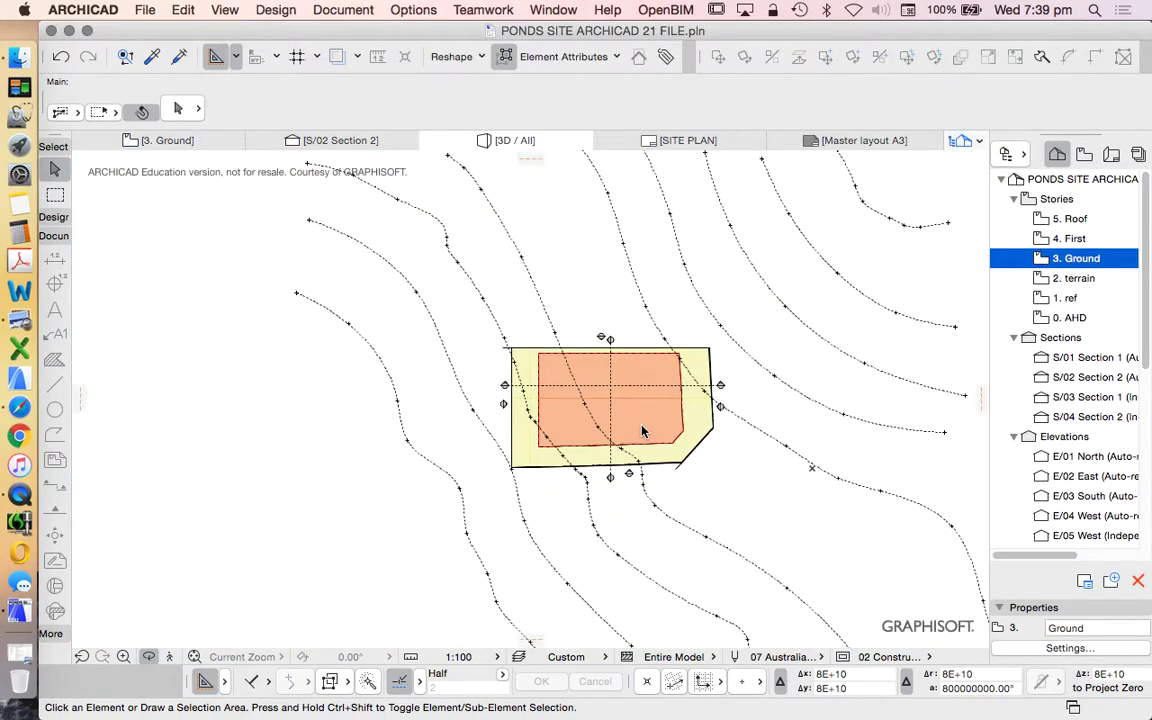
{"action": "scroll", "coordinate": [620, 422], "scroll_direction": "up", "scroll_amount": 3}
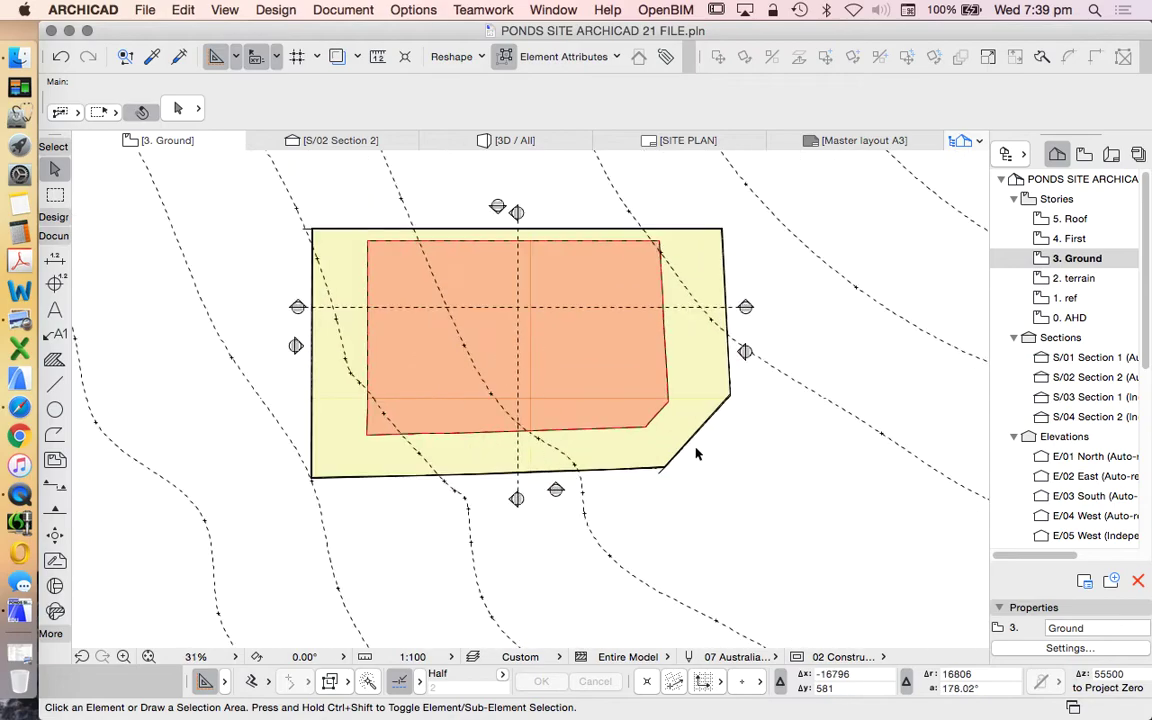
{"action": "left_click", "coordinate": [612, 414], "text": "alt"}
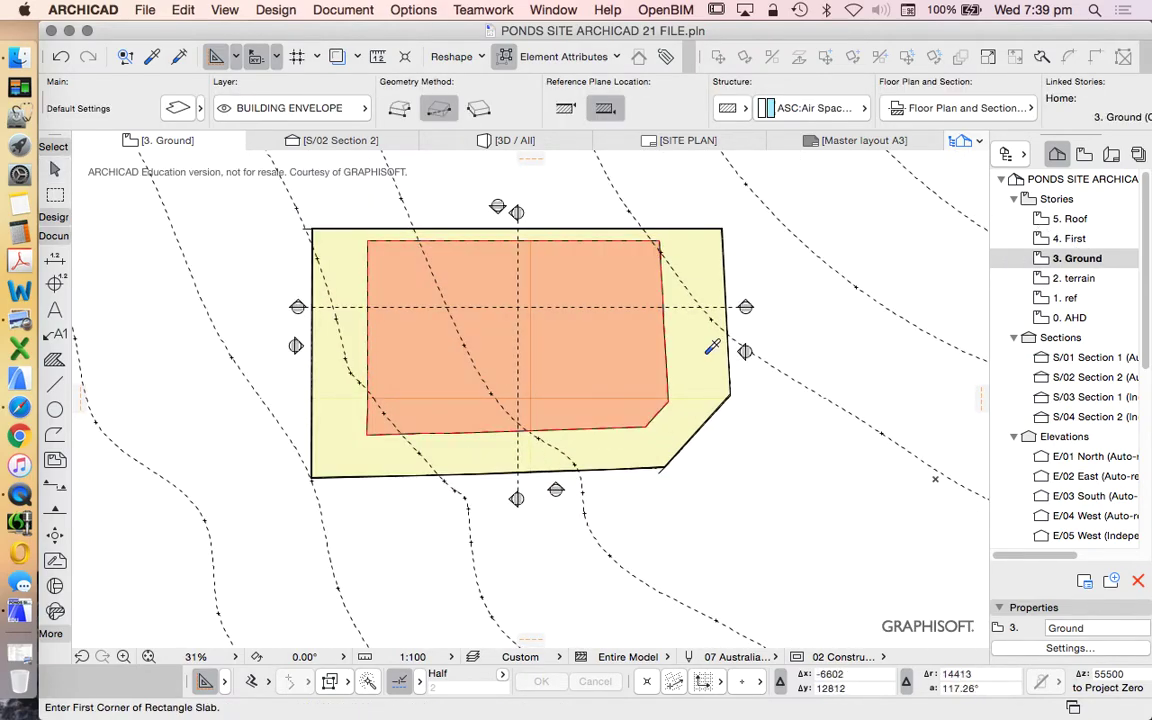
Draw a rectangular slab on 4. First over the Ground trace reference, then Show All in 3D
{"action": "left_click", "coordinate": [1073, 240]}
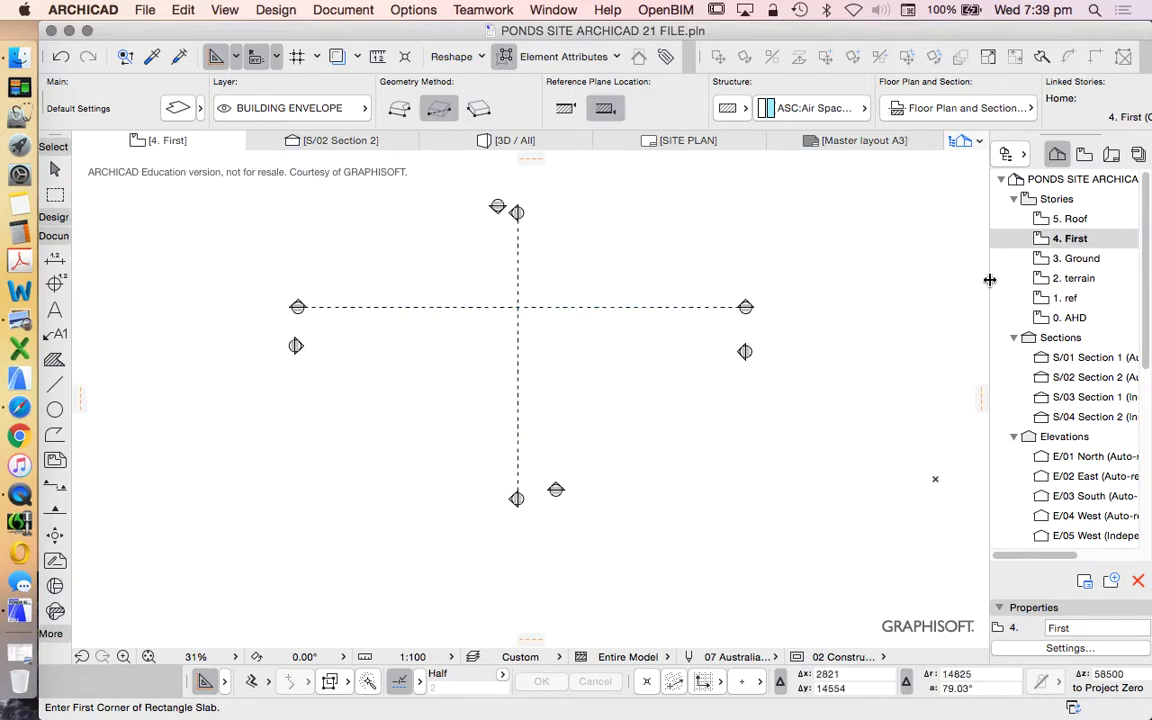
{"action": "right_click", "coordinate": [995, 259]}
{"action": "left_click", "coordinate": [990, 355]}
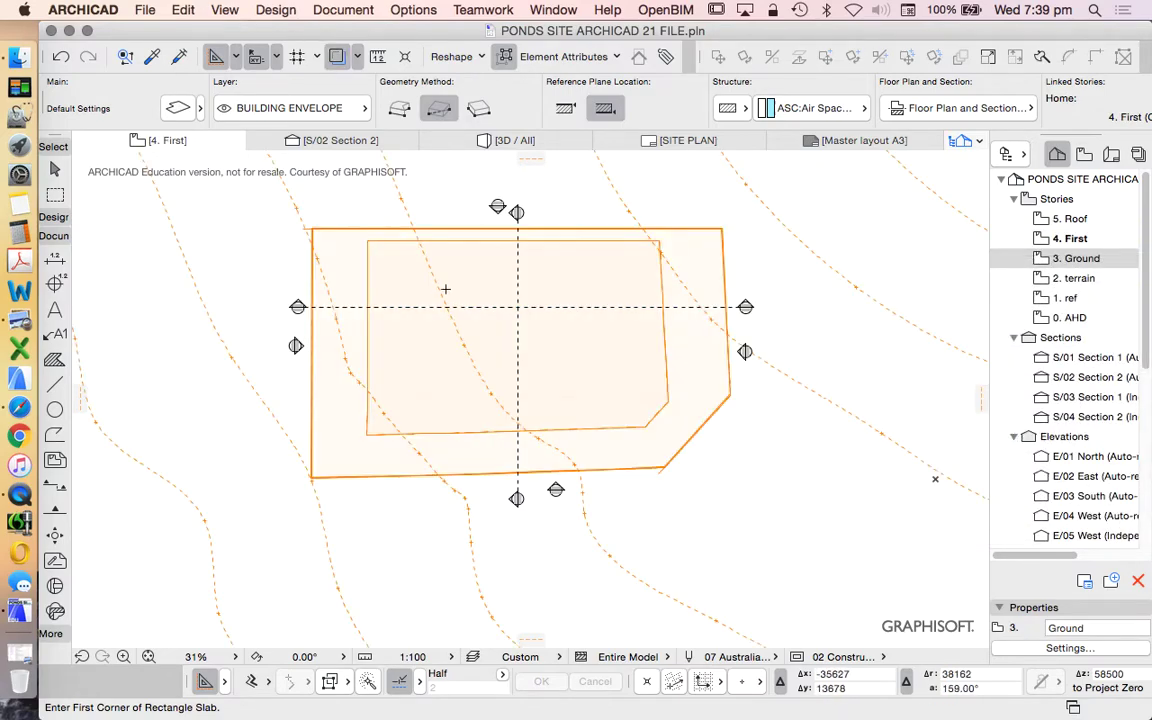
{"action": "left_click", "coordinate": [418, 280]}
{"action": "left_click", "coordinate": [630, 392]}
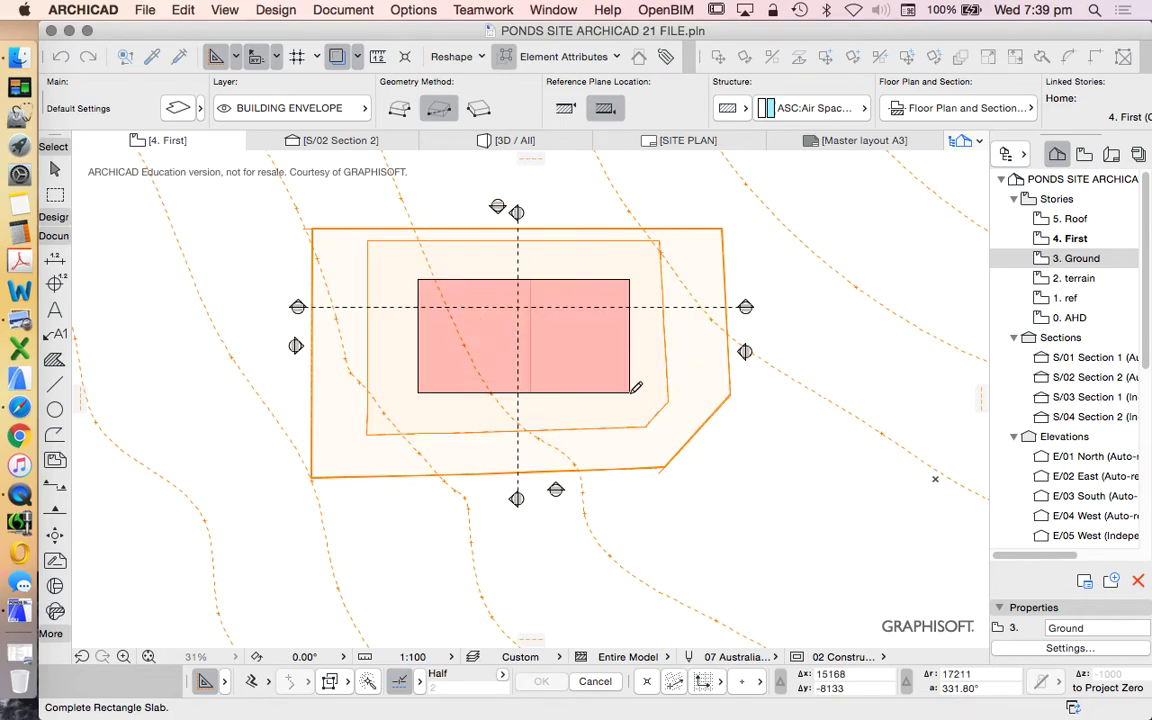
{"action": "right_click", "coordinate": [752, 288]}
{"action": "left_click", "coordinate": [905, 589]}
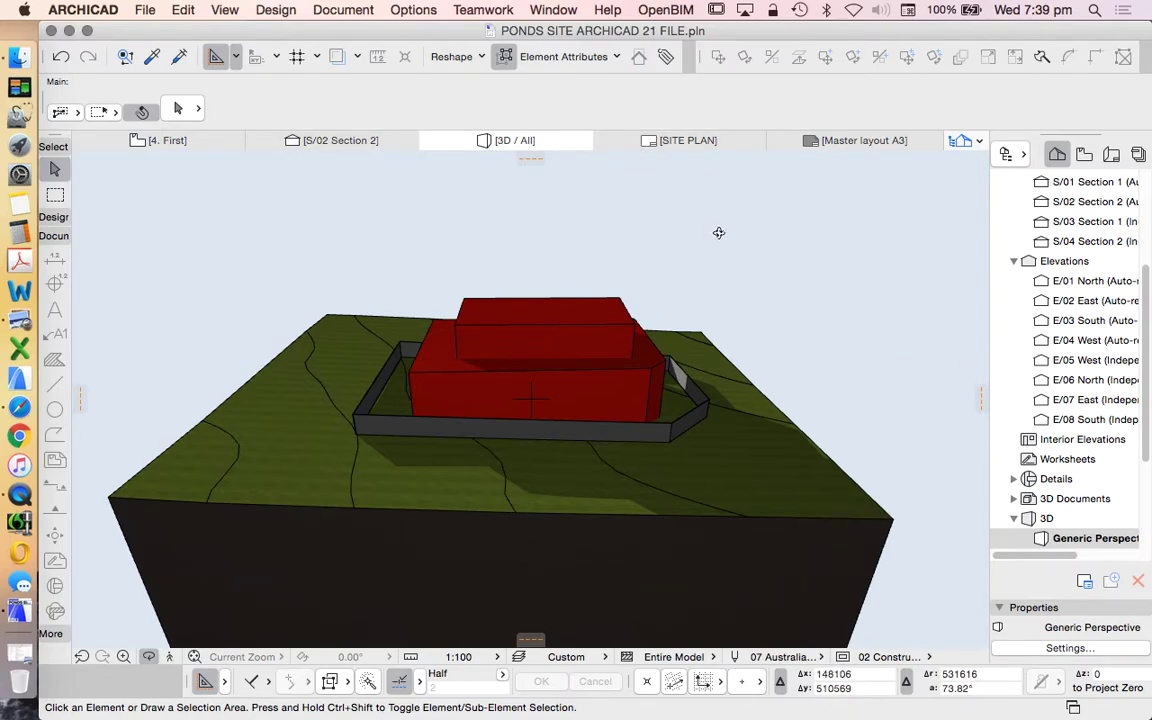
{"action": "left_click", "coordinate": [365, 10]}
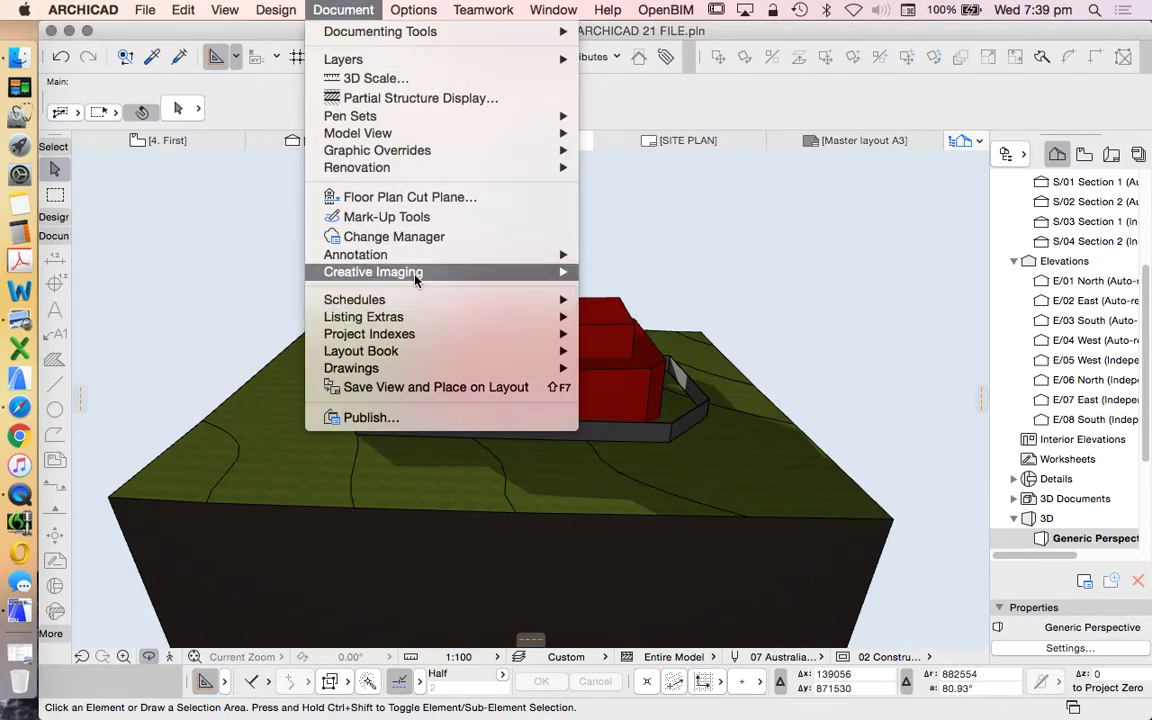
Save another June 22 sun study movie, appending ' 2' to the earlier file name
{"action": "mouse_move", "coordinate": [416, 279]}
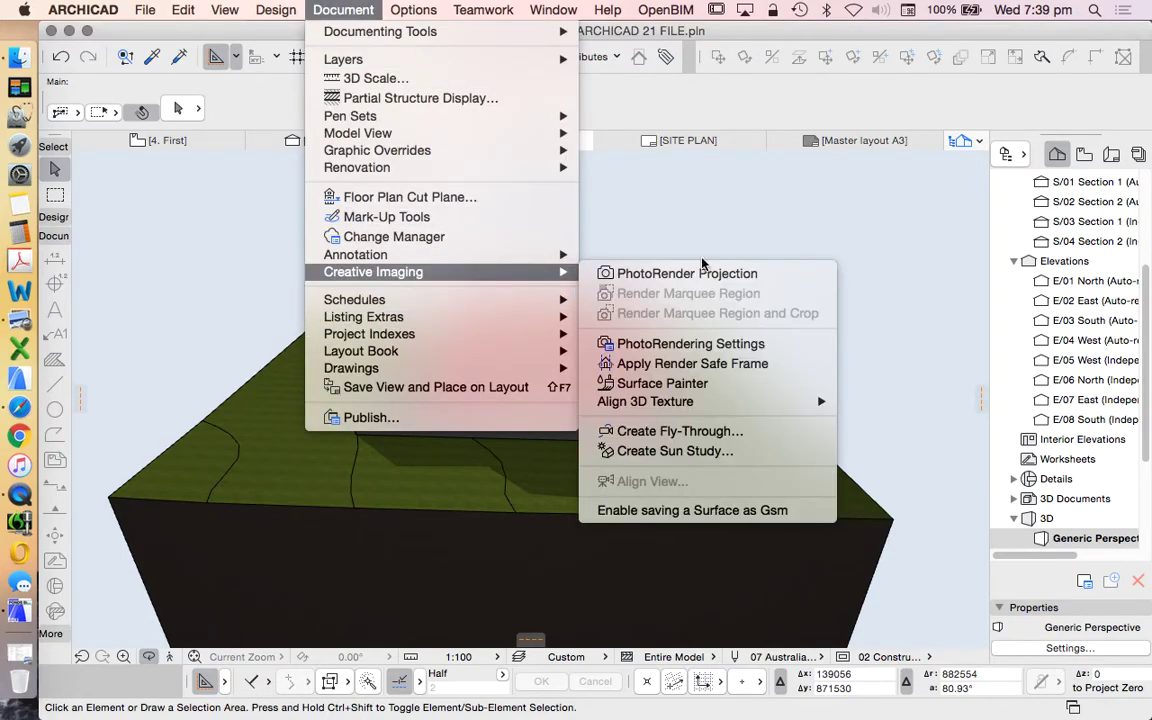
{"action": "left_click", "coordinate": [697, 456]}
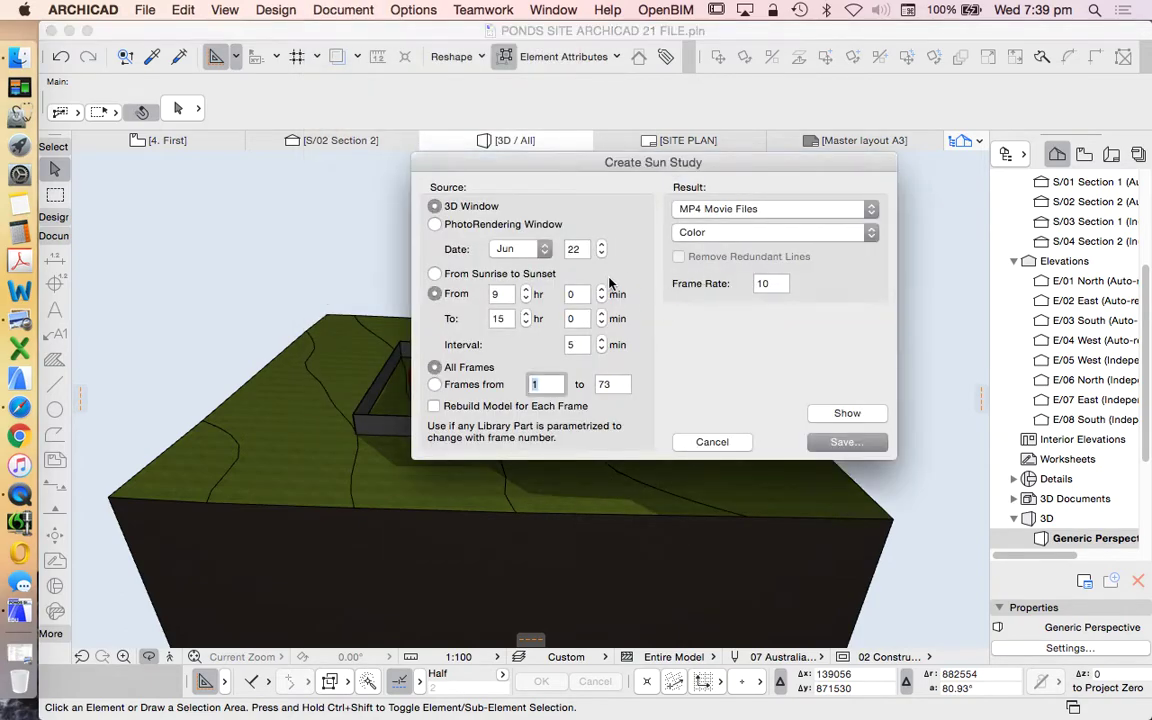
{"action": "left_click", "coordinate": [847, 442]}
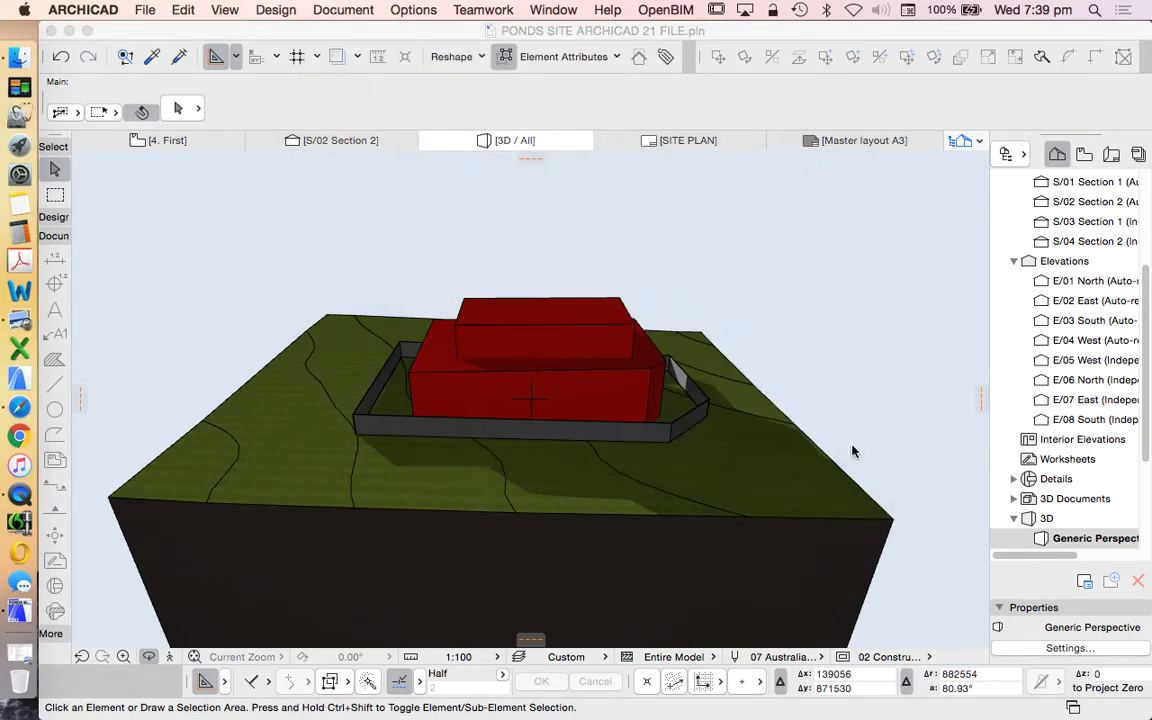
{"action": "left_click", "coordinate": [525, 197]}
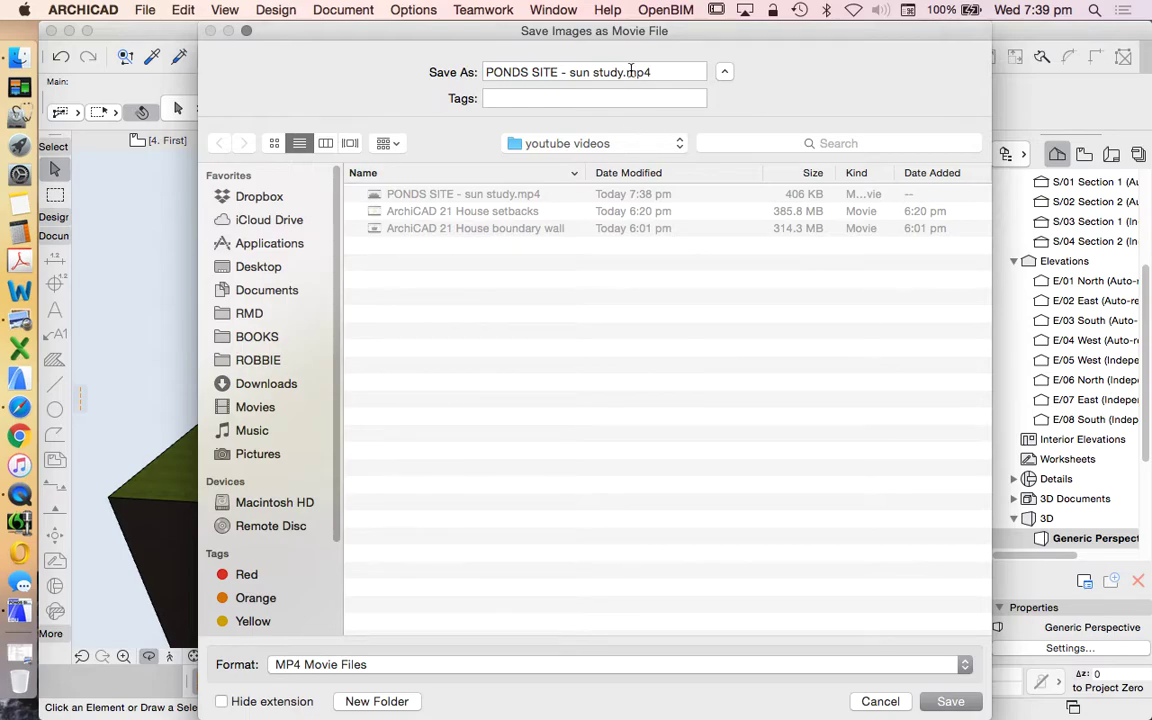
{"action": "left_click", "coordinate": [626, 72]}
{"action": "type", "text": "2"}
{"action": "key", "text": "Return"}
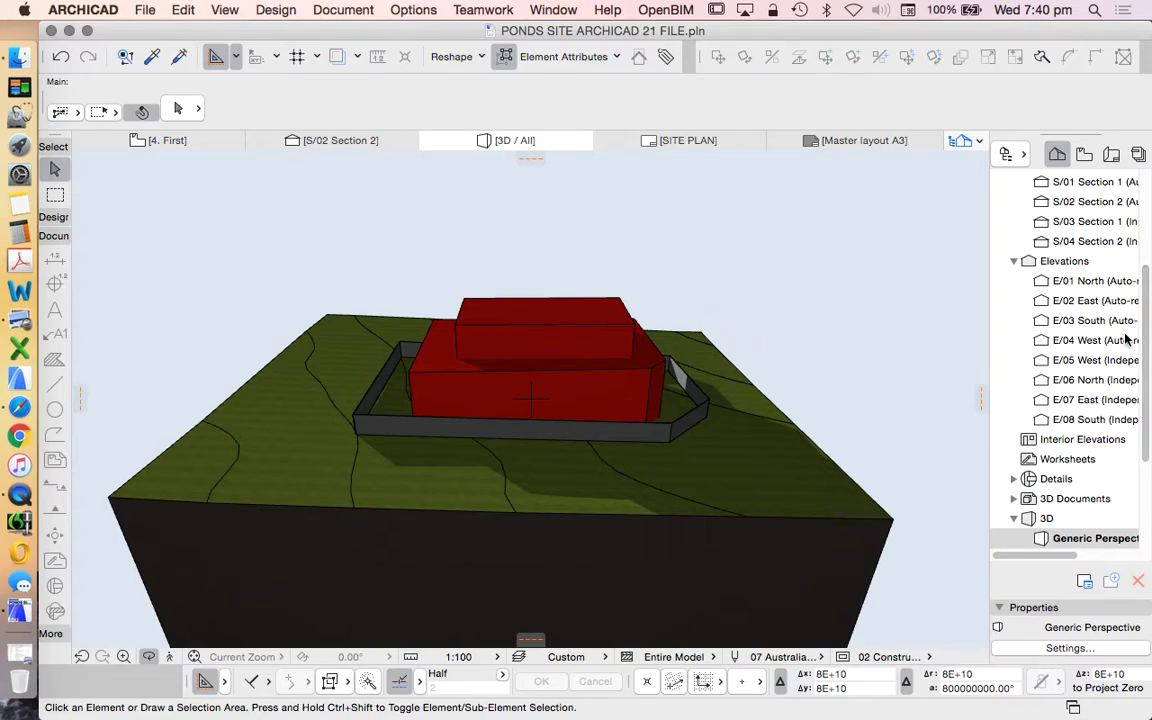
{"action": "scroll", "coordinate": [1125, 345], "scroll_direction": "up", "scroll_amount": 1}
{"action": "scroll", "coordinate": [1120, 355], "scroll_direction": "up", "scroll_amount": 2}
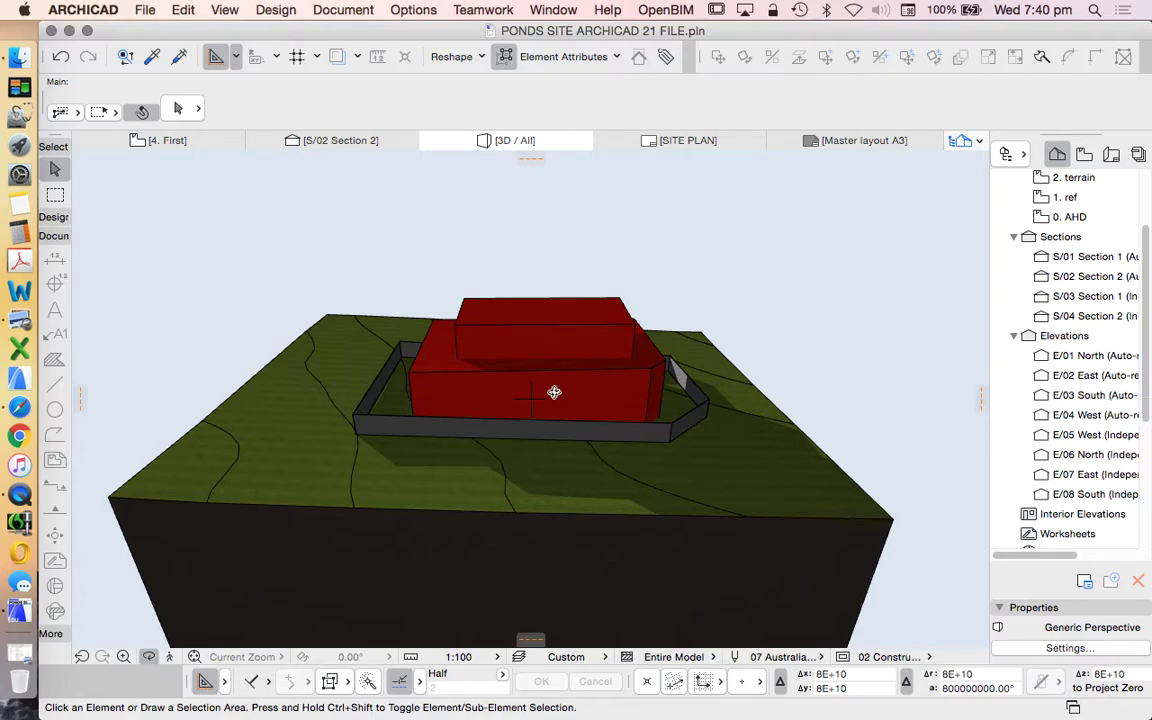
{"action": "scroll", "coordinate": [1120, 316], "scroll_direction": "up", "scroll_amount": 2}
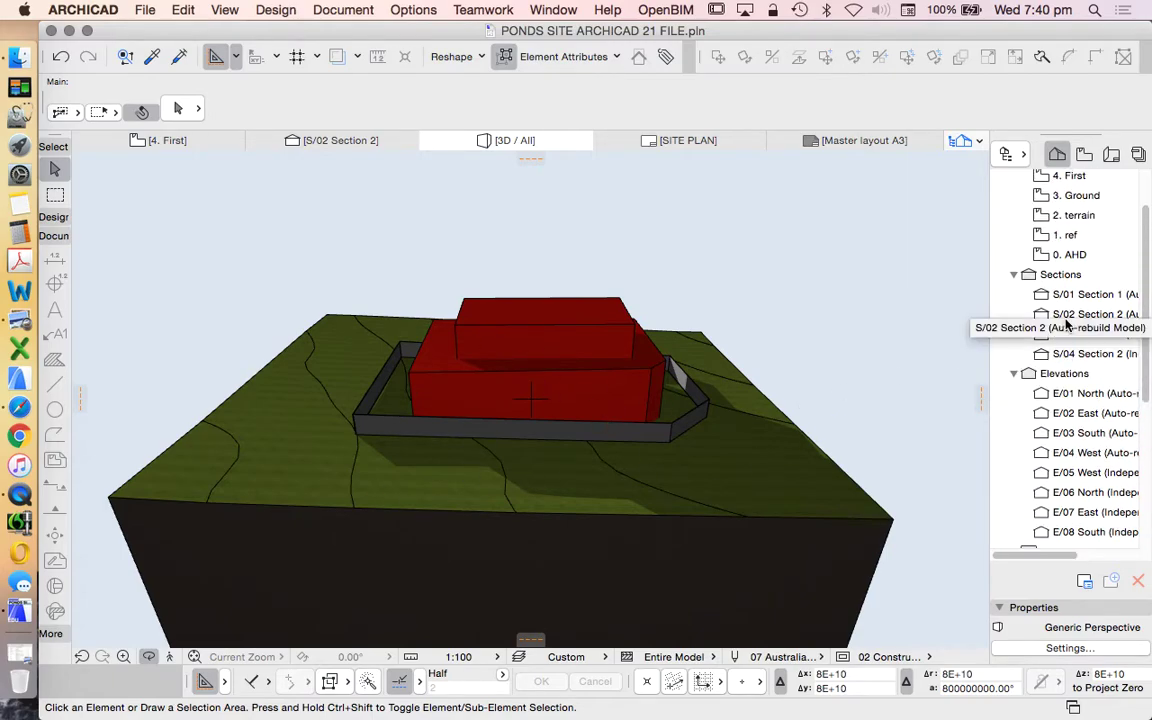